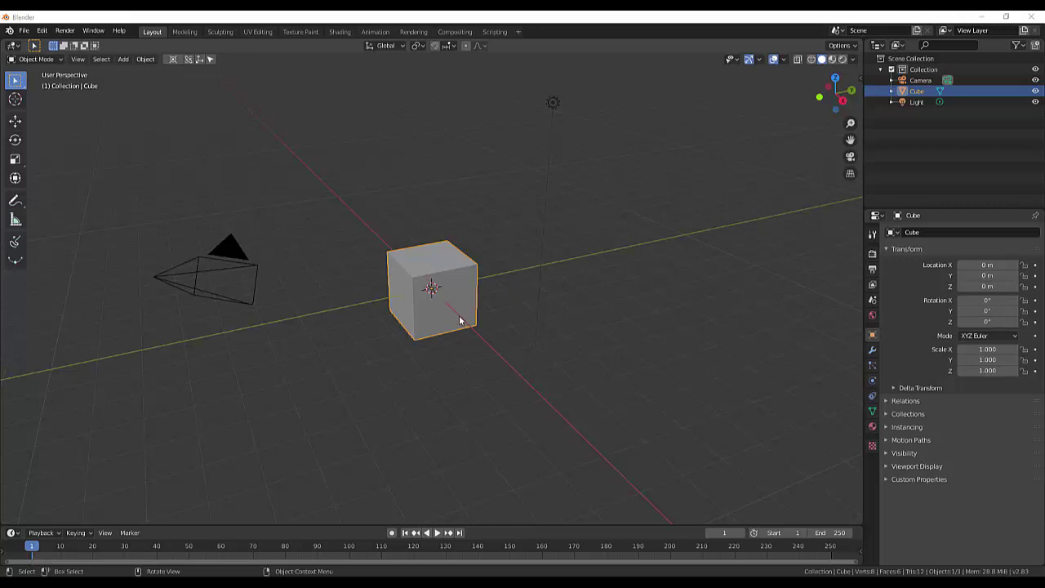
Switch the default cube to Edit Mode and then to Sculpt Mode.
{"action": "mouse_move", "coordinate": [459, 320]}
{"action": "middle_mouse_down"}
{"action": "mouse_move", "coordinate": [513, 308]}
{"action": "mouse_move", "coordinate": [596, 331]}
{"action": "mouse_move", "coordinate": [457, 331]}
{"action": "mouse_move", "coordinate": [331, 308]}
{"action": "mouse_move", "coordinate": [336, 320]}
{"action": "mouse_move", "coordinate": [470, 315]}
{"action": "middle_mouse_up"}
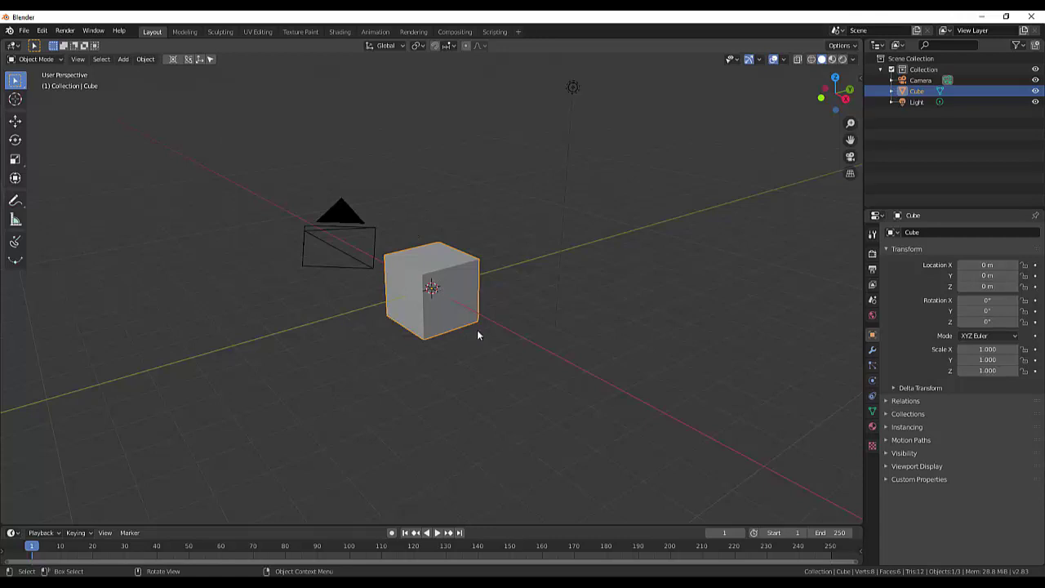
{"action": "left_click", "coordinate": [27, 61]}
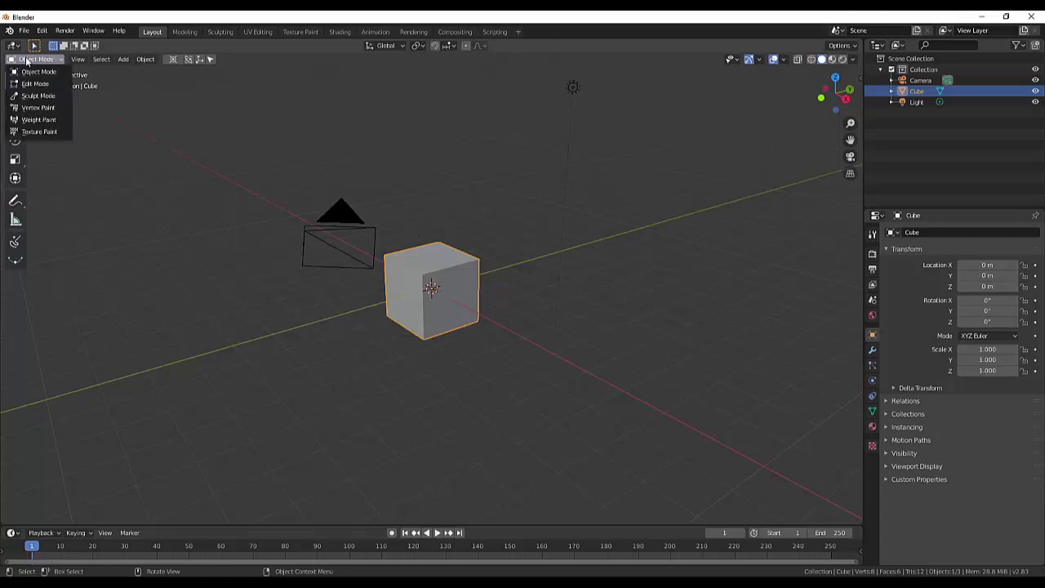
{"action": "left_click", "coordinate": [29, 83]}
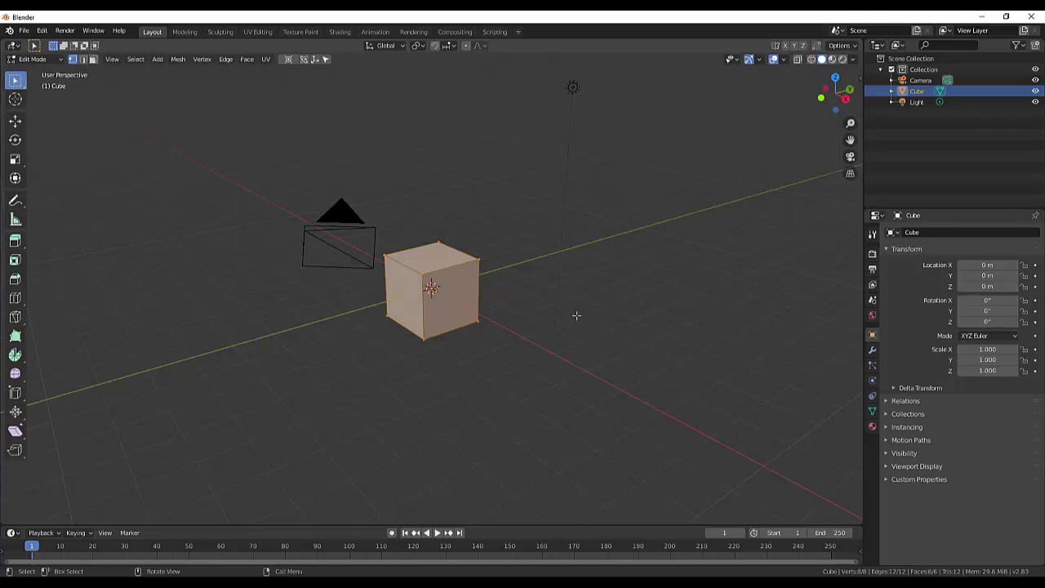
{"action": "middle_click_drag", "start_coordinate": [560, 296], "coordinate": [545, 279]}
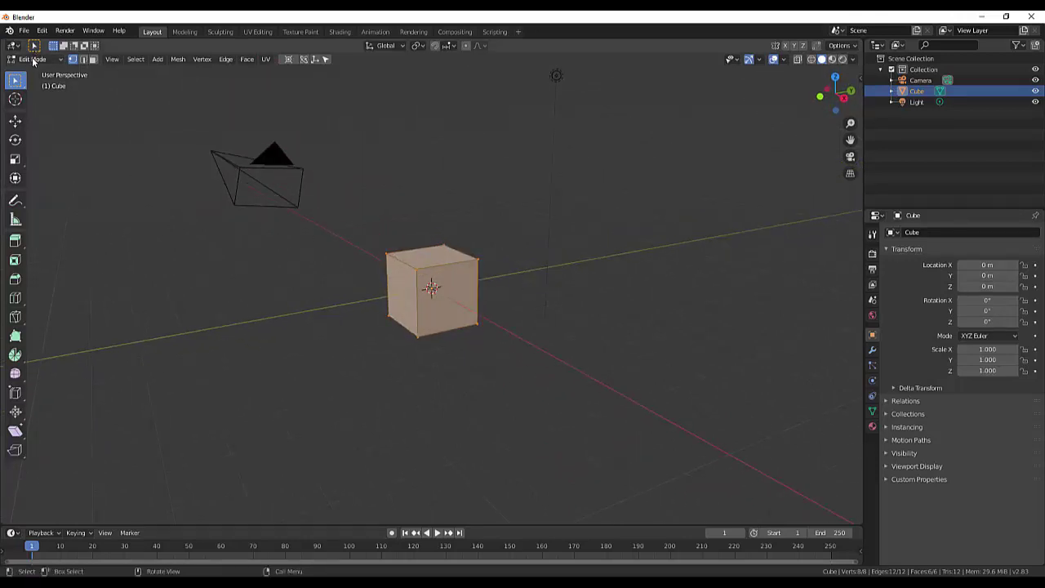
{"action": "left_click", "coordinate": [32, 59]}
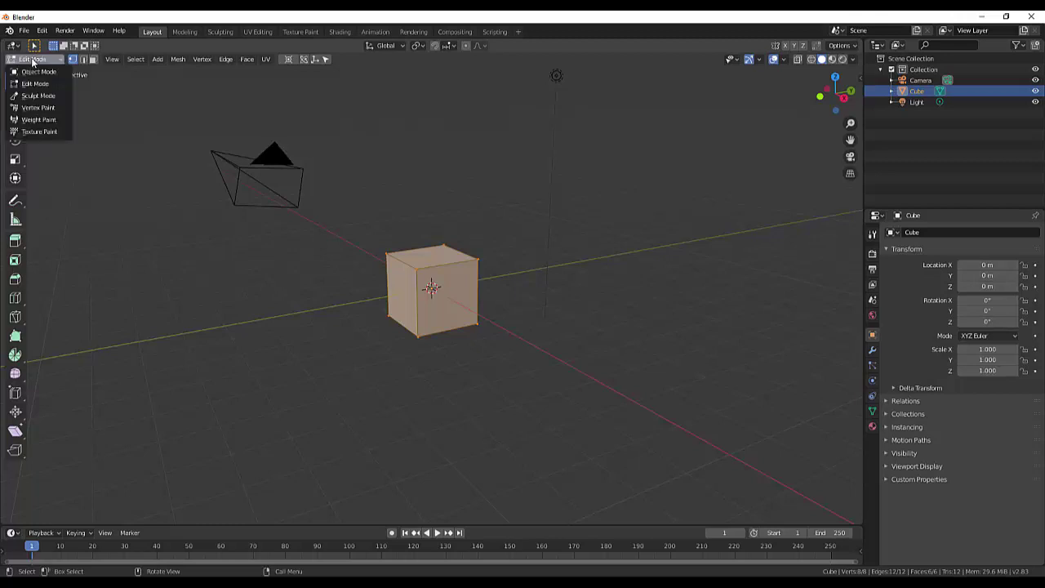
{"action": "left_click", "coordinate": [36, 96]}
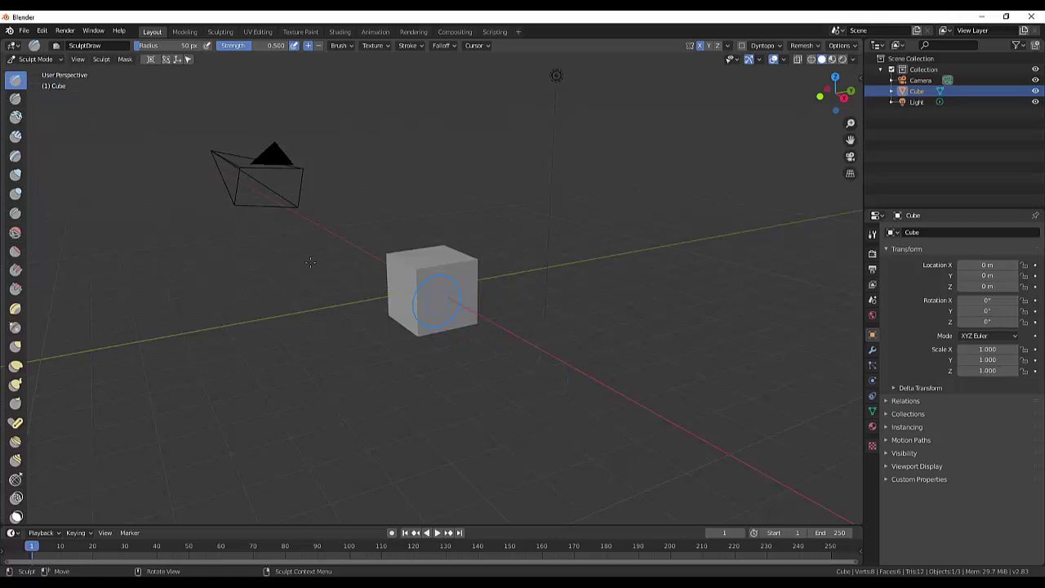
Start a new file from the General template without saving the current changes.
{"action": "left_click", "coordinate": [24, 30]}
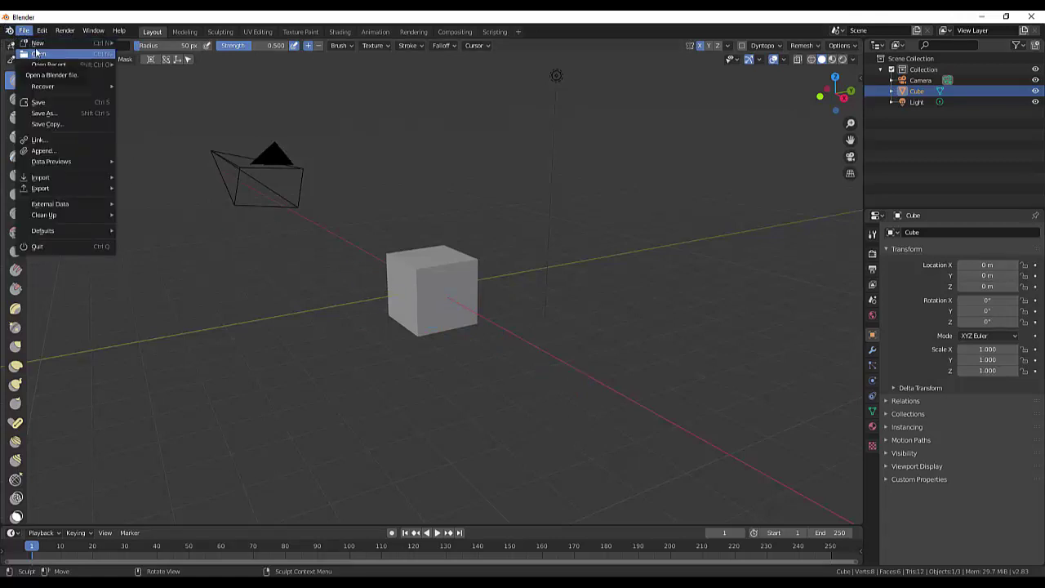
{"action": "mouse_move", "coordinate": [39, 45]}
{"action": "key", "text": "Escape"}
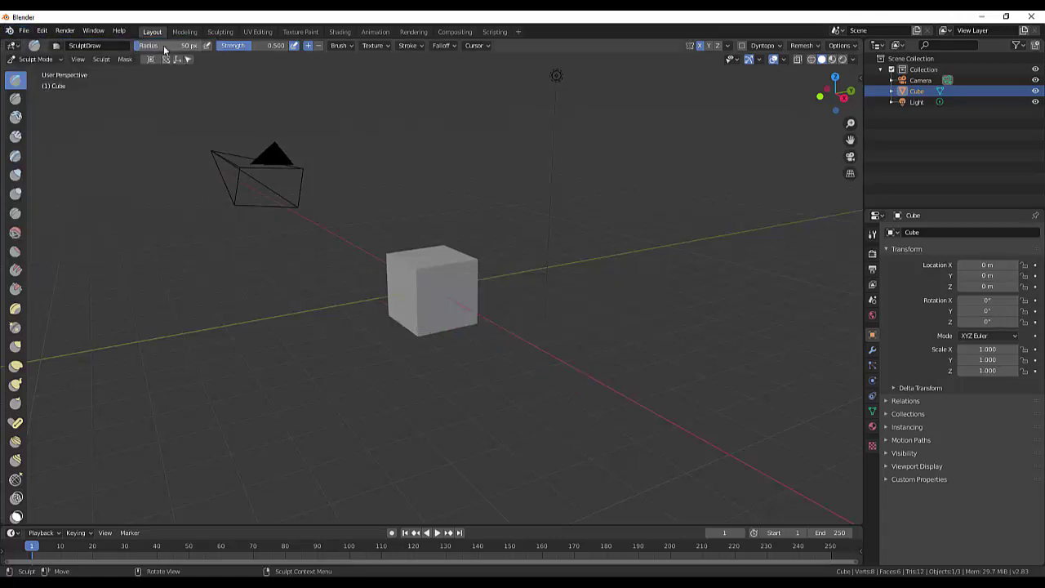
{"action": "left_click", "coordinate": [24, 30]}
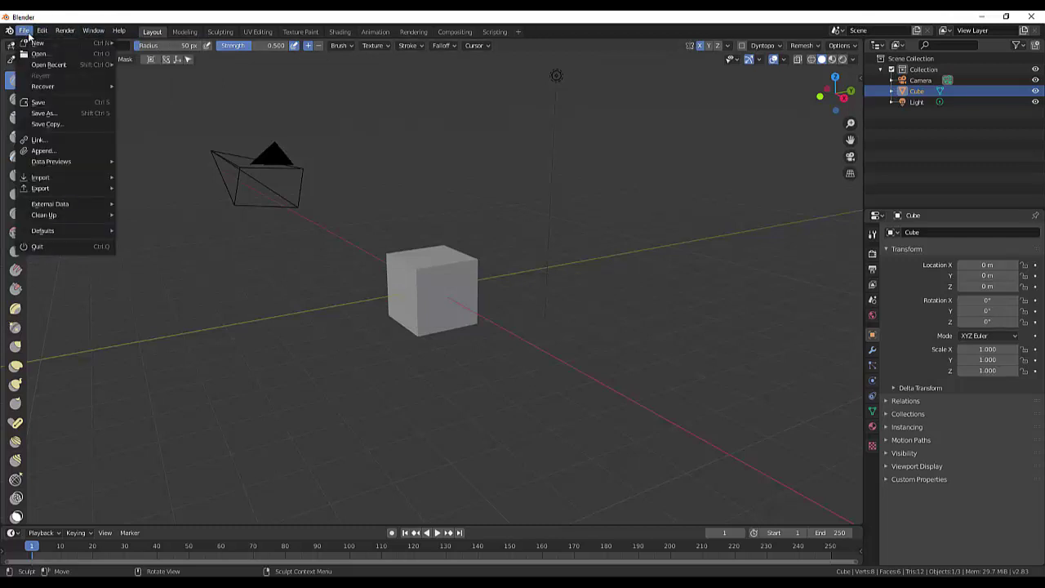
{"action": "mouse_move", "coordinate": [34, 44]}
{"action": "left_click", "coordinate": [153, 43]}
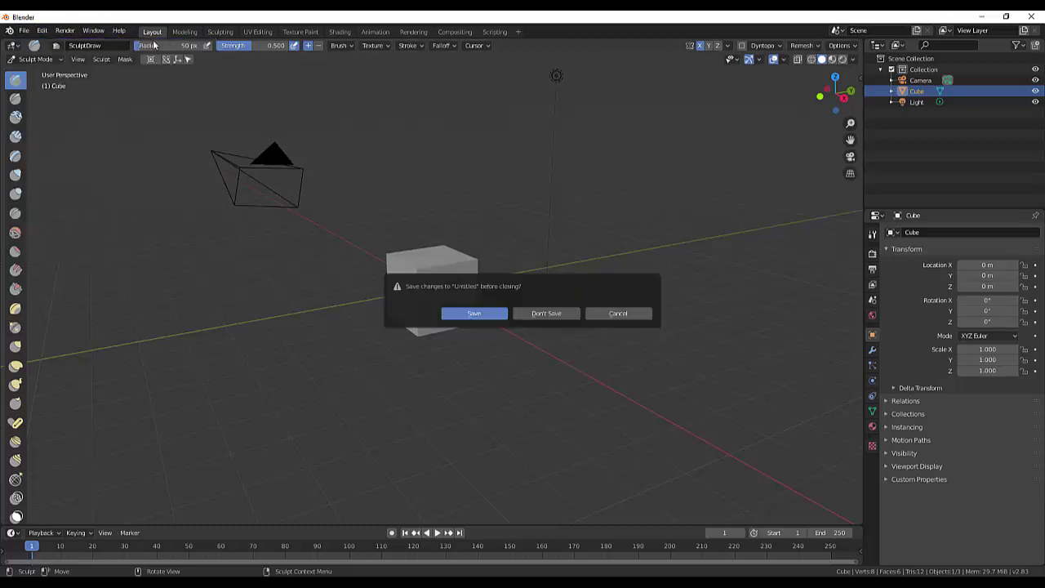
{"action": "left_click", "coordinate": [554, 314]}
{"action": "left_click", "coordinate": [24, 30]}
{"action": "mouse_move", "coordinate": [39, 45]}
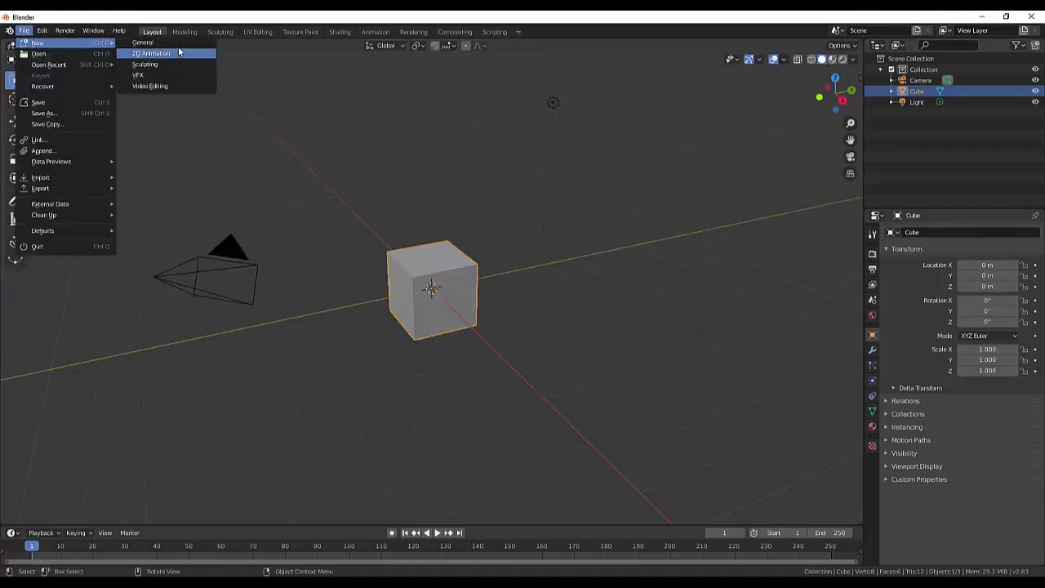
{"action": "left_click", "coordinate": [155, 42]}
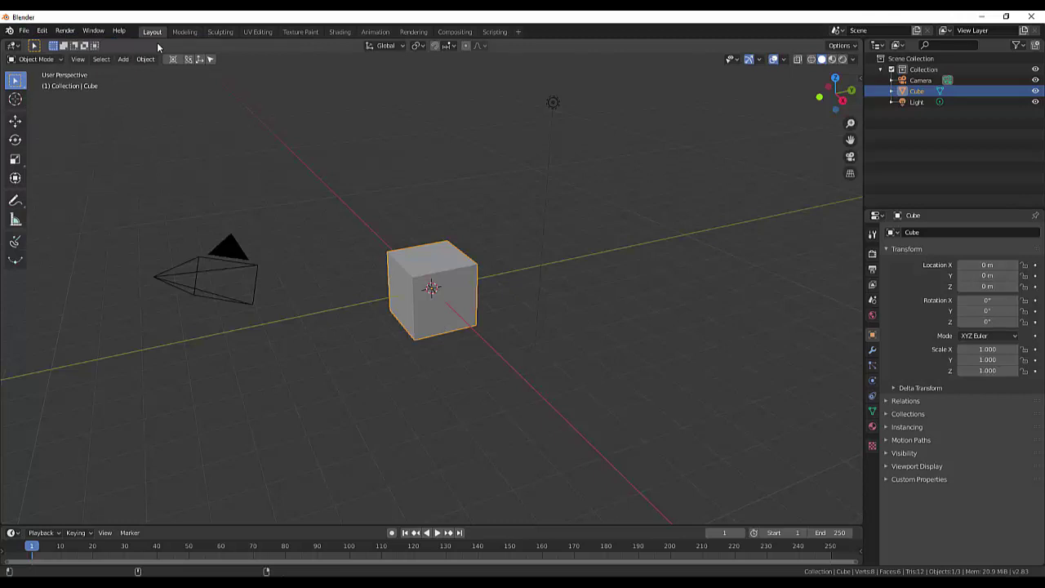
{"action": "left_click", "coordinate": [23, 30]}
{"action": "mouse_move", "coordinate": [43, 47]}
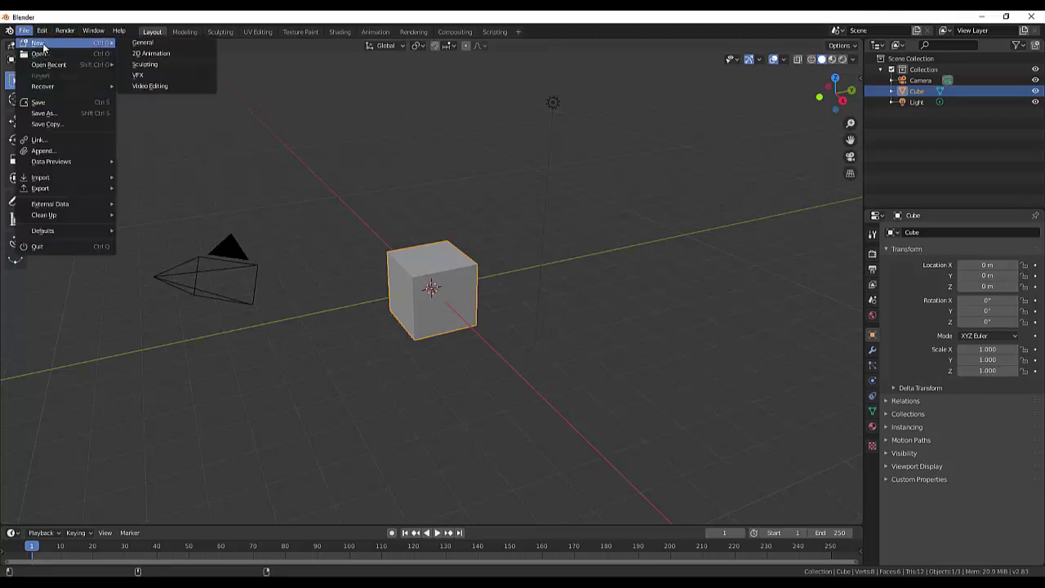
{"action": "left_click", "coordinate": [150, 46]}
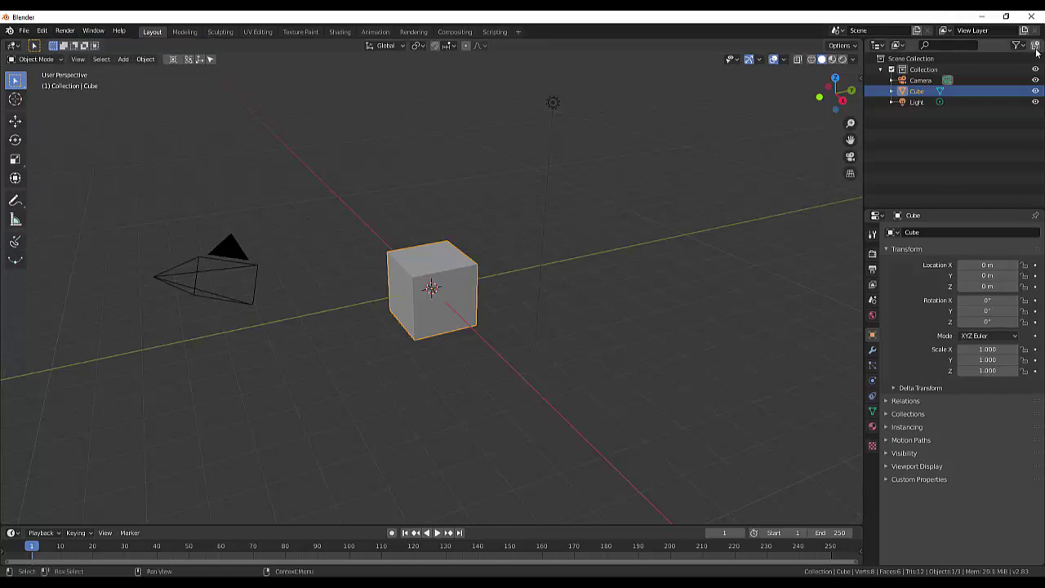
Close and restart Blender, and create a new file from the Sculpting template.
{"action": "left_click", "coordinate": [1031, 16]}
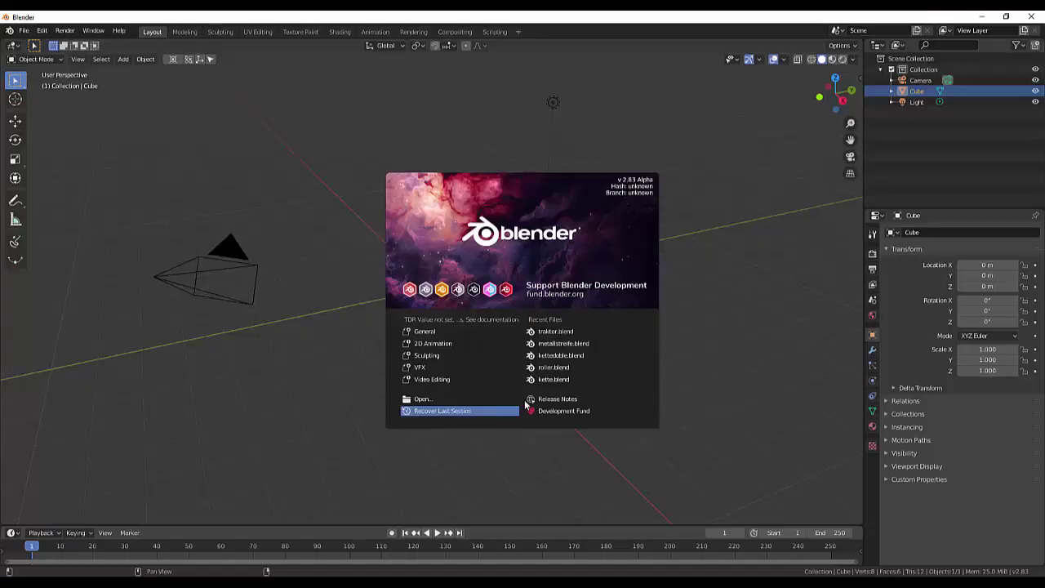
{"action": "left_click", "coordinate": [432, 357]}
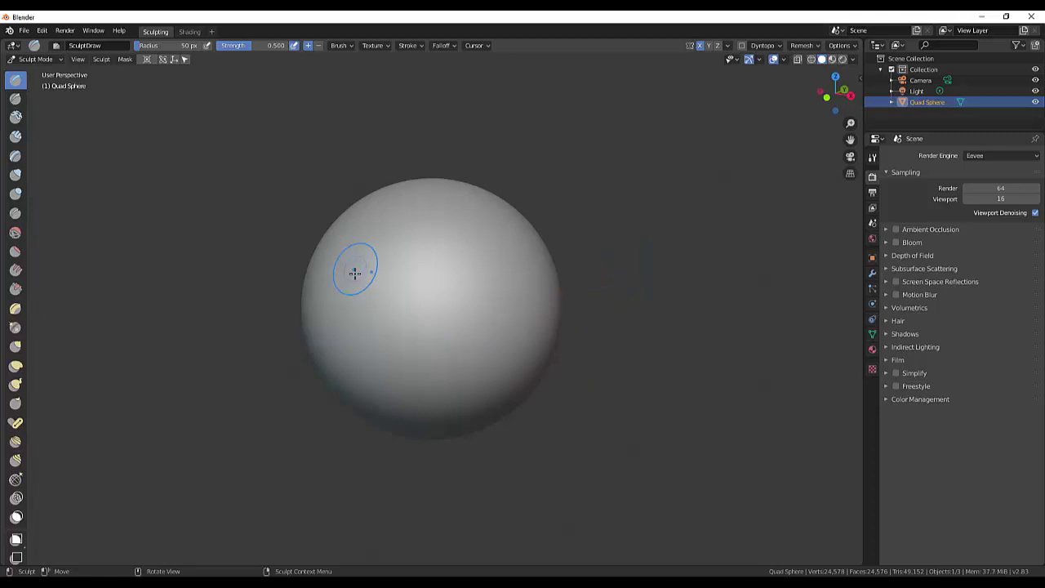
{"action": "middle_click_drag", "start_coordinate": [489, 247], "coordinate": [483, 278]}
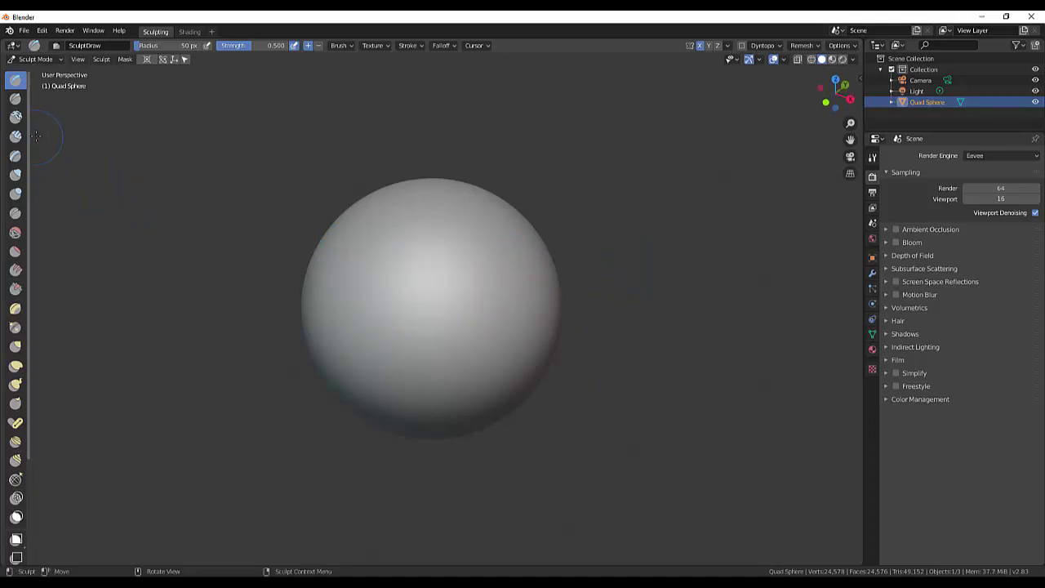
Using the Grab brush at a 180 px radius, pull two ears out of the sphere's upper part and two bulges out of its underside.
{"action": "left_click", "coordinate": [15, 347]}
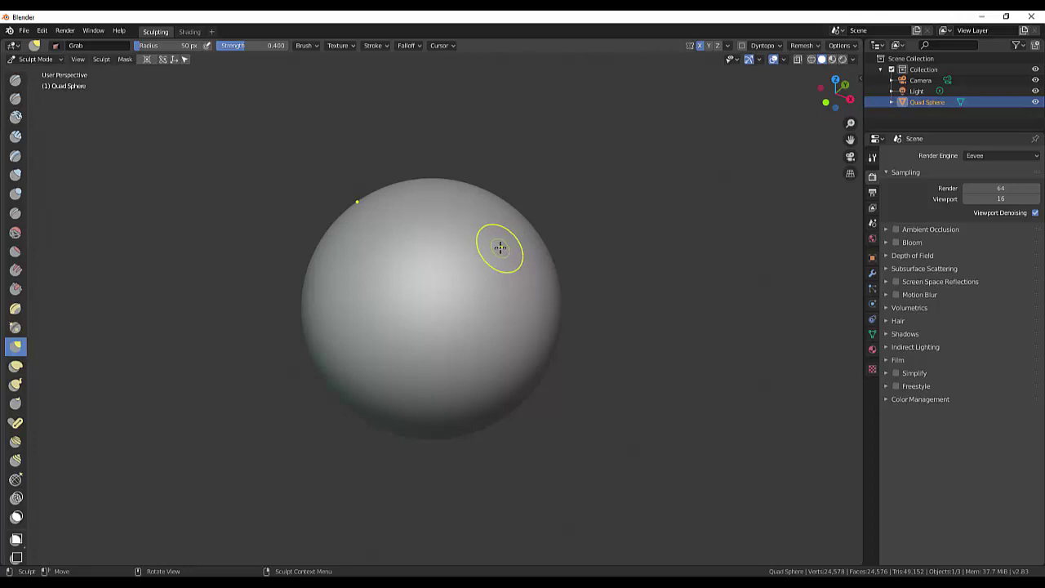
{"action": "key", "text": "f"}
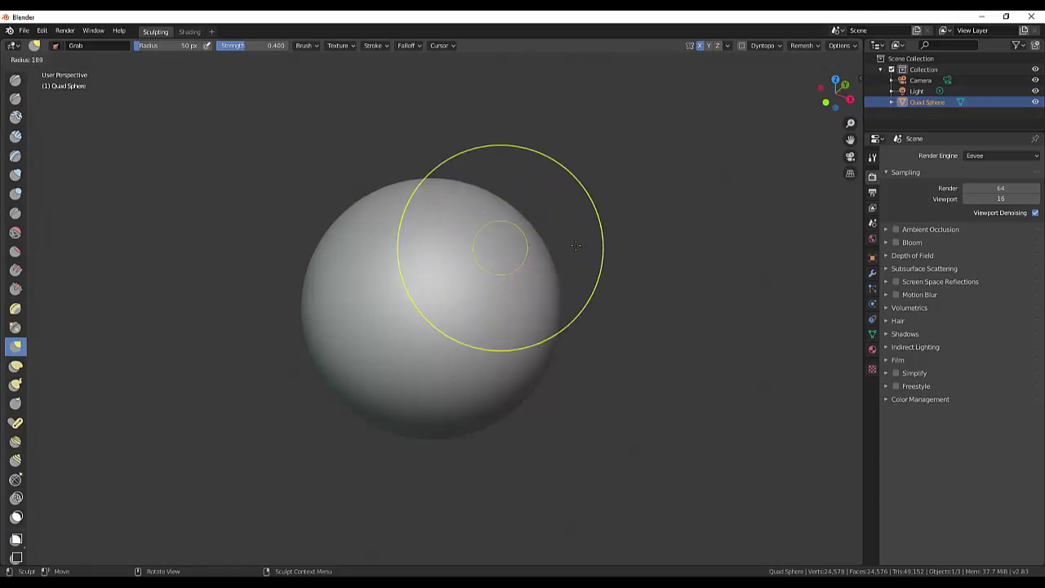
{"action": "left_click", "coordinate": [571, 247]}
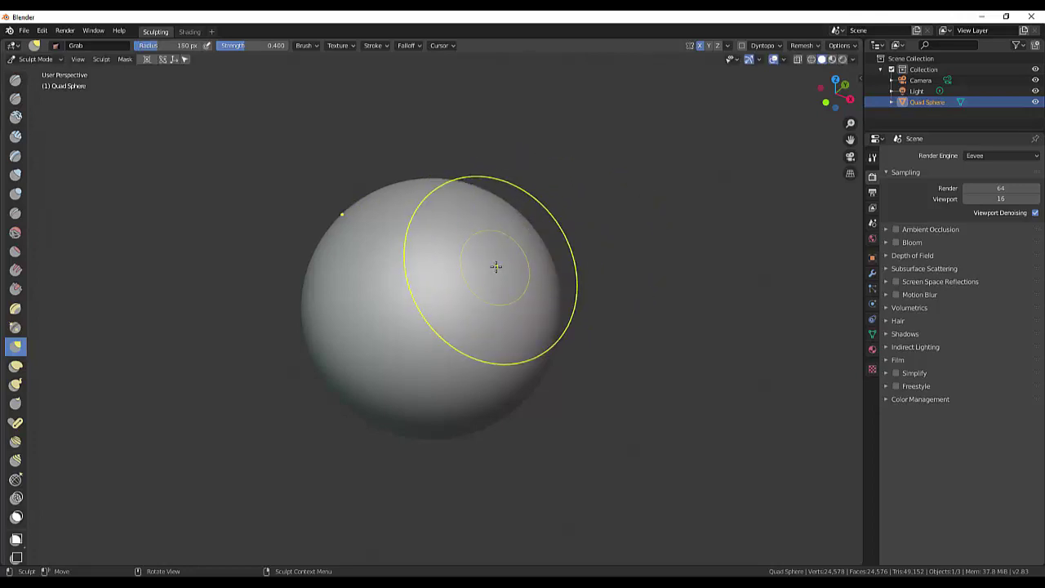
{"action": "left_click_drag", "start_coordinate": [527, 252], "coordinate": [537, 200]}
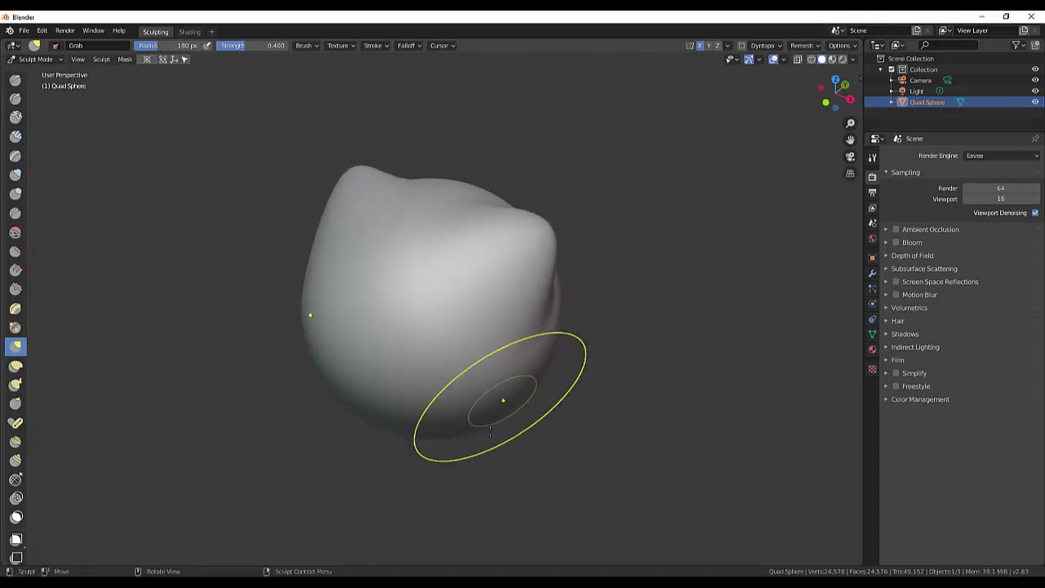
{"action": "left_click_drag", "start_coordinate": [443, 431], "coordinate": [439, 480]}
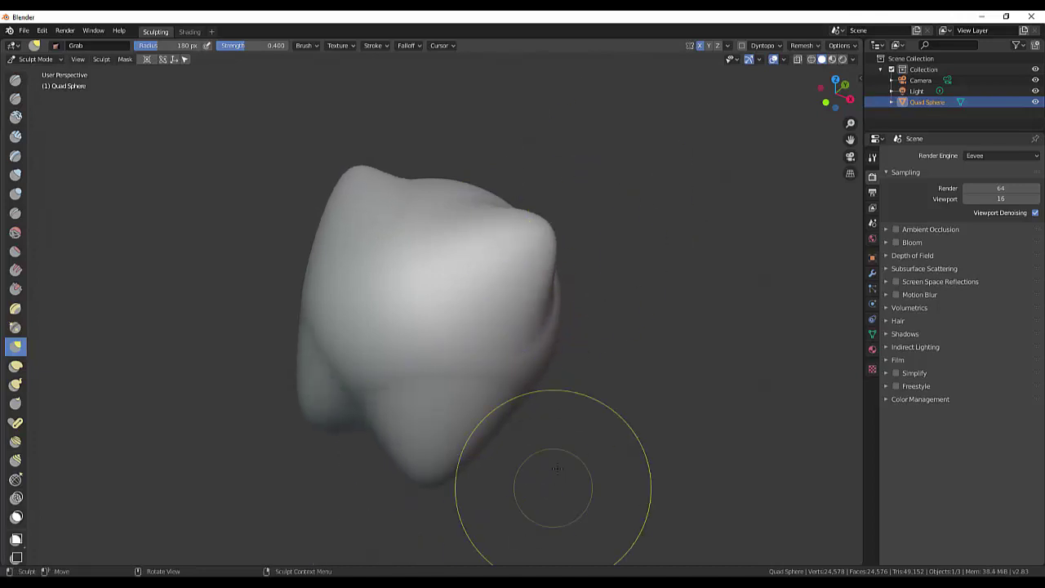
Pull the front of the head outward into mirrored cheek bulges and stretch the two ears higher with the Grab brush.
{"action": "mouse_move", "coordinate": [555, 467]}
{"action": "middle_mouse_down"}
{"action": "mouse_move", "coordinate": [492, 368]}
{"action": "mouse_move", "coordinate": [460, 349]}
{"action": "middle_mouse_up"}
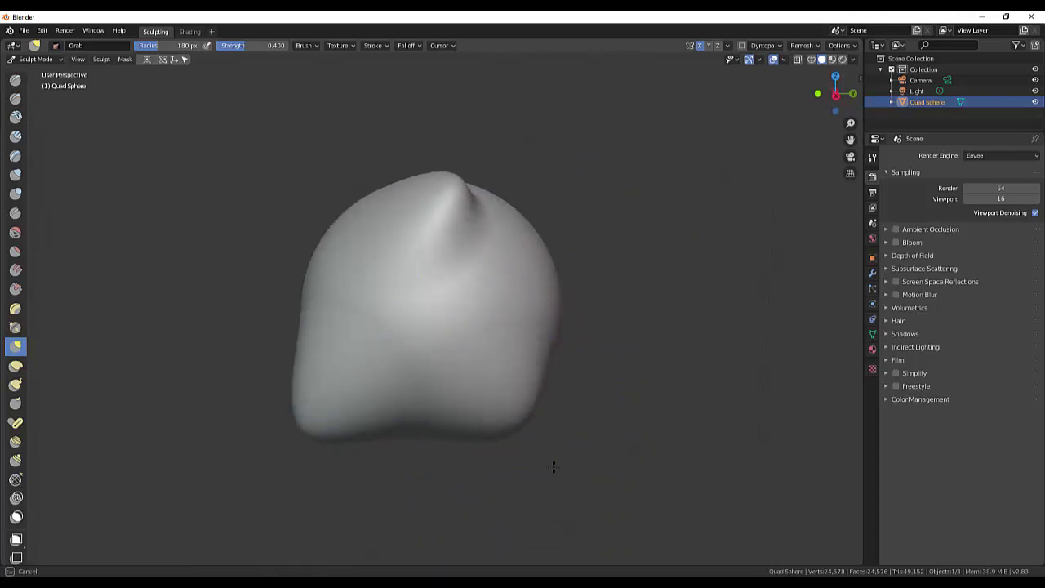
{"action": "mouse_move", "coordinate": [595, 443]}
{"action": "middle_mouse_down"}
{"action": "mouse_move", "coordinate": [669, 467]}
{"action": "mouse_move", "coordinate": [629, 419]}
{"action": "middle_mouse_up"}
{"action": "mouse_move", "coordinate": [317, 328]}
{"action": "left_mouse_down"}
{"action": "mouse_move", "coordinate": [331, 331]}
{"action": "mouse_move", "coordinate": [280, 344]}
{"action": "mouse_move", "coordinate": [318, 330]}
{"action": "mouse_move", "coordinate": [253, 324]}
{"action": "left_mouse_up"}
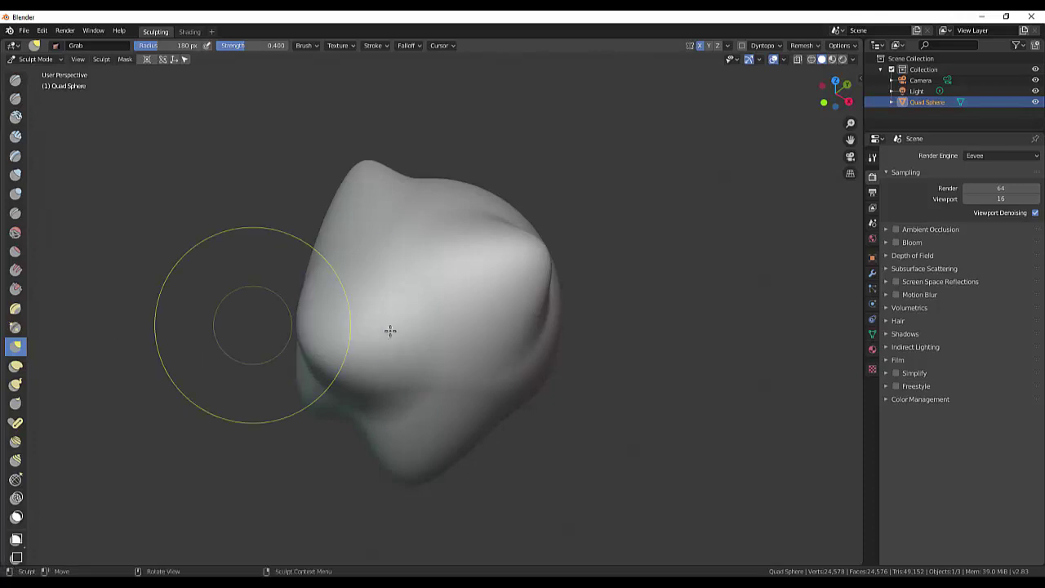
{"action": "middle_click_drag", "start_coordinate": [390, 330], "coordinate": [509, 308]}
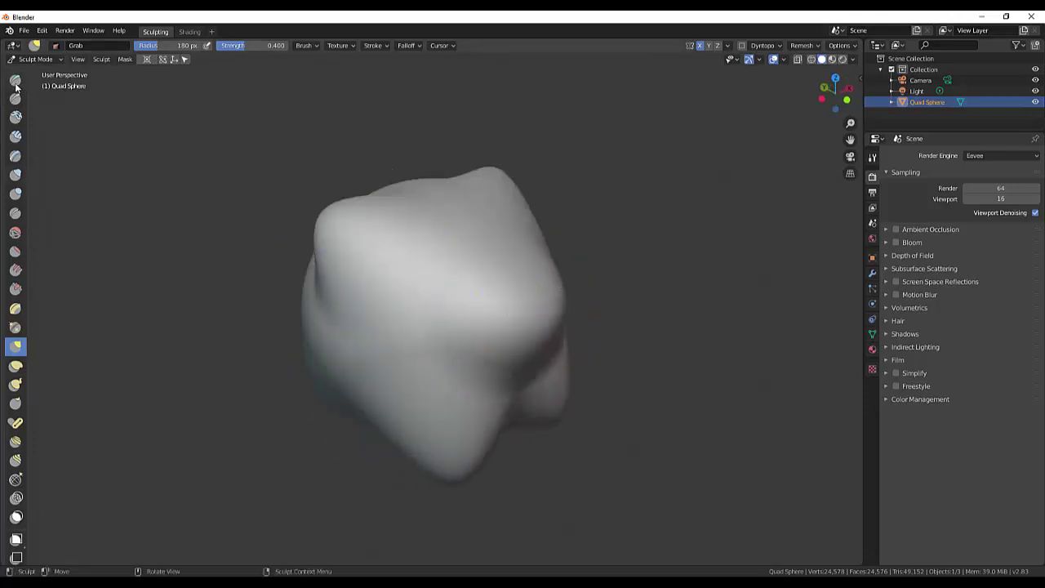
{"action": "mouse_move", "coordinate": [436, 326]}
{"action": "left_mouse_down"}
{"action": "mouse_move", "coordinate": [484, 347]}
{"action": "mouse_move", "coordinate": [454, 309]}
{"action": "left_mouse_up"}
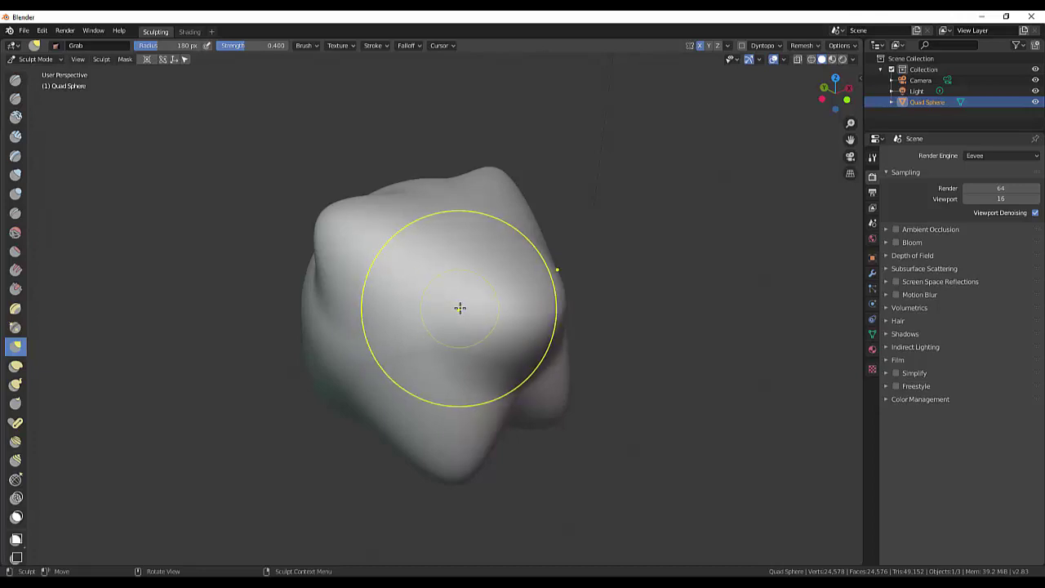
{"action": "mouse_move", "coordinate": [460, 307]}
{"action": "left_mouse_down"}
{"action": "mouse_move", "coordinate": [464, 319]}
{"action": "mouse_move", "coordinate": [452, 313]}
{"action": "mouse_move", "coordinate": [453, 324]}
{"action": "mouse_move", "coordinate": [420, 335]}
{"action": "mouse_move", "coordinate": [415, 322]}
{"action": "mouse_move", "coordinate": [415, 343]}
{"action": "left_mouse_up"}
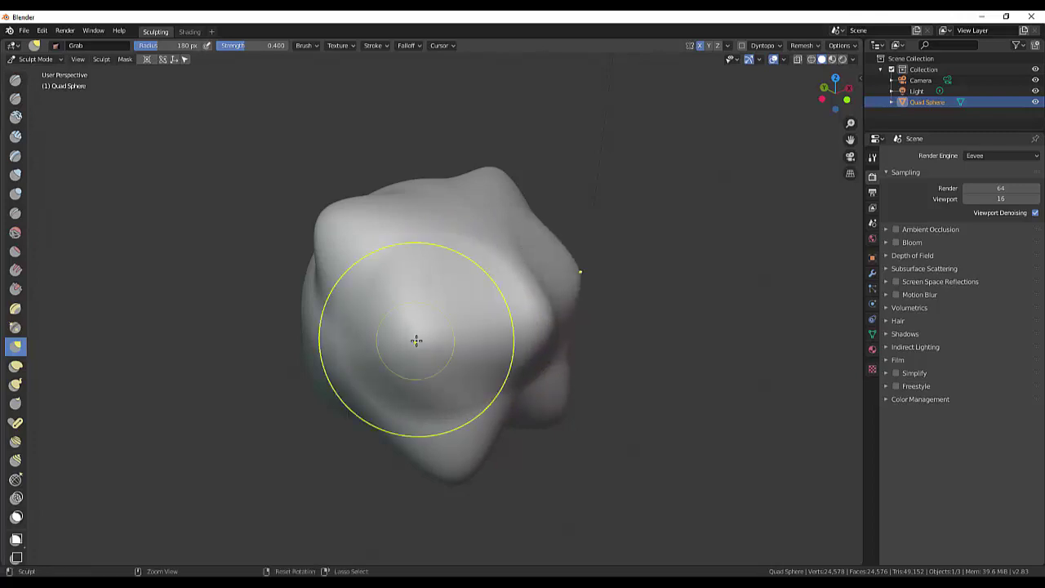
{"action": "mouse_move", "coordinate": [759, 371]}
{"action": "middle_mouse_down"}
{"action": "mouse_move", "coordinate": [596, 344]}
{"action": "mouse_move", "coordinate": [661, 372]}
{"action": "mouse_move", "coordinate": [636, 351]}
{"action": "middle_mouse_up"}
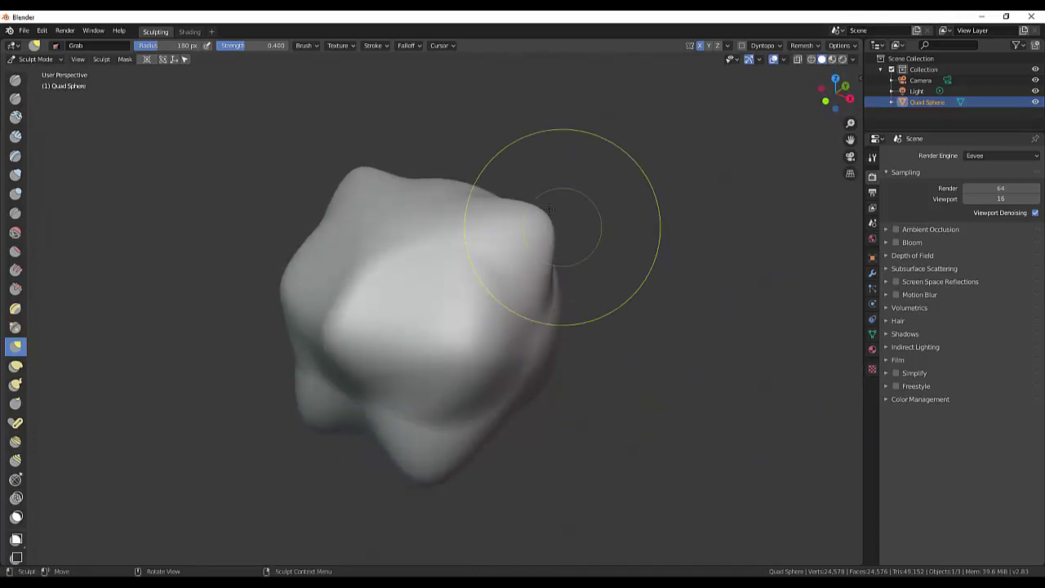
{"action": "mouse_move", "coordinate": [560, 226]}
{"action": "left_mouse_down"}
{"action": "mouse_move", "coordinate": [534, 219]}
{"action": "mouse_move", "coordinate": [557, 155]}
{"action": "left_mouse_up"}
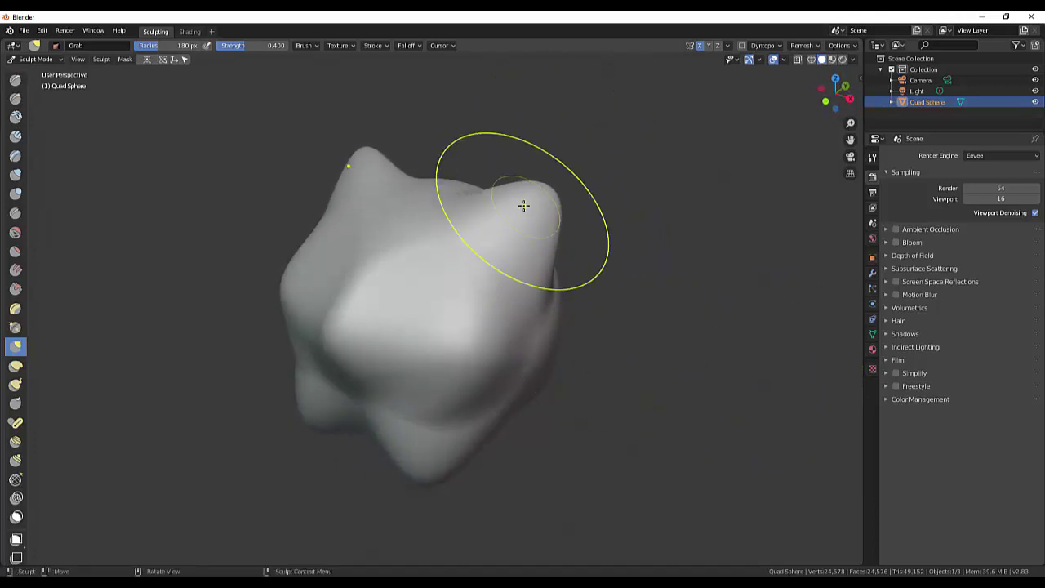
Hollow out the inner side of the ears using the Grab brush at a 53 px radius and 0.170 strength.
{"action": "left_click_drag", "start_coordinate": [185, 47], "coordinate": [178, 46]}
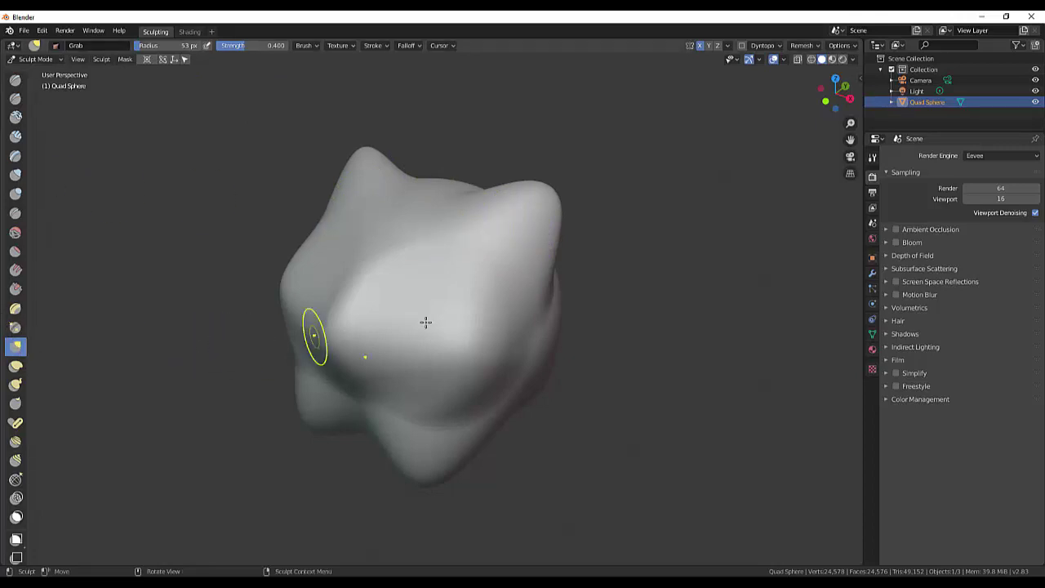
{"action": "mouse_move", "coordinate": [513, 217]}
{"action": "left_mouse_down"}
{"action": "mouse_move", "coordinate": [483, 250]}
{"action": "mouse_move", "coordinate": [527, 212]}
{"action": "left_mouse_up"}
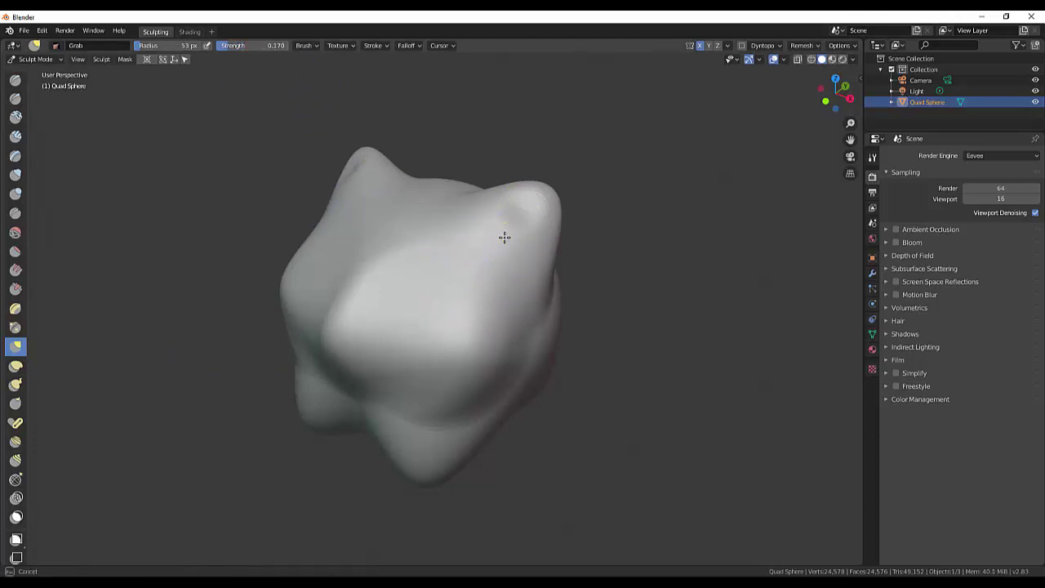
{"action": "left_click_drag", "start_coordinate": [501, 227], "coordinate": [499, 242]}
{"action": "mouse_move", "coordinate": [538, 205]}
{"action": "left_mouse_down"}
{"action": "mouse_move", "coordinate": [502, 267]}
{"action": "mouse_move", "coordinate": [518, 225]}
{"action": "mouse_move", "coordinate": [543, 208]}
{"action": "mouse_move", "coordinate": [501, 265]}
{"action": "mouse_move", "coordinate": [490, 242]}
{"action": "left_mouse_up"}
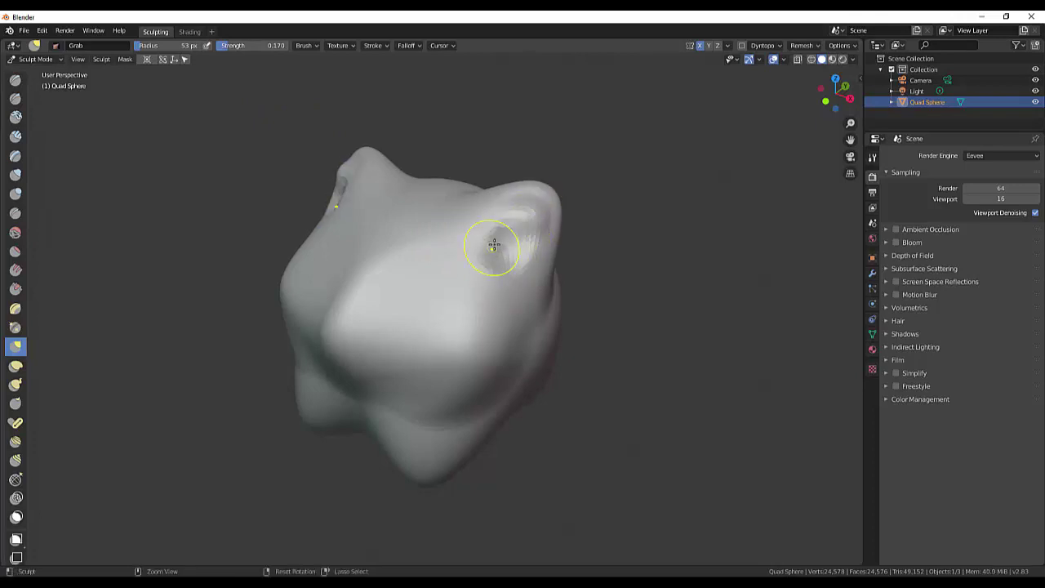
{"action": "mouse_move", "coordinate": [496, 232]}
{"action": "middle_mouse_down"}
{"action": "mouse_move", "coordinate": [778, 265]}
{"action": "mouse_move", "coordinate": [767, 267]}
{"action": "middle_mouse_up"}
{"action": "mouse_move", "coordinate": [380, 278]}
{"action": "left_mouse_down"}
{"action": "mouse_move", "coordinate": [435, 295]}
{"action": "mouse_move", "coordinate": [363, 264]}
{"action": "left_mouse_up"}
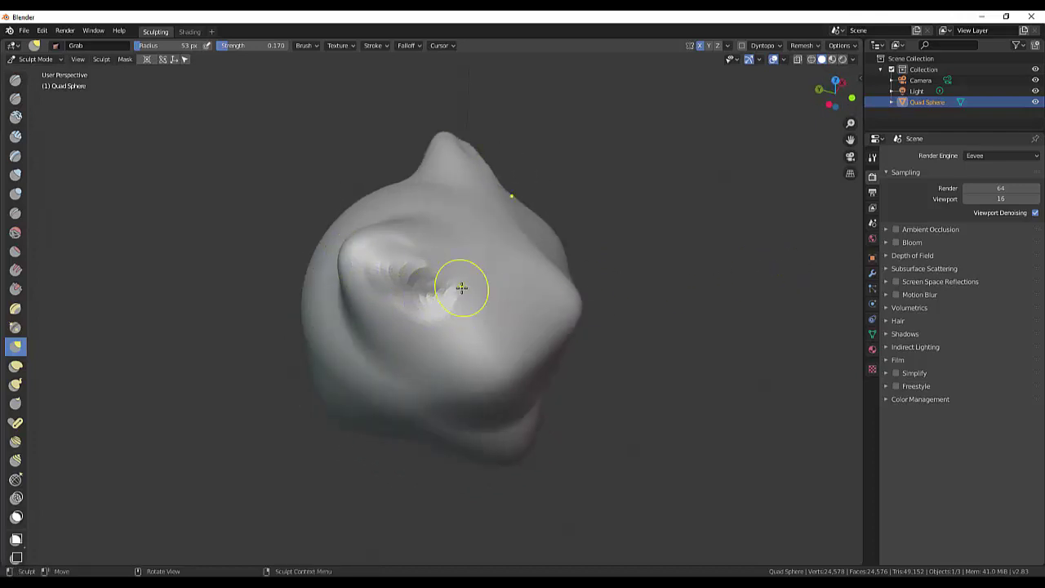
Even out the rough hollows inside the ears with the Flatten/Contrast brush.
{"action": "left_click", "coordinate": [15, 252]}
{"action": "left_click_drag", "start_coordinate": [414, 289], "coordinate": [419, 292]}
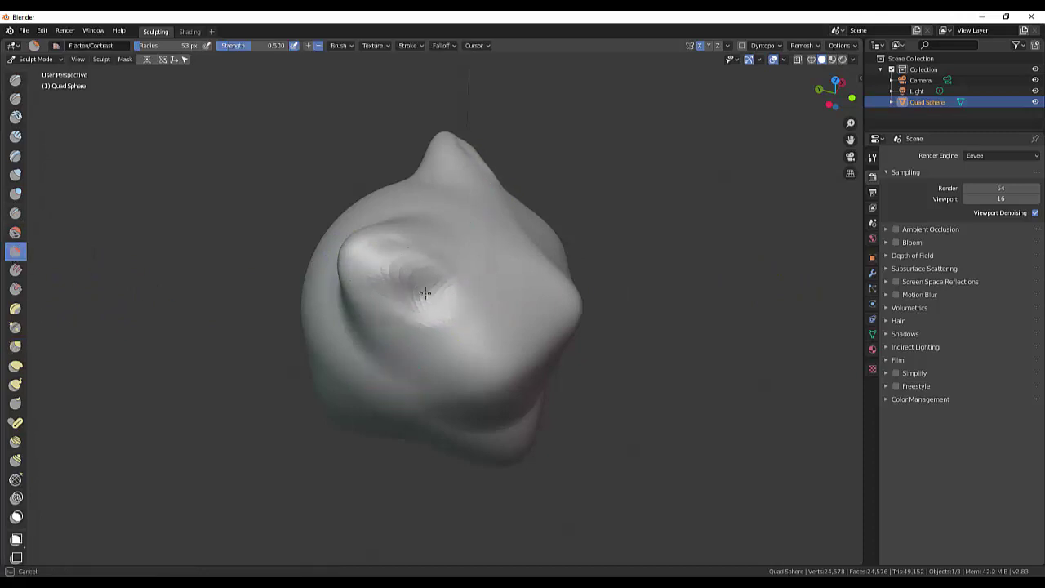
{"action": "left_click_drag", "start_coordinate": [425, 292], "coordinate": [543, 312]}
{"action": "mouse_move", "coordinate": [544, 313]}
{"action": "middle_mouse_down"}
{"action": "mouse_move", "coordinate": [422, 301]}
{"action": "mouse_move", "coordinate": [452, 298]}
{"action": "middle_mouse_up"}
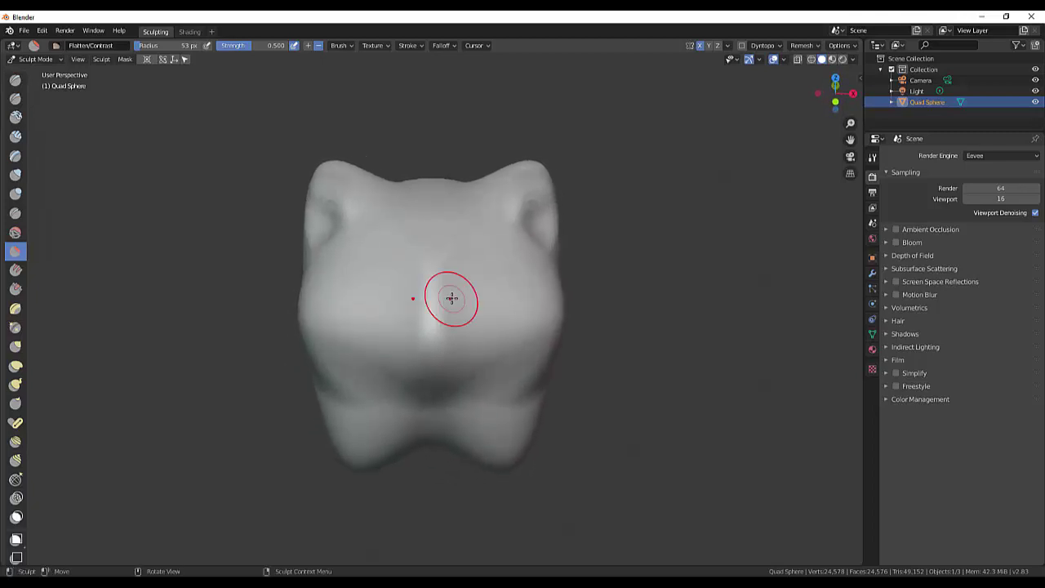
Switch the sculpted head to Object Mode and delete it from the scene.
{"action": "scroll", "coordinate": [457, 300], "scroll_direction": "down", "scroll_amount": 2}
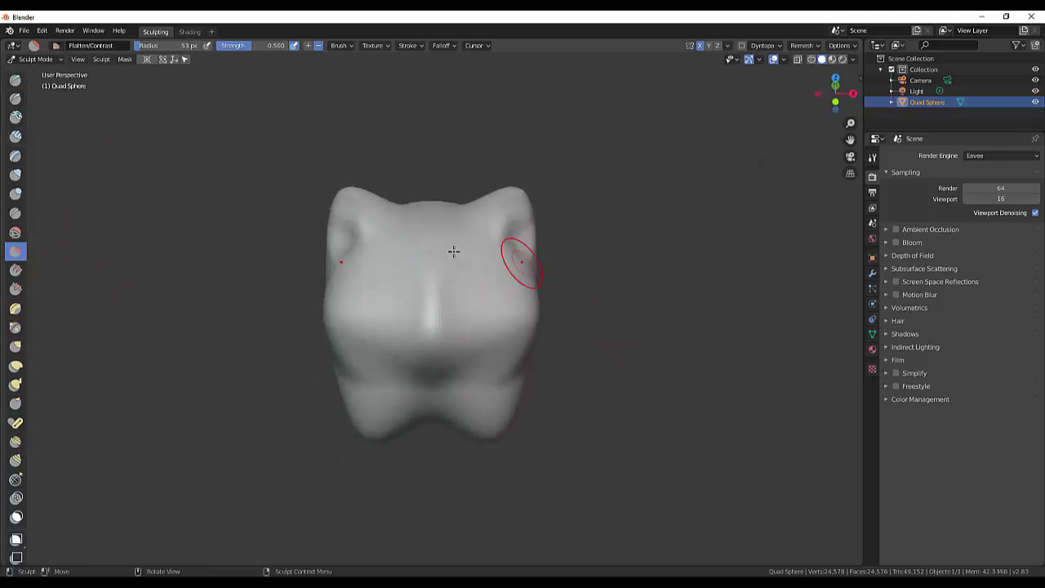
{"action": "mouse_move", "coordinate": [453, 252]}
{"action": "middle_mouse_down"}
{"action": "mouse_move", "coordinate": [424, 306]}
{"action": "mouse_move", "coordinate": [99, 228]}
{"action": "mouse_move", "coordinate": [793, 253]}
{"action": "middle_mouse_up"}
{"action": "scroll", "coordinate": [793, 255], "scroll_direction": "down", "scroll_amount": 3}
{"action": "scroll", "coordinate": [561, 381], "scroll_direction": "up", "scroll_amount": 1}
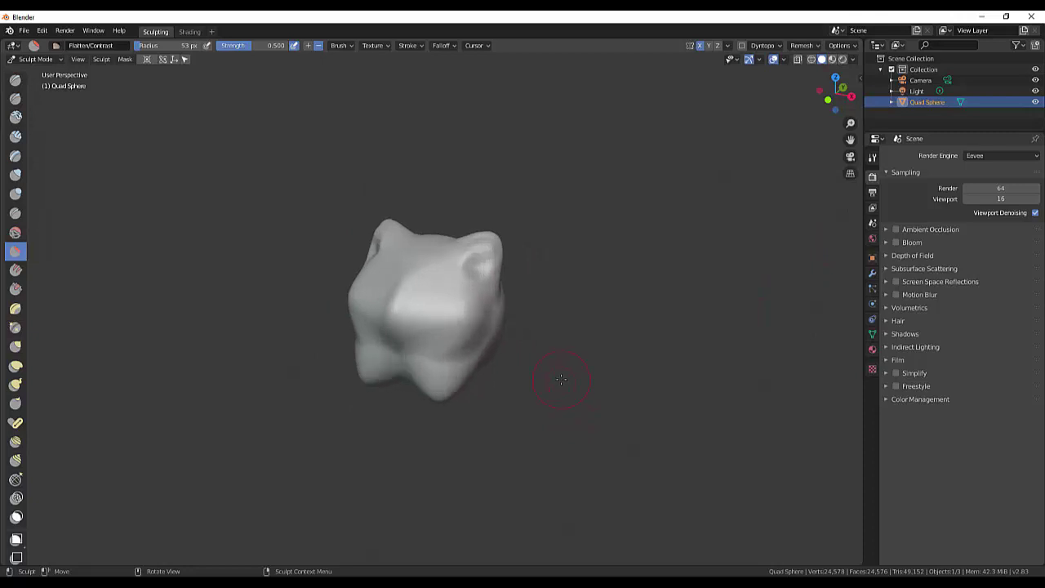
{"action": "mouse_move", "coordinate": [560, 381]}
{"action": "middle_mouse_down"}
{"action": "mouse_move", "coordinate": [507, 381]}
{"action": "mouse_move", "coordinate": [536, 366]}
{"action": "middle_mouse_up"}
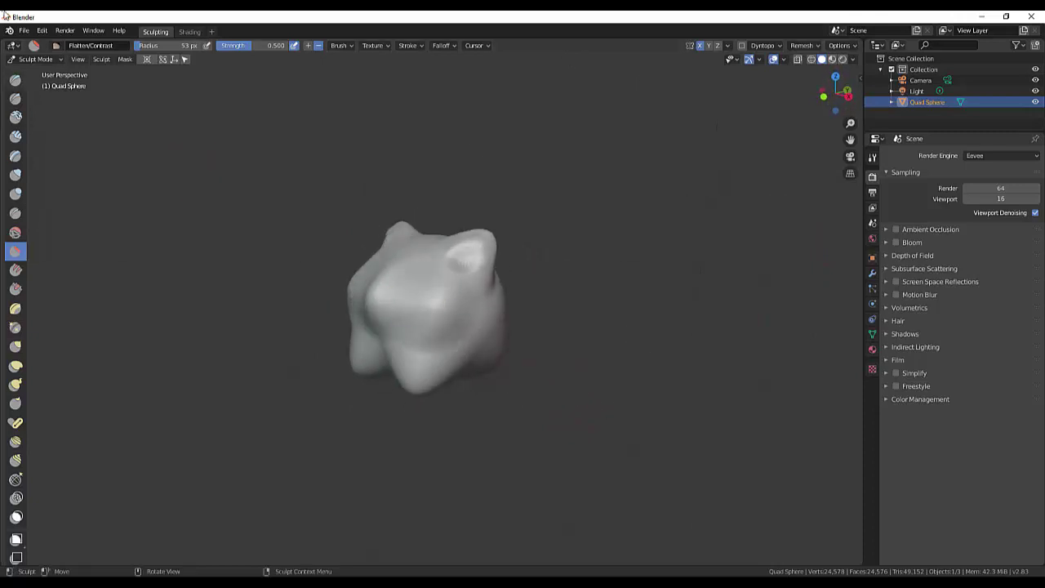
{"action": "left_click", "coordinate": [28, 62]}
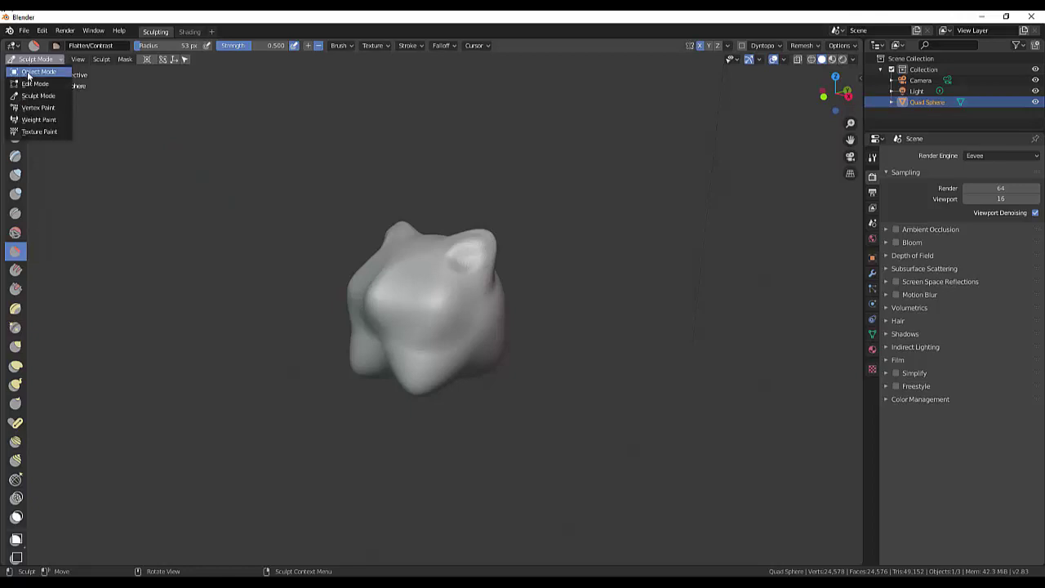
{"action": "left_click", "coordinate": [29, 73]}
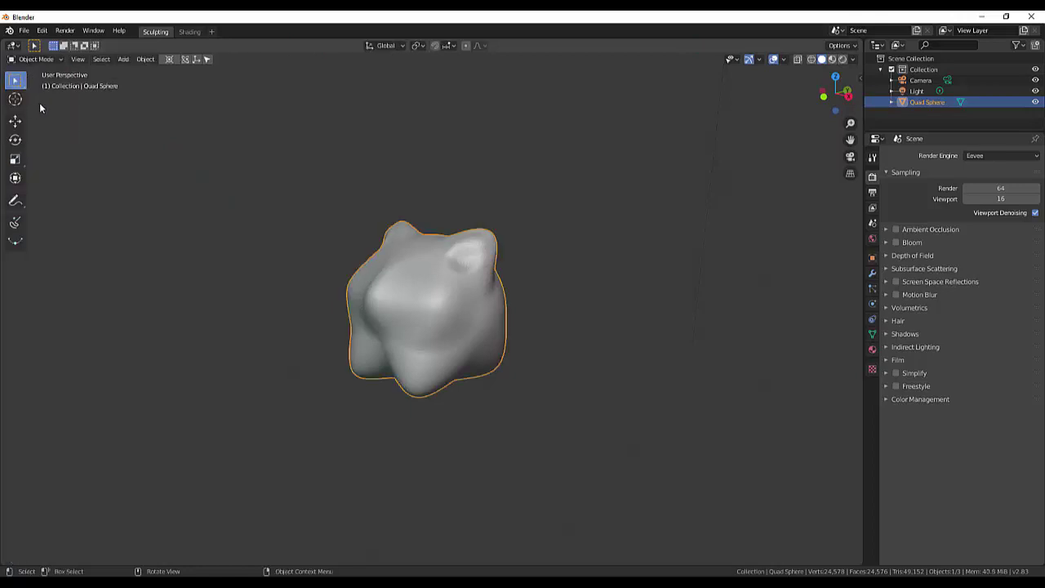
{"action": "key", "text": "Delete"}
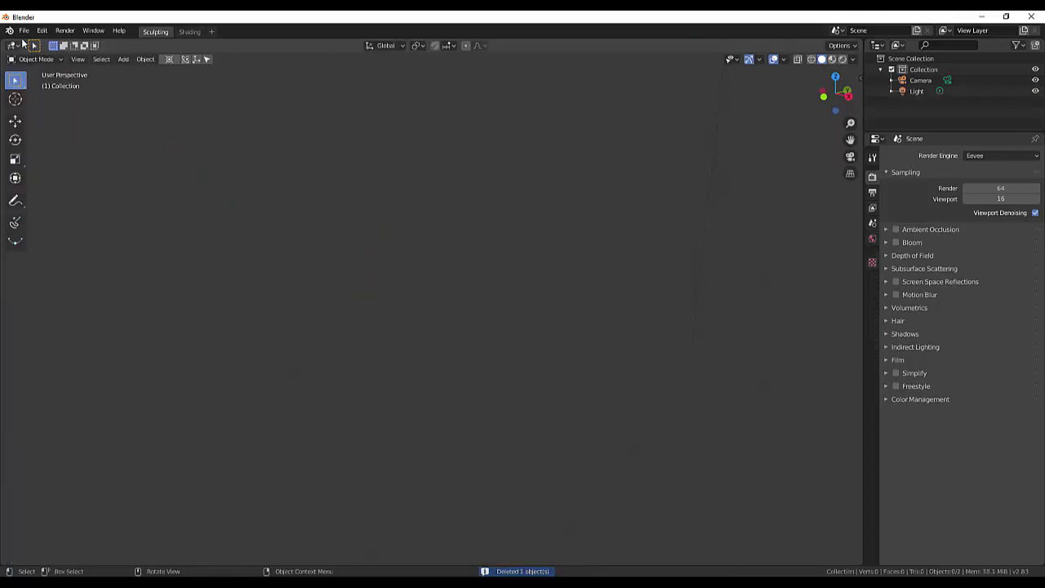
Start a new General file without saving the changes to the sculpting file.
{"action": "left_click", "coordinate": [23, 31]}
{"action": "mouse_move", "coordinate": [25, 44]}
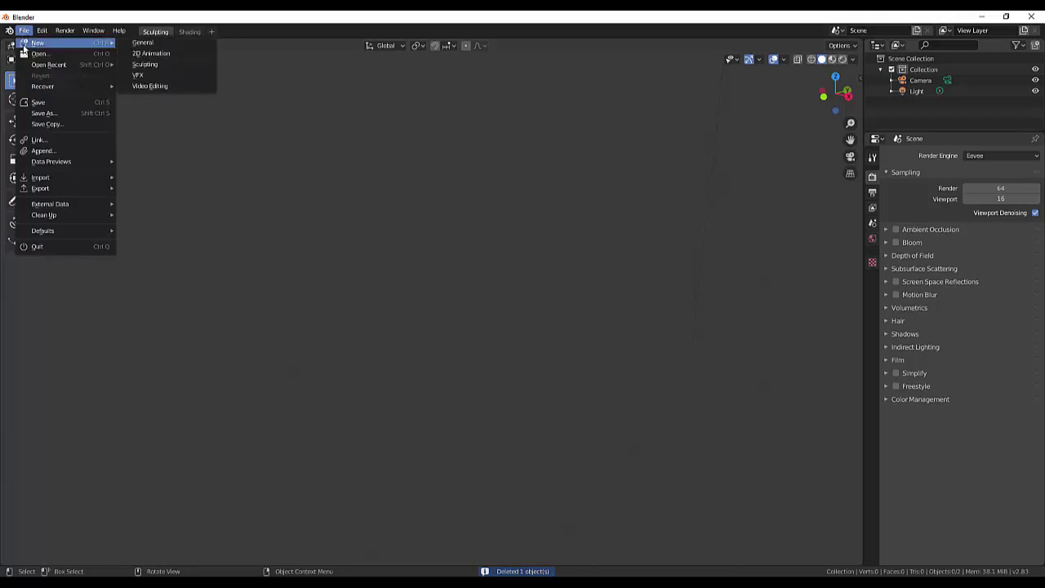
{"action": "left_click", "coordinate": [158, 44]}
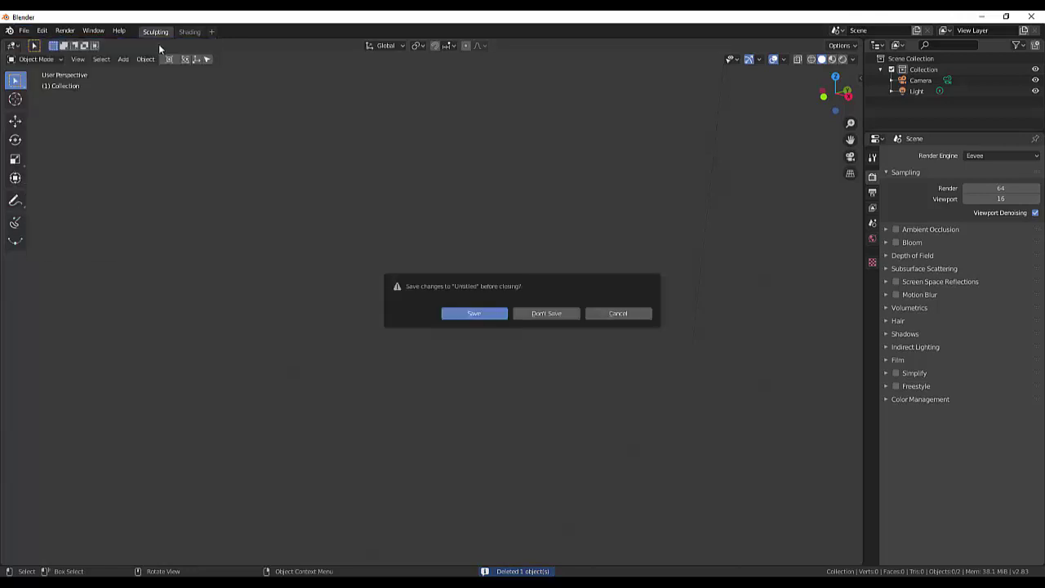
{"action": "left_click", "coordinate": [545, 314]}
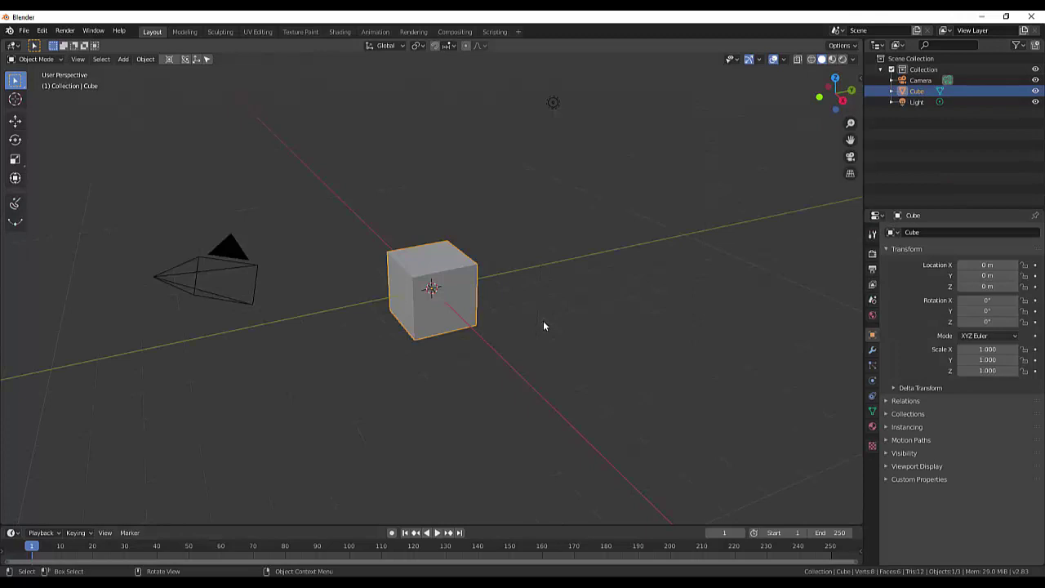
Delete the default cube from the new scene.
{"action": "middle_click_drag", "start_coordinate": [529, 324], "coordinate": [506, 308]}
{"action": "scroll", "coordinate": [441, 291], "scroll_direction": "up", "scroll_amount": 4}
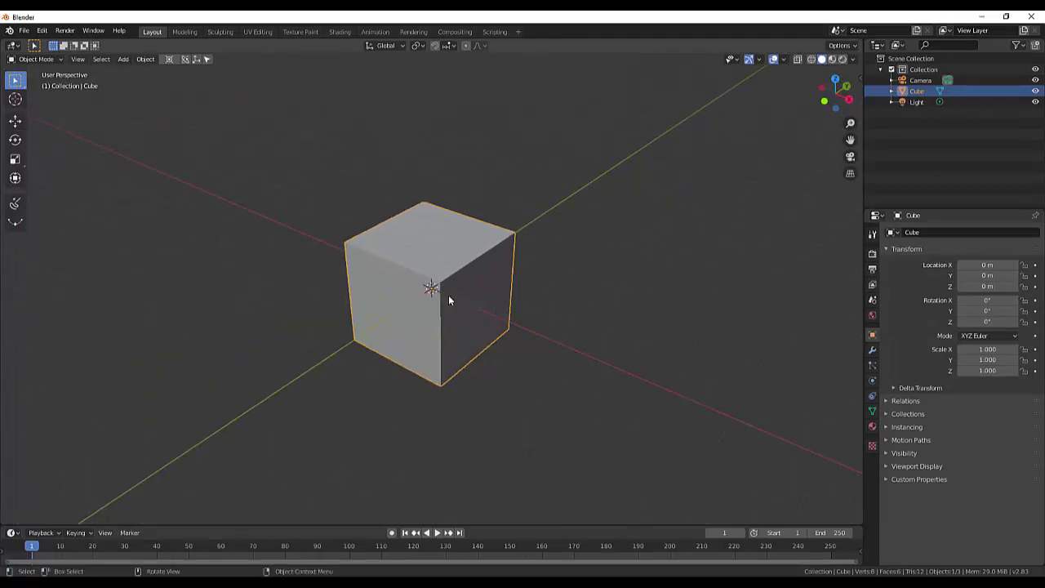
{"action": "scroll", "coordinate": [447, 294], "scroll_direction": "down", "scroll_amount": 2}
{"action": "scroll", "coordinate": [448, 294], "scroll_direction": "down", "scroll_amount": 1}
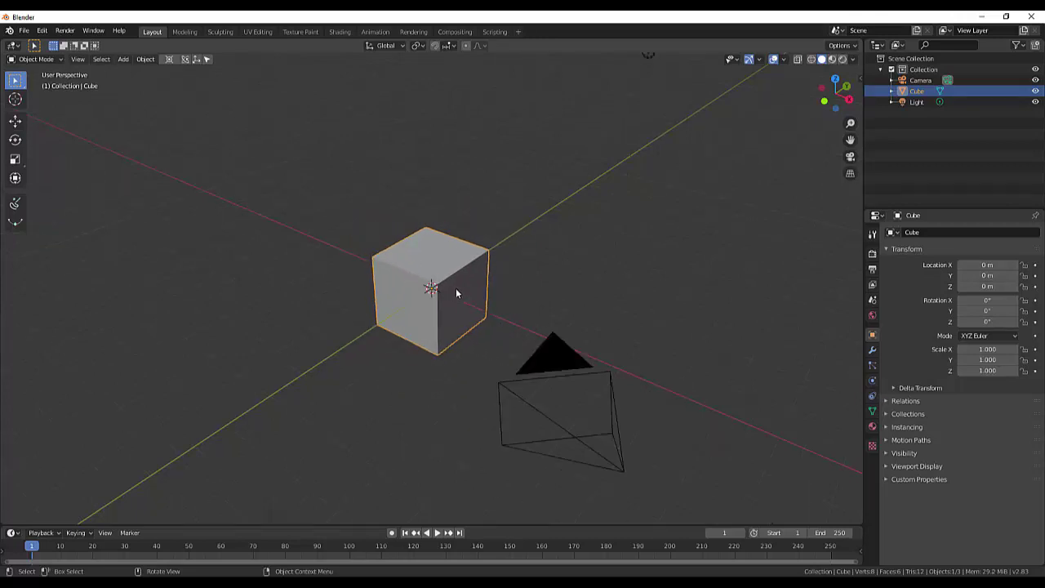
{"action": "middle_click_drag", "start_coordinate": [455, 288], "coordinate": [432, 285]}
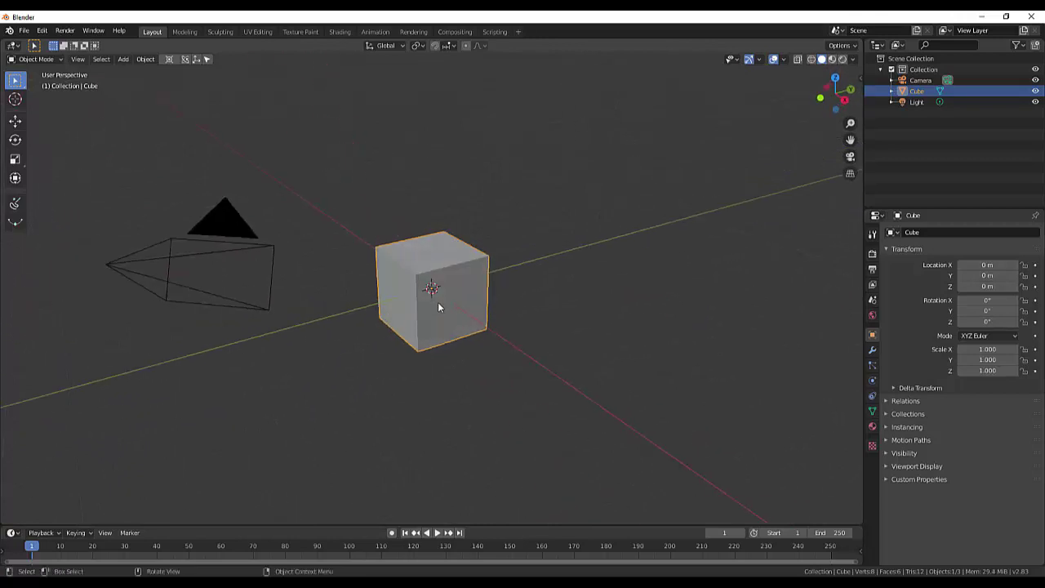
{"action": "key", "text": "Delete"}
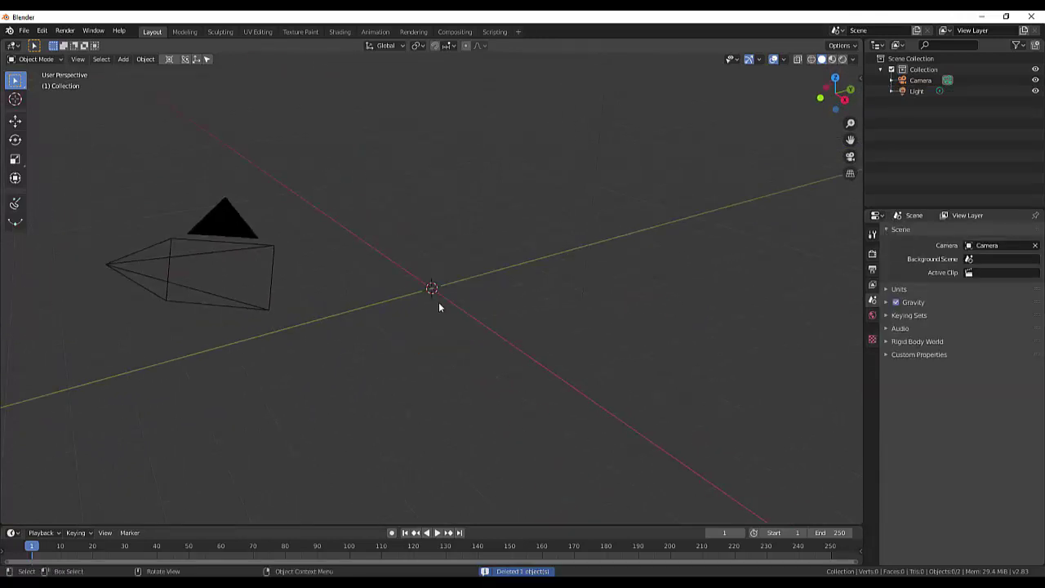
Add a plane mesh at the scene origin and delete it again.
{"action": "left_click", "coordinate": [33, 59]}
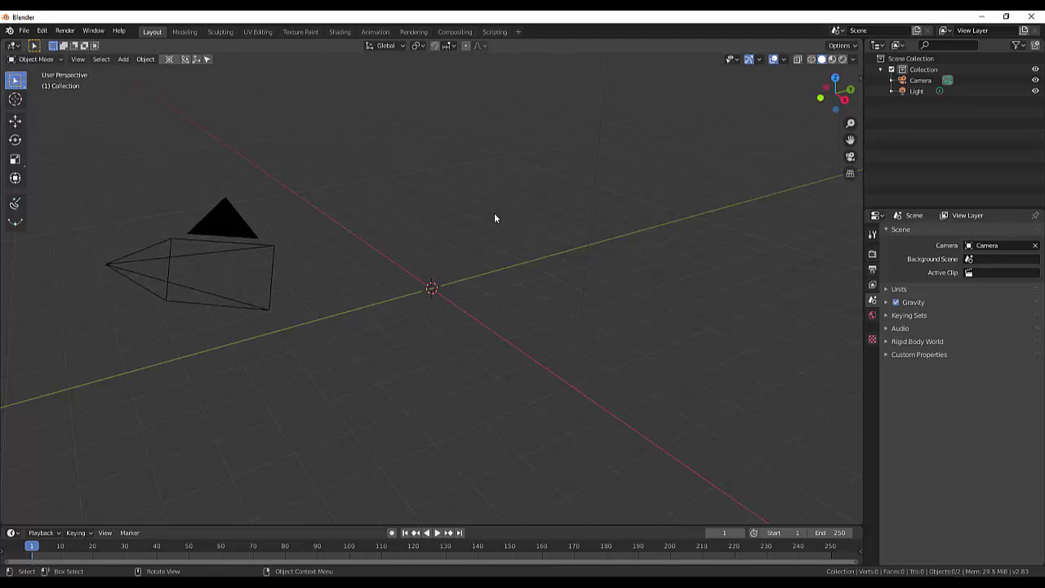
{"action": "key", "text": "shift+a"}
{"action": "mouse_move", "coordinate": [494, 215]}
{"action": "left_click", "coordinate": [537, 215]}
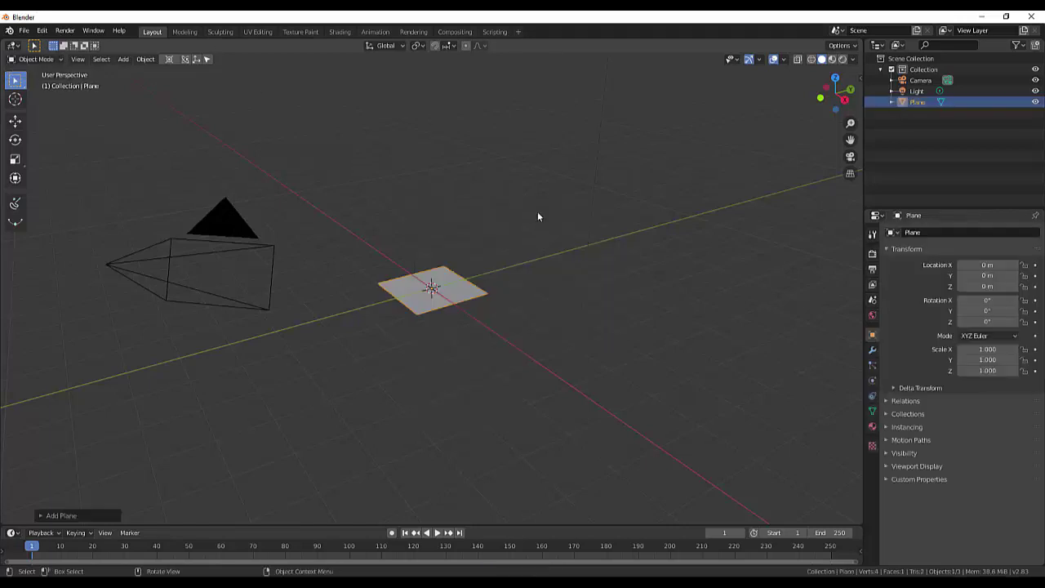
{"action": "mouse_move", "coordinate": [455, 303]}
{"action": "middle_mouse_down"}
{"action": "mouse_move", "coordinate": [462, 329]}
{"action": "mouse_move", "coordinate": [461, 313]}
{"action": "middle_mouse_up"}
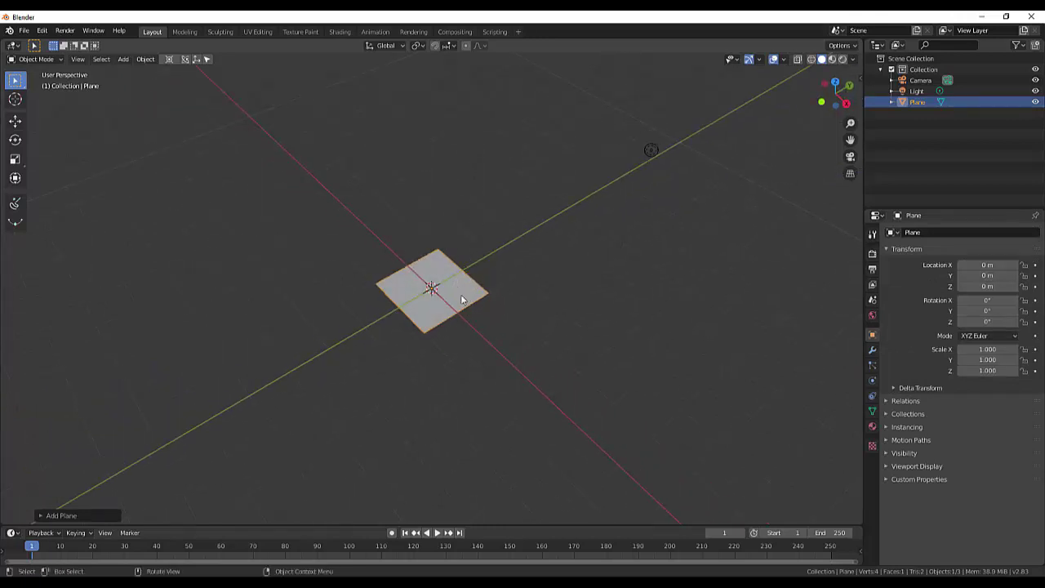
{"action": "left_click", "coordinate": [517, 302]}
{"action": "left_click", "coordinate": [445, 297]}
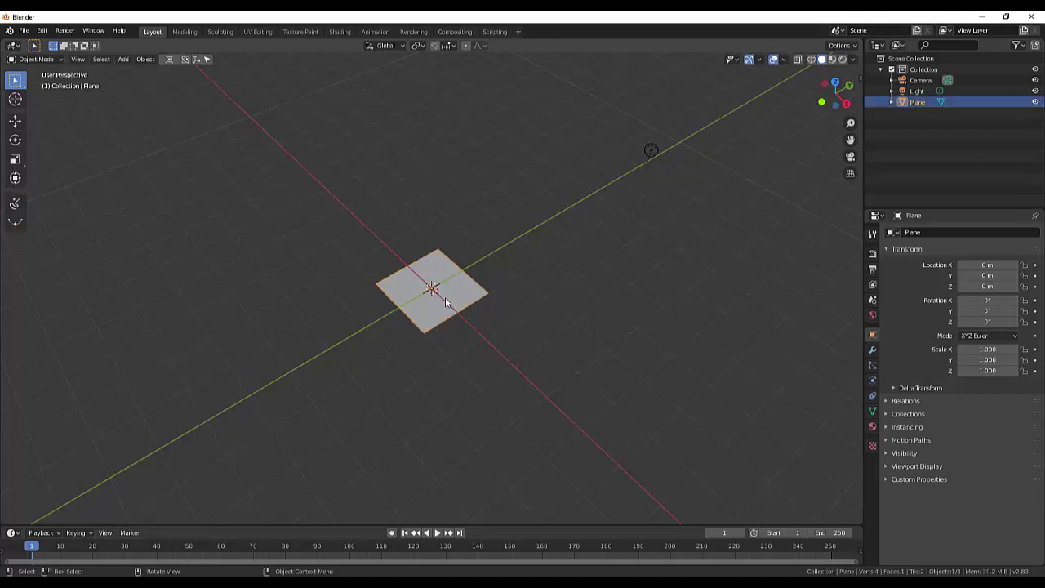
{"action": "key", "text": "Delete"}
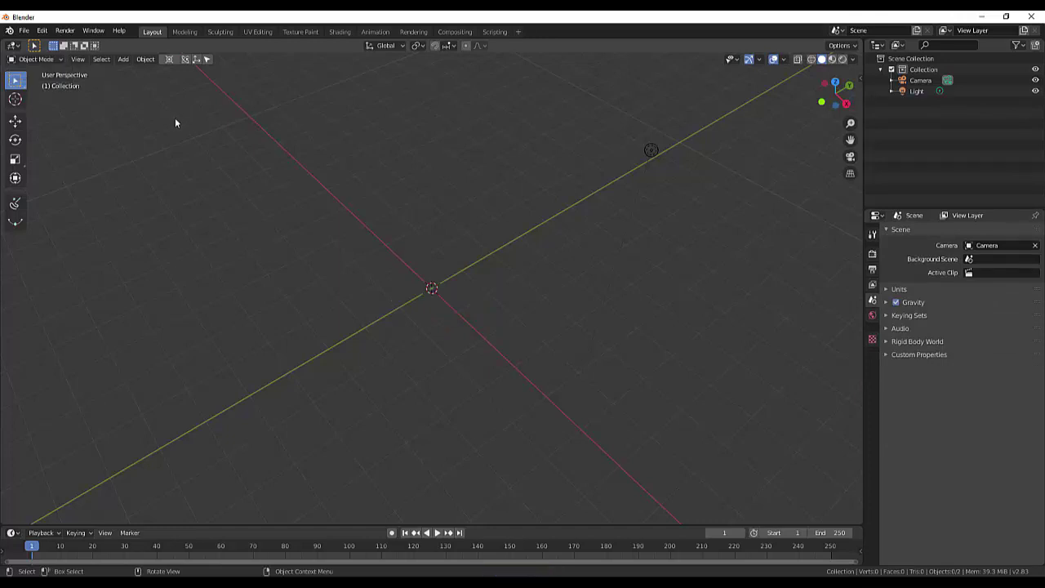
Delete the camera and the light so the collection is empty.
{"action": "middle_click_drag", "start_coordinate": [477, 286], "coordinate": [480, 259]}
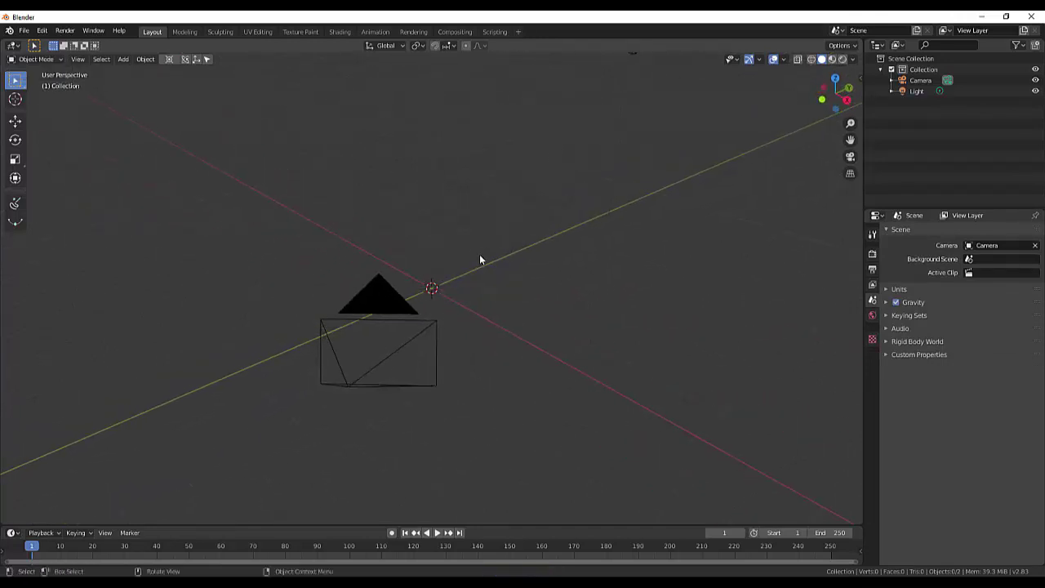
{"action": "left_click", "coordinate": [390, 308]}
{"action": "key", "text": "Delete"}
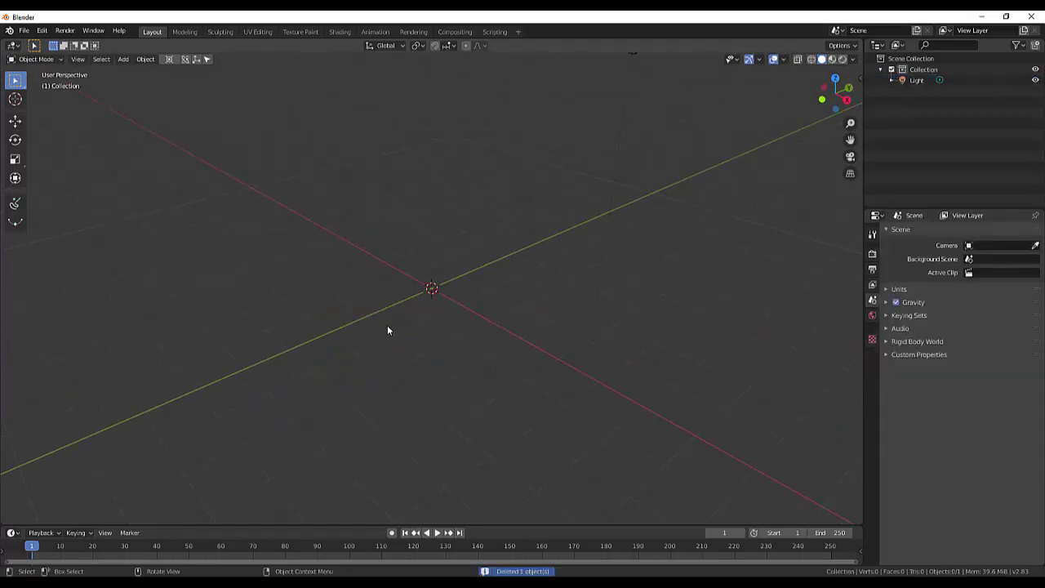
{"action": "key", "text": "a"}
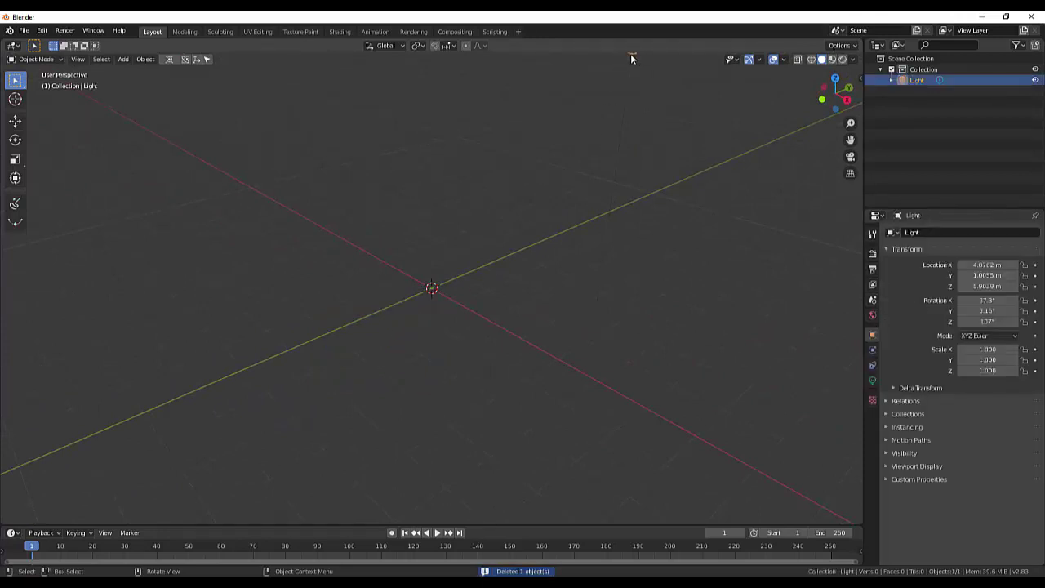
{"action": "key", "text": "Delete"}
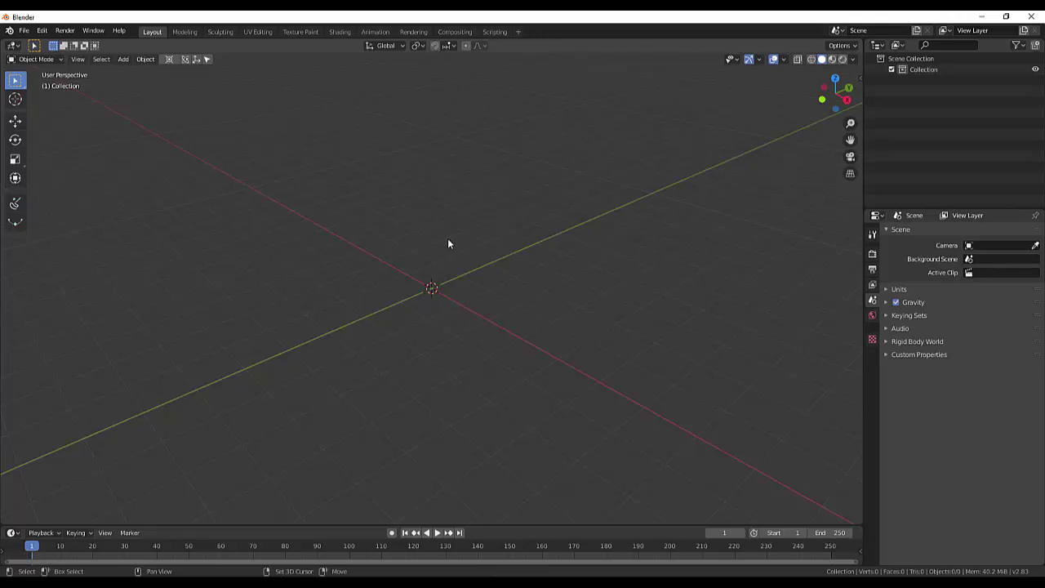
Add a cube mesh at the origin of the empty scene.
{"action": "key", "text": "shift+a"}
{"action": "mouse_move", "coordinate": [447, 238]}
{"action": "left_click", "coordinate": [488, 250]}
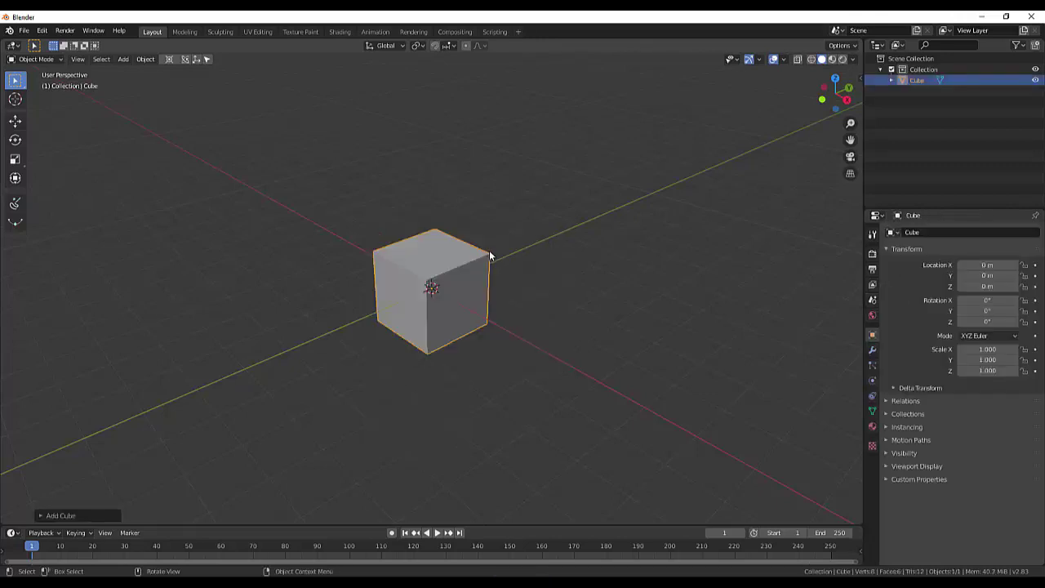
{"action": "middle_click_drag", "start_coordinate": [511, 252], "coordinate": [500, 272]}
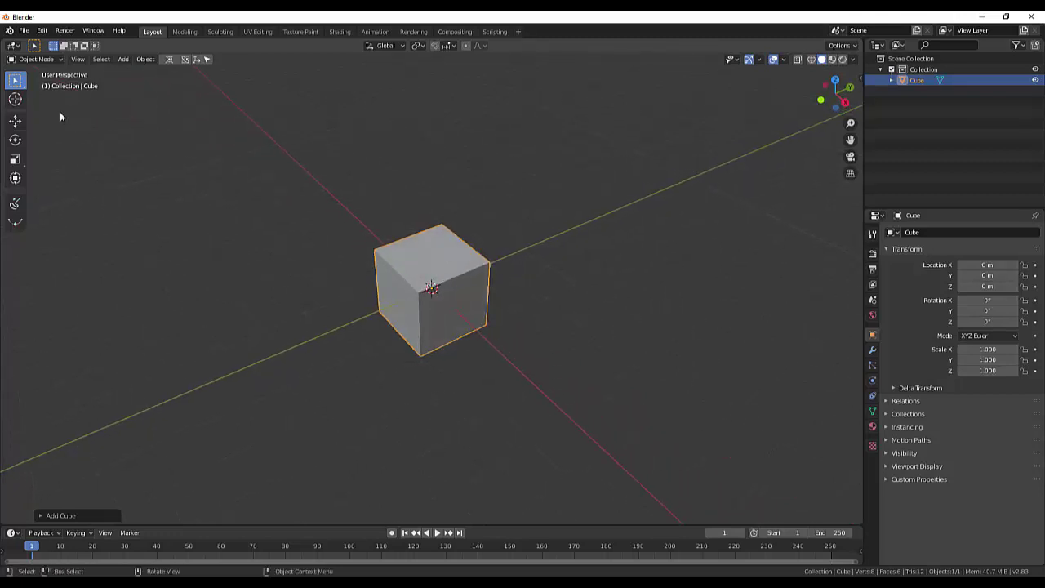
Switch the cube from Object Mode to Edit Mode.
{"action": "left_click", "coordinate": [79, 61]}
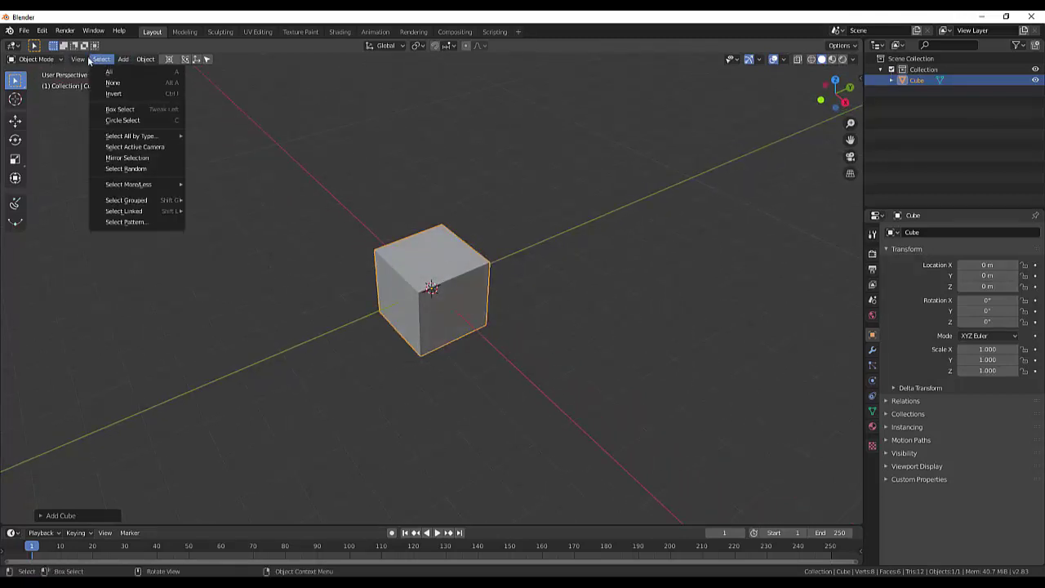
{"action": "left_click", "coordinate": [28, 72]}
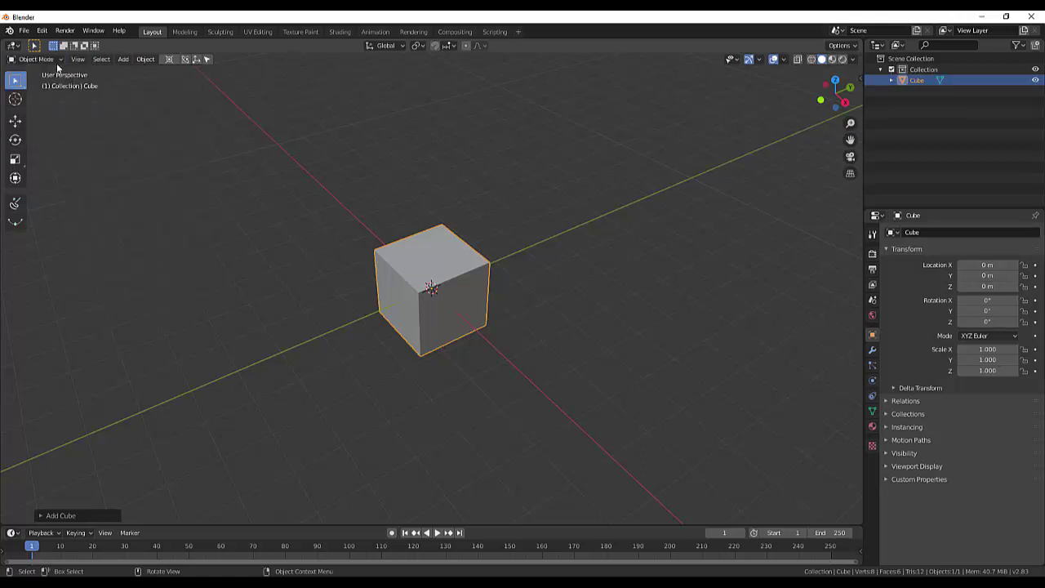
{"action": "left_click", "coordinate": [13, 61]}
{"action": "left_click", "coordinate": [28, 72]}
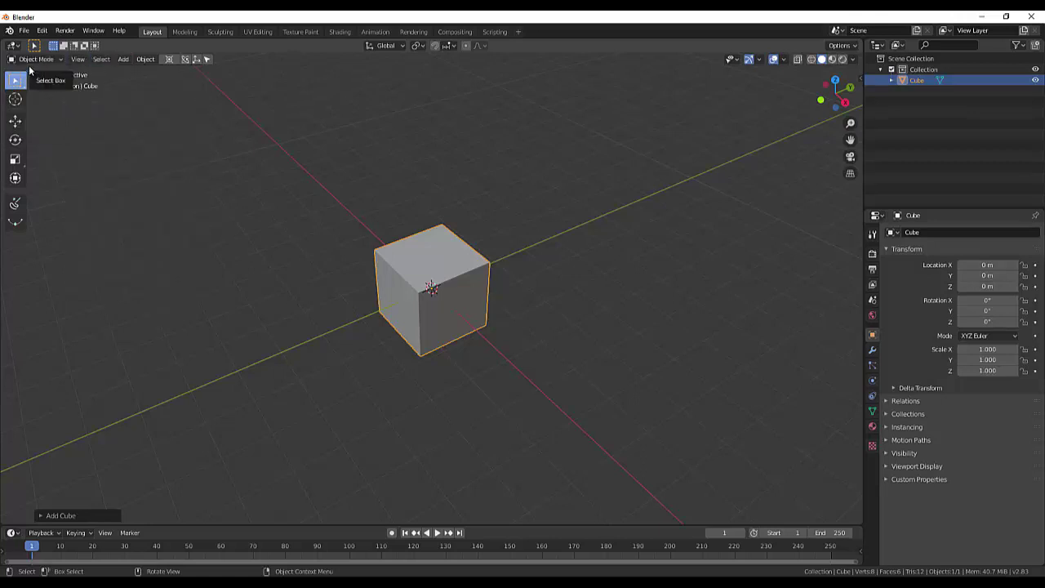
{"action": "left_click", "coordinate": [25, 59]}
{"action": "left_click", "coordinate": [33, 84]}
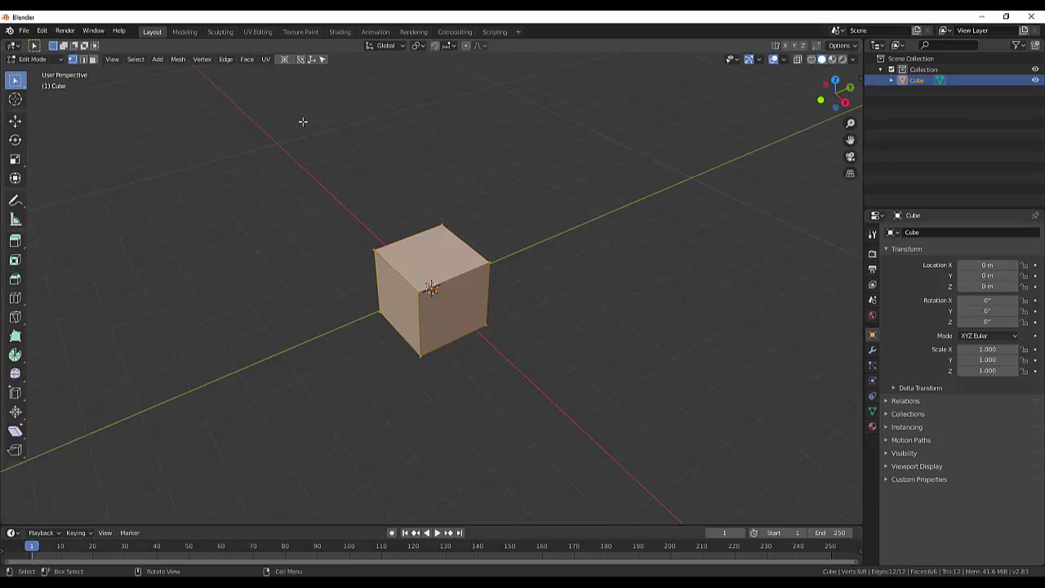
Select all of the cube's vertices and merge them into a single vertex with Collapse.
{"action": "right_click", "coordinate": [456, 253]}
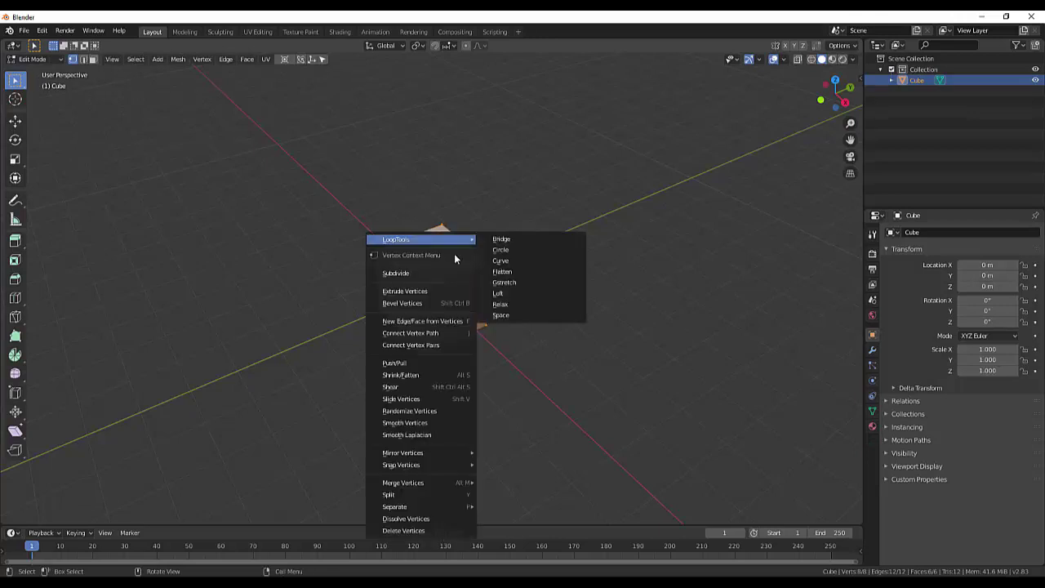
{"action": "left_click", "coordinate": [648, 218]}
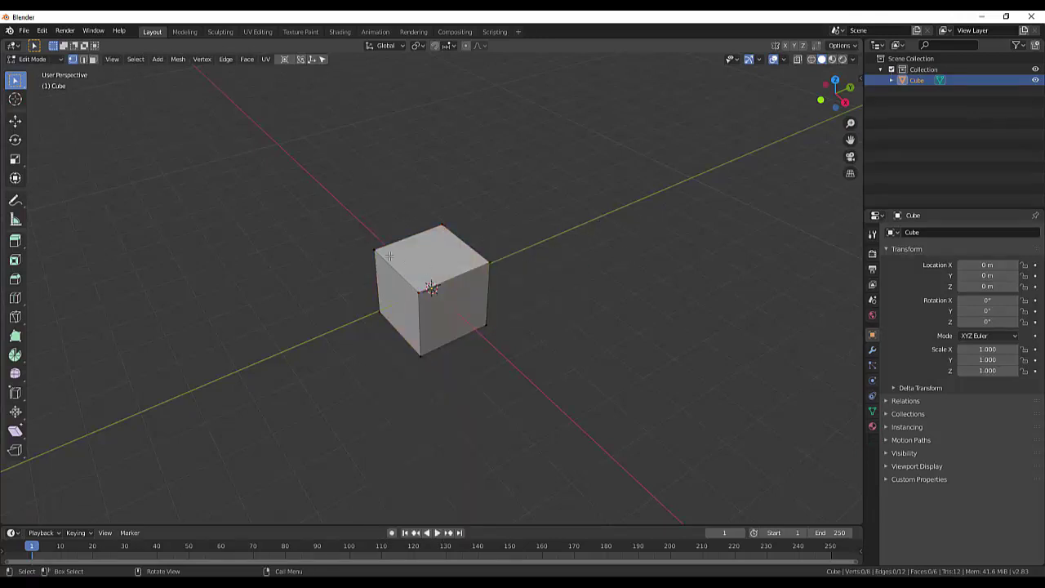
{"action": "key", "text": "a"}
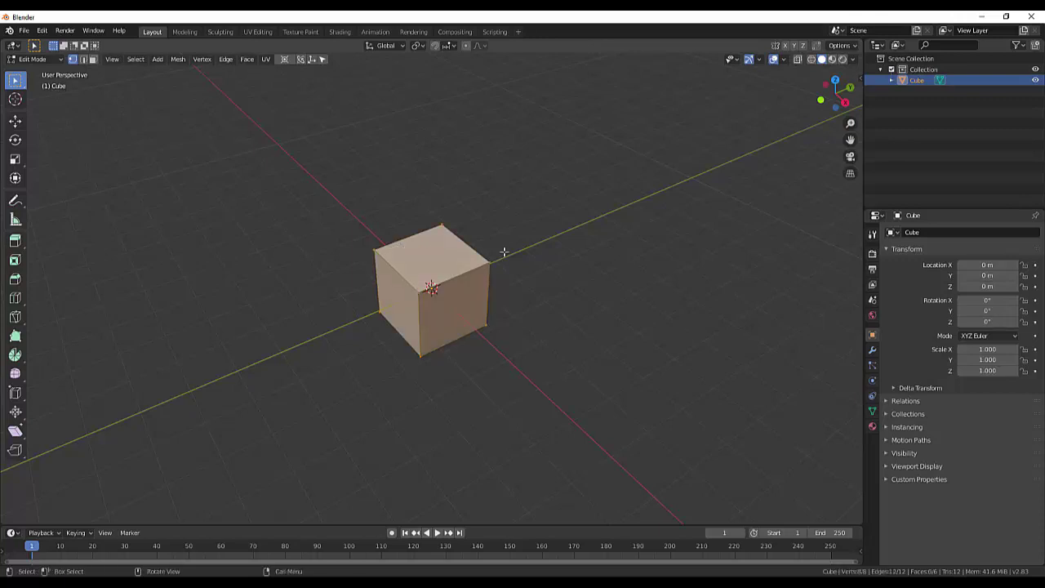
{"action": "key", "text": "m"}
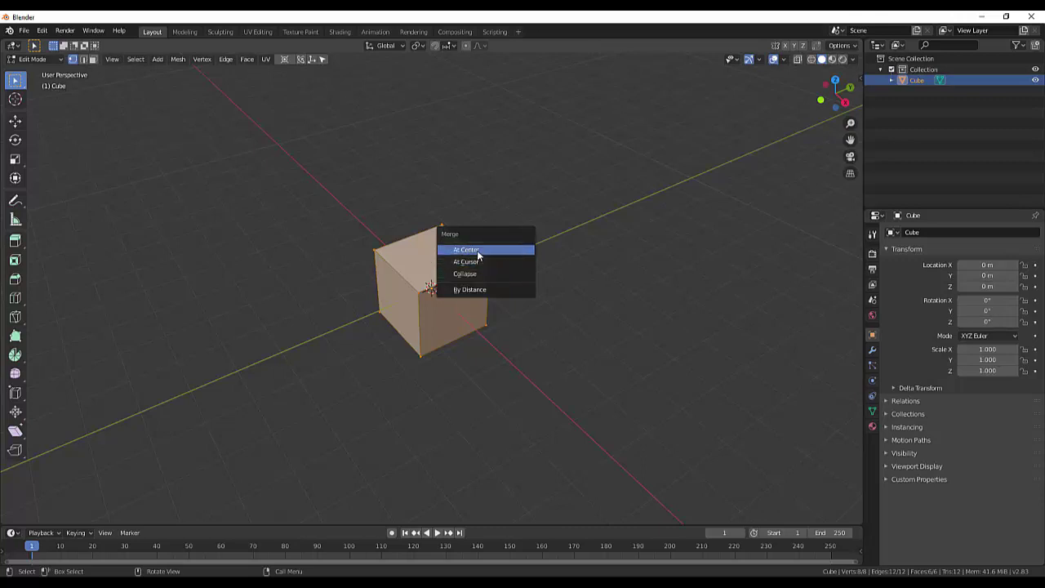
{"action": "left_click", "coordinate": [465, 276]}
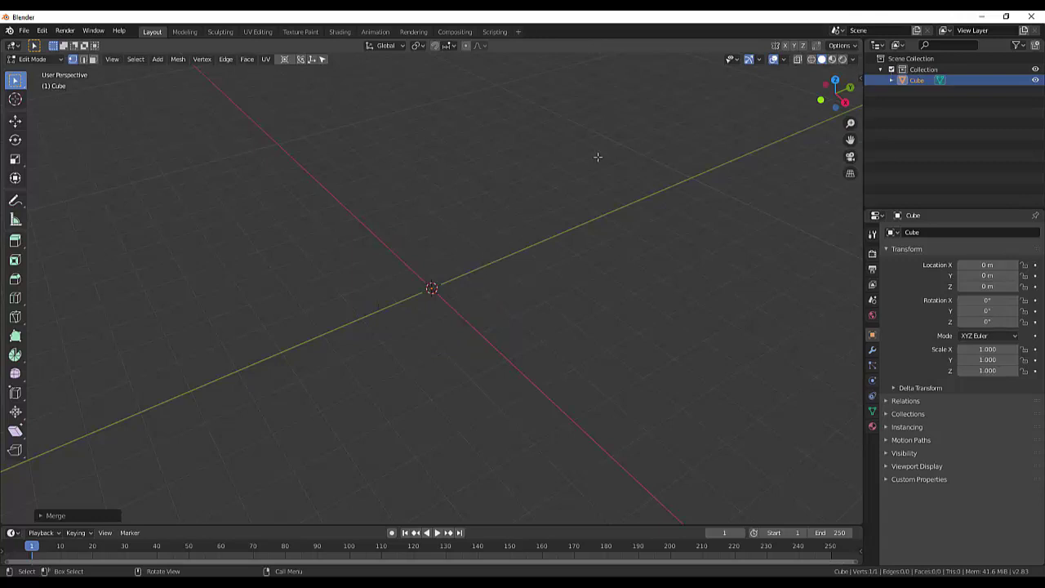
Extrude the single collapsed vertex 3331 m along the global Y axis.
{"action": "mouse_move", "coordinate": [490, 273]}
{"action": "middle_mouse_down"}
{"action": "mouse_move", "coordinate": [552, 299]}
{"action": "mouse_move", "coordinate": [483, 286]}
{"action": "middle_mouse_up"}
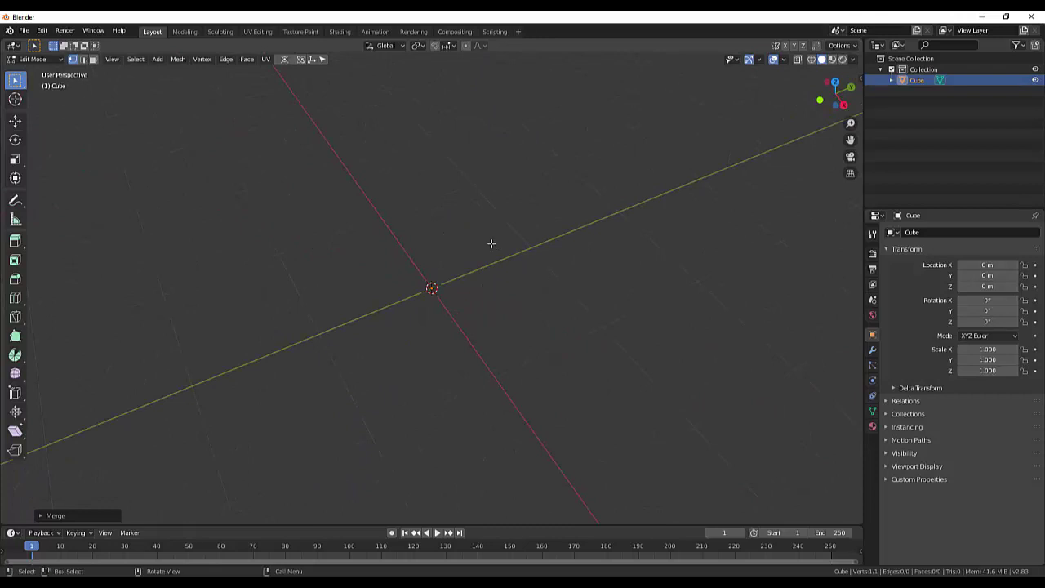
{"action": "key", "text": "g"}
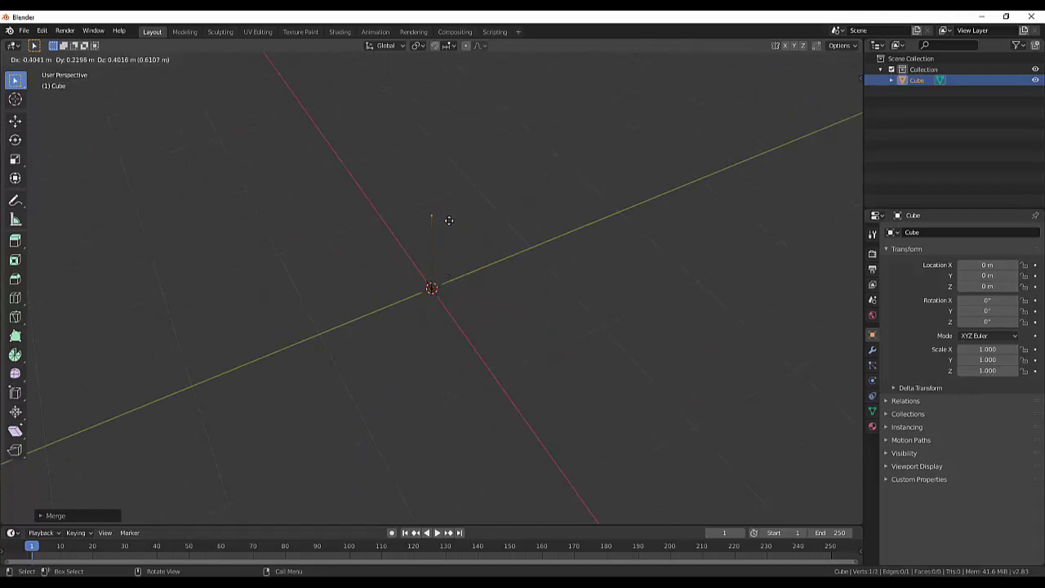
{"action": "key", "text": "3"}
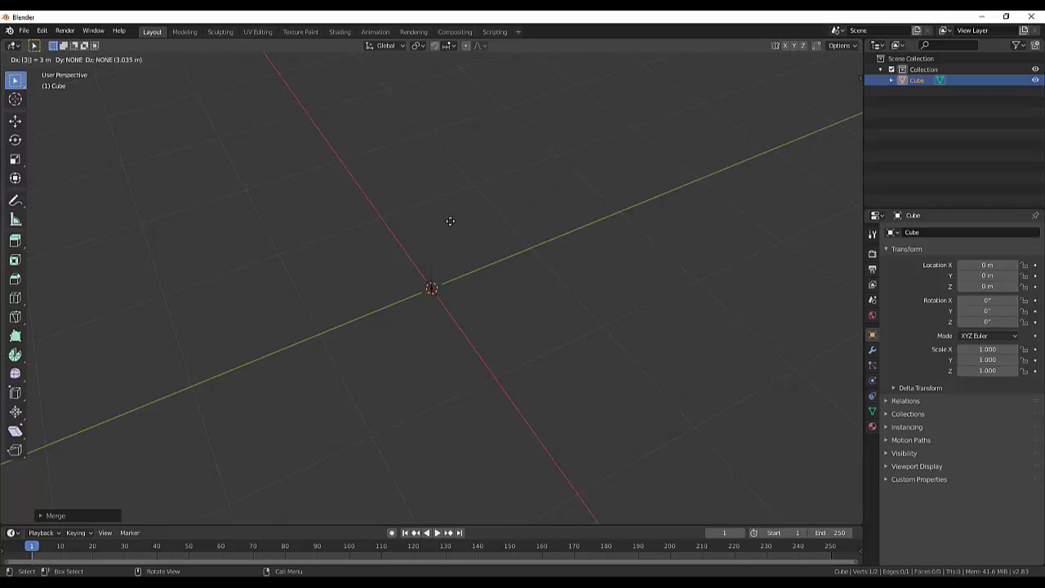
{"action": "key", "text": "3"}
{"action": "key", "text": "y"}
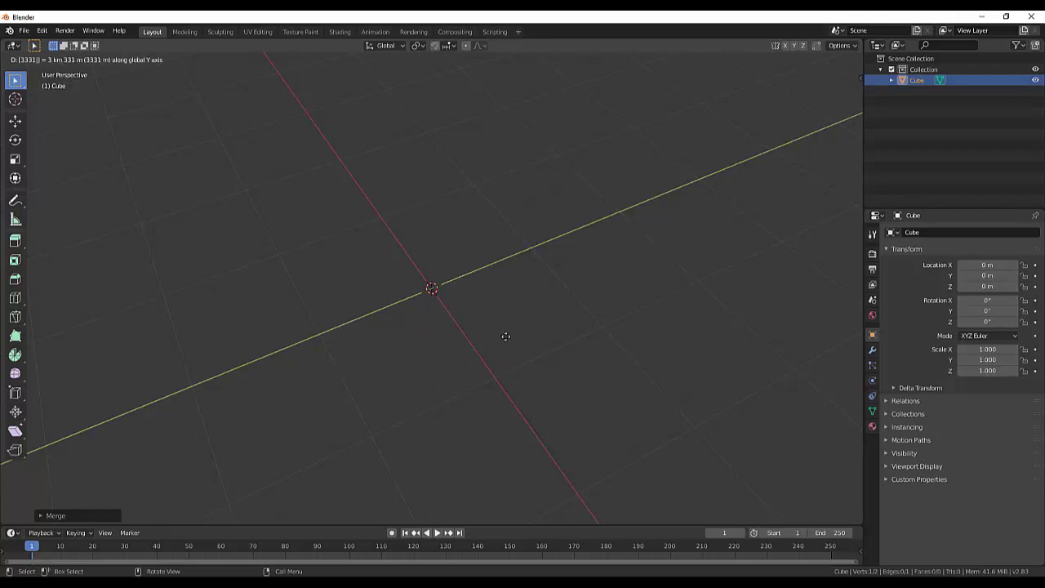
{"action": "key", "text": "Return"}
In the right orthographic view, extrude the origin vertex about 0.49 m upward as the first leg's edge.
{"action": "key", "text": "KP_3"}
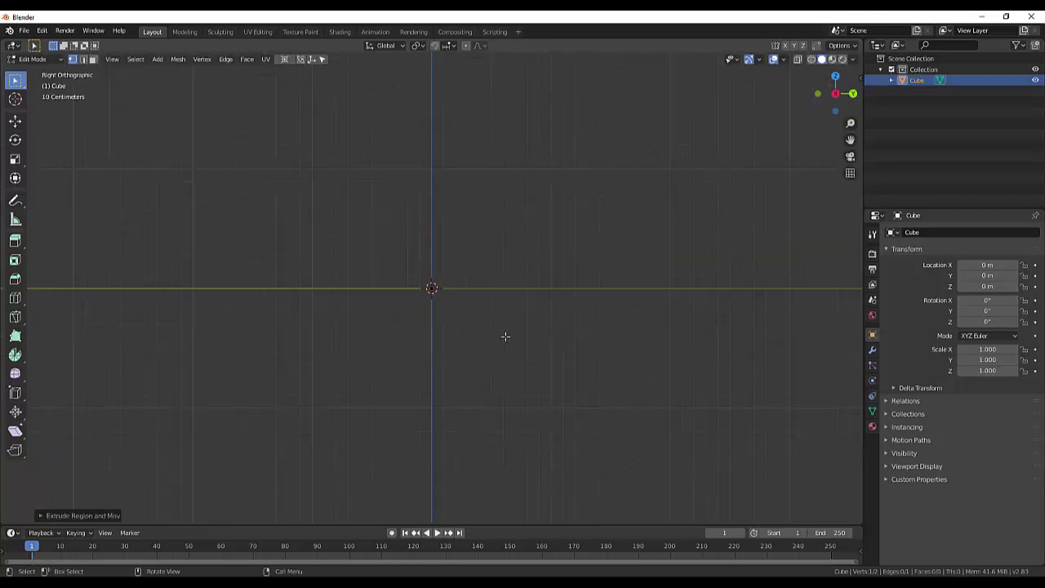
{"action": "left_click", "coordinate": [432, 287]}
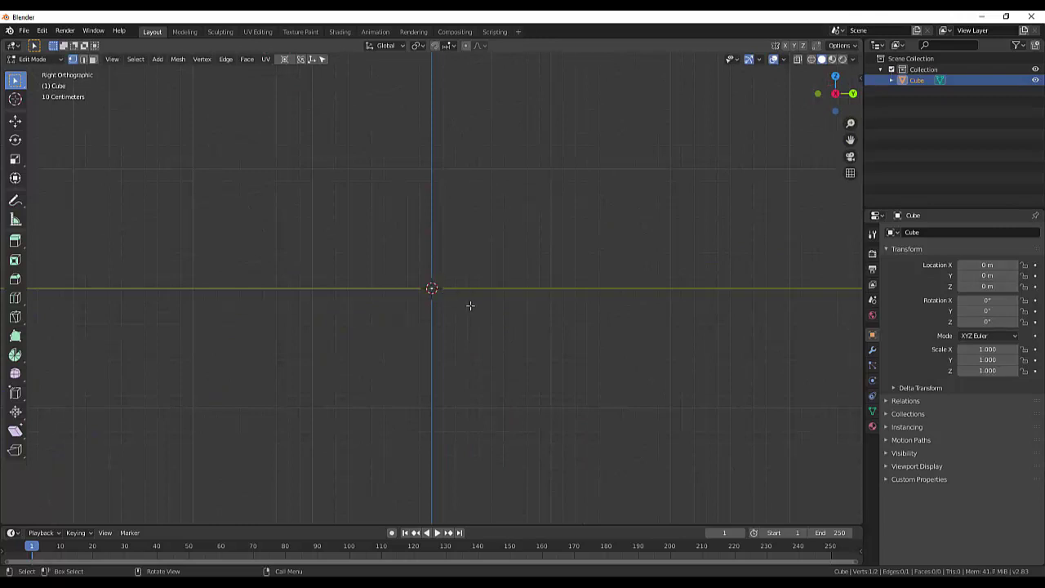
{"action": "key", "text": "r"}
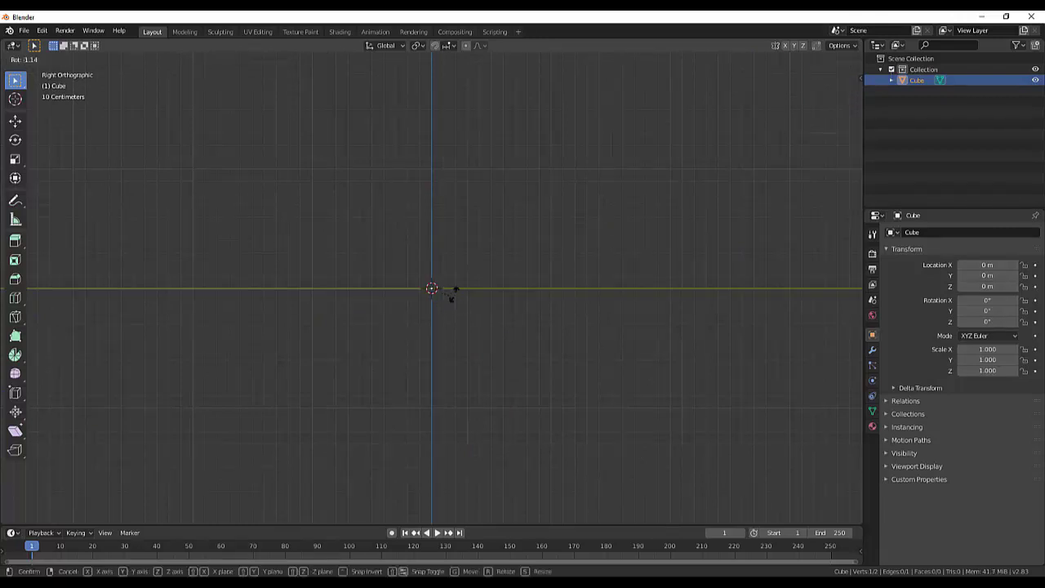
{"action": "left_click", "coordinate": [433, 249]}
{"action": "key", "text": "e"}
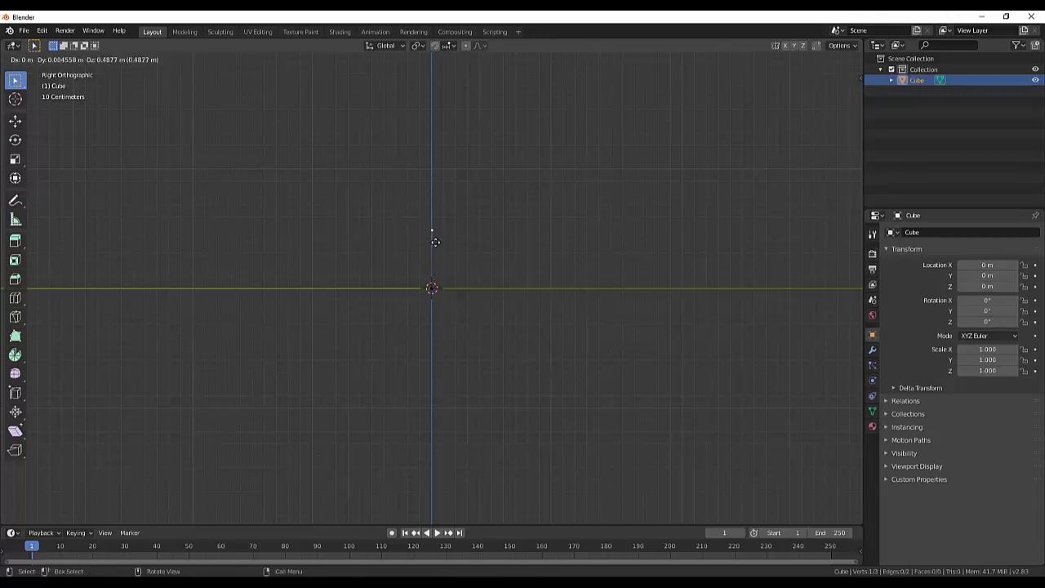
{"action": "left_click", "coordinate": [435, 243]}
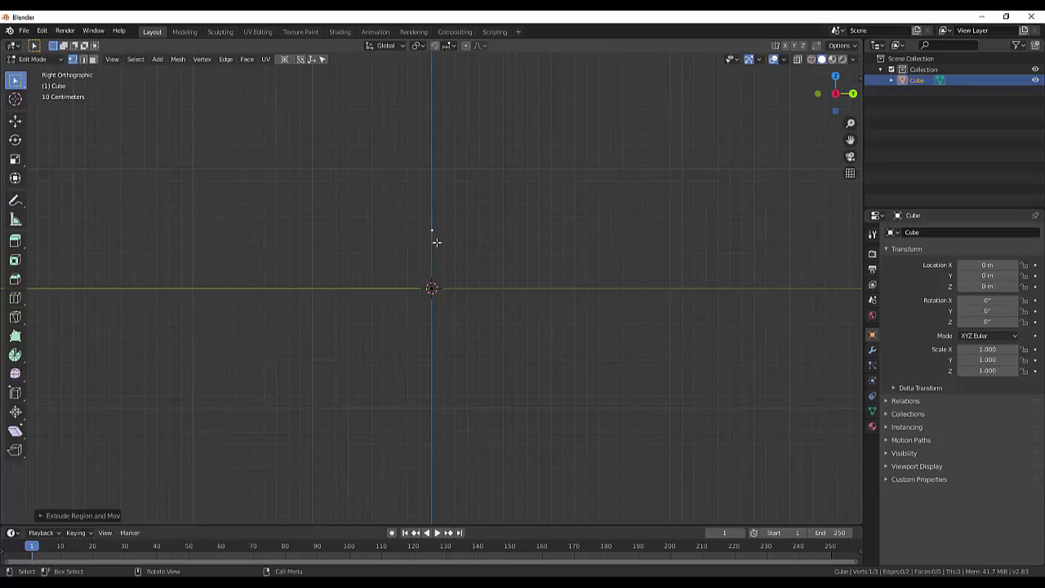
Extrude a diagonal hip edge up toward +Y from the leg's upper vertex, and extrude a vertical torso edge above it.
{"action": "key", "text": "e"}
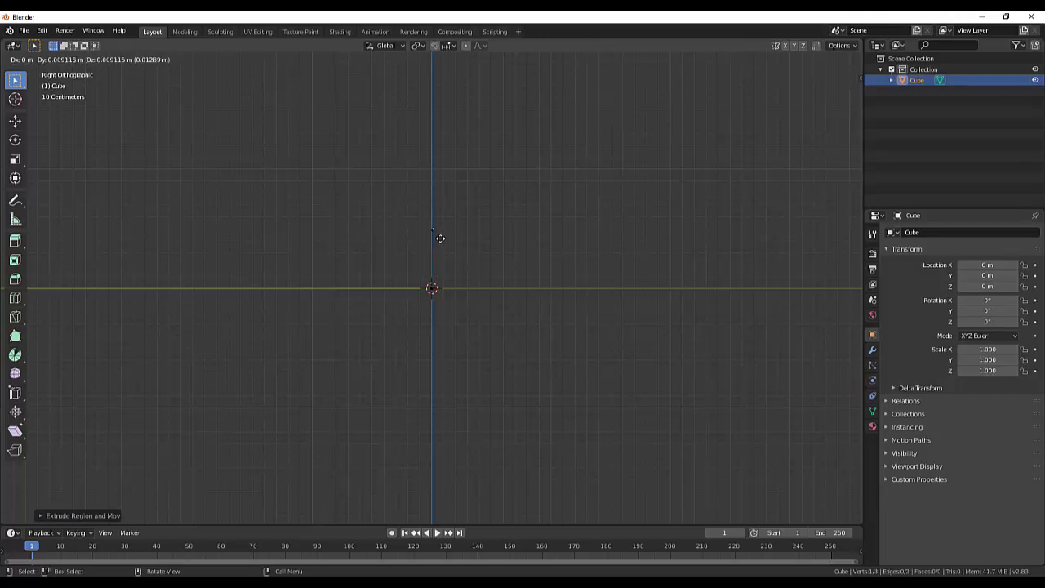
{"action": "left_click", "coordinate": [475, 214]}
{"action": "key", "text": "e"}
{"action": "left_click", "coordinate": [475, 150]}
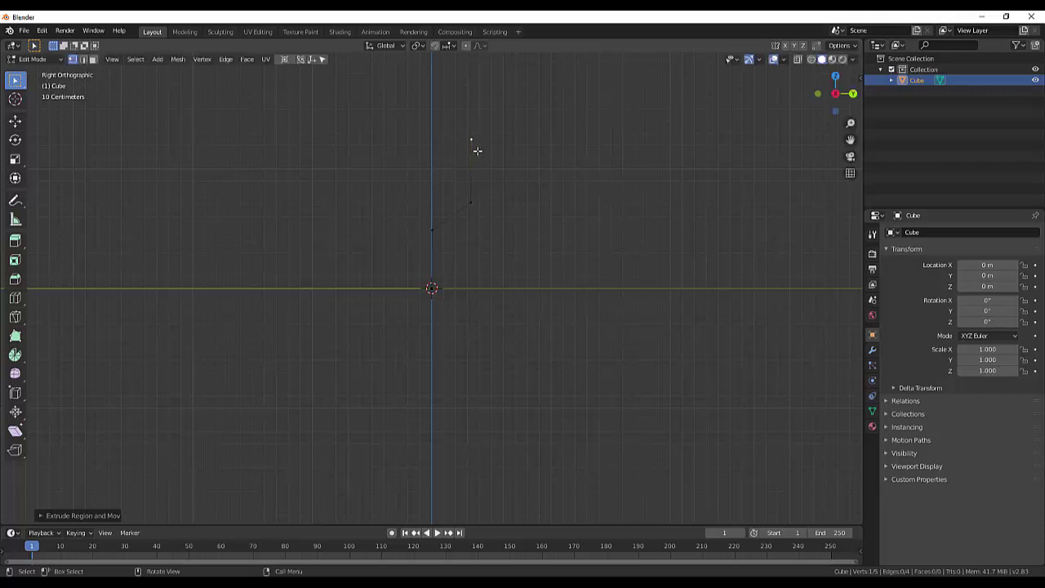
Extrude a sloping shoulder edge about 0.40 m toward -Y from the torso's top vertex, and extrude an arm edge downward.
{"action": "key", "text": "e"}
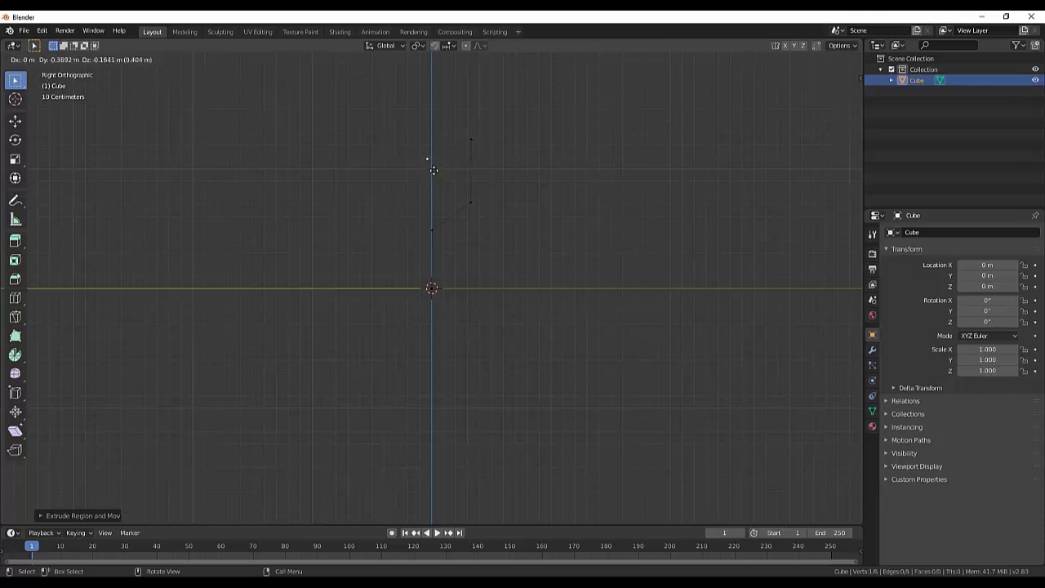
{"action": "left_click", "coordinate": [430, 177]}
{"action": "key", "text": "e"}
{"action": "left_click", "coordinate": [427, 199]}
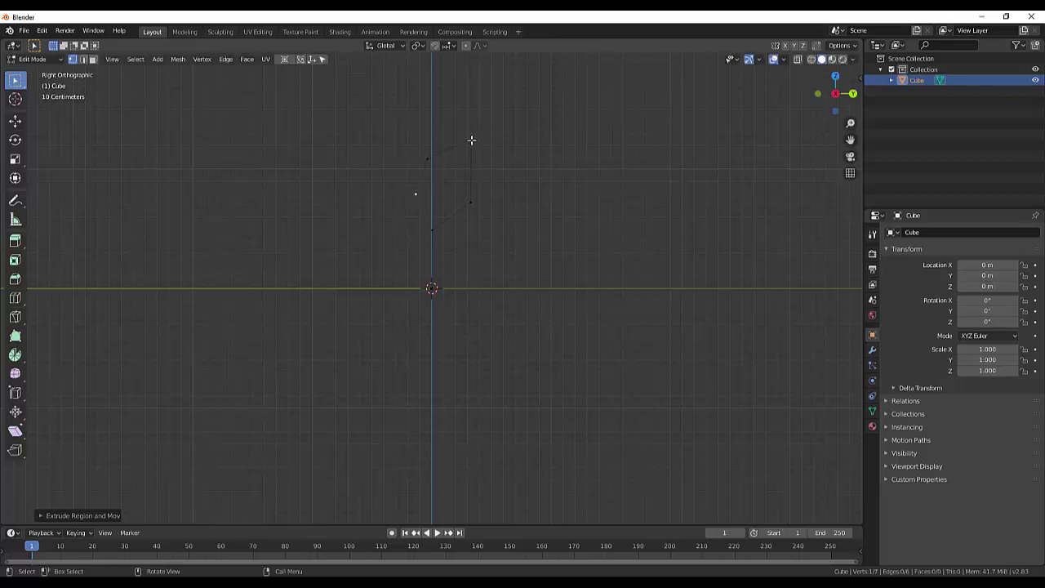
Extrude a matching shoulder edge and a downward arm edge on the +Y side from the torso's top vertex.
{"action": "left_click", "coordinate": [471, 141]}
{"action": "key", "text": "e"}
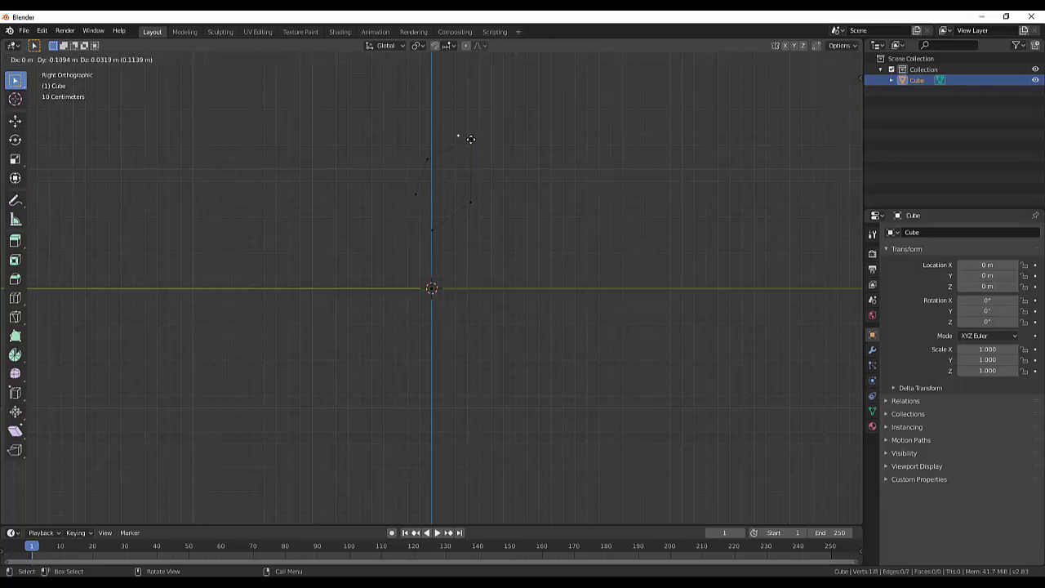
{"action": "left_click", "coordinate": [524, 159]}
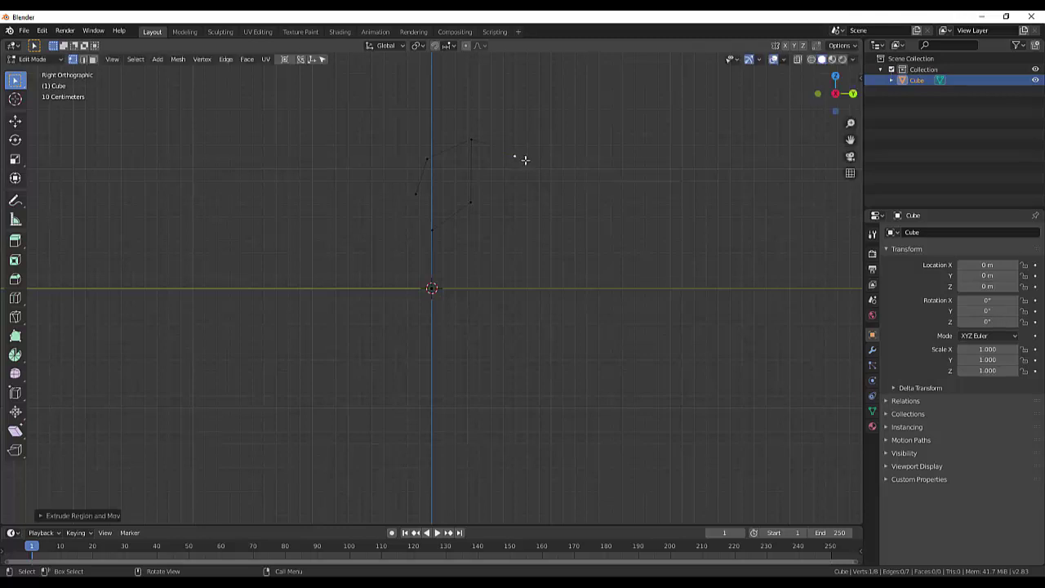
{"action": "key", "text": "e"}
{"action": "left_click", "coordinate": [535, 200]}
{"action": "key", "text": "e"}
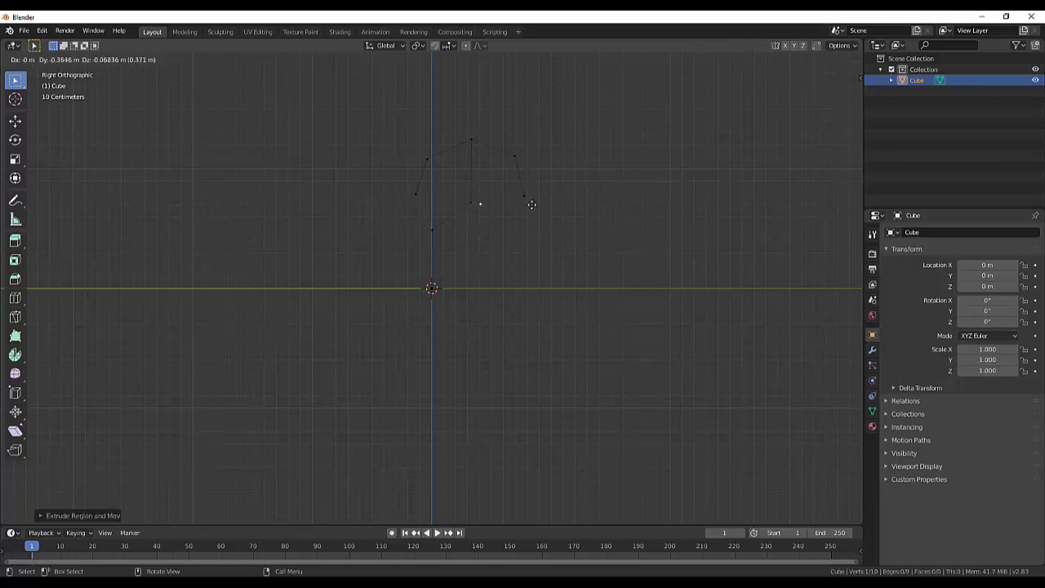
{"action": "left_click", "coordinate": [543, 194]}
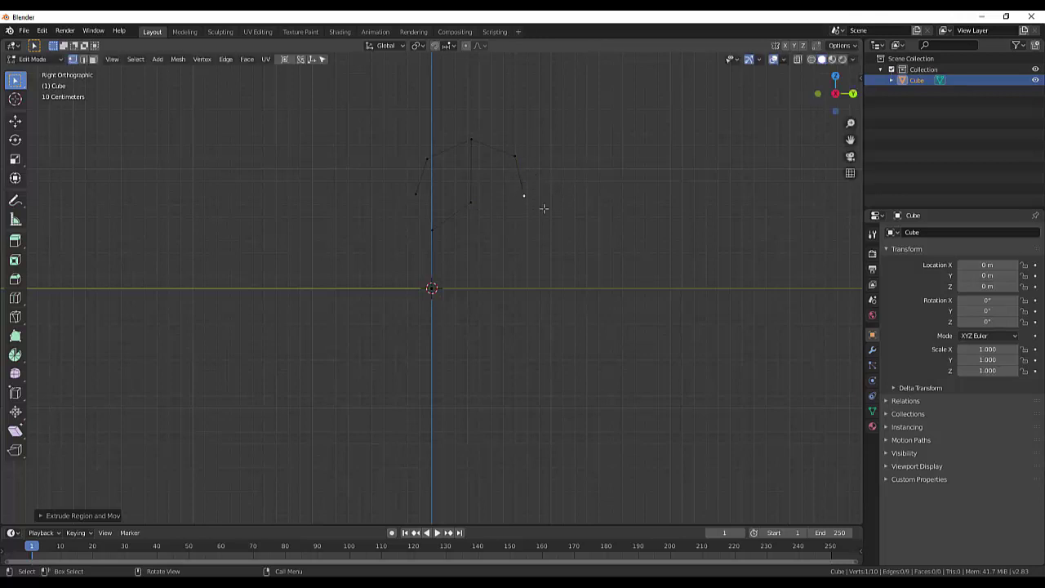
Extrude the second hip edge about 0.43 m toward +Y from the torso's lower vertex, and extrude a leg edge about 0.48 m down.
{"action": "left_click", "coordinate": [474, 204]}
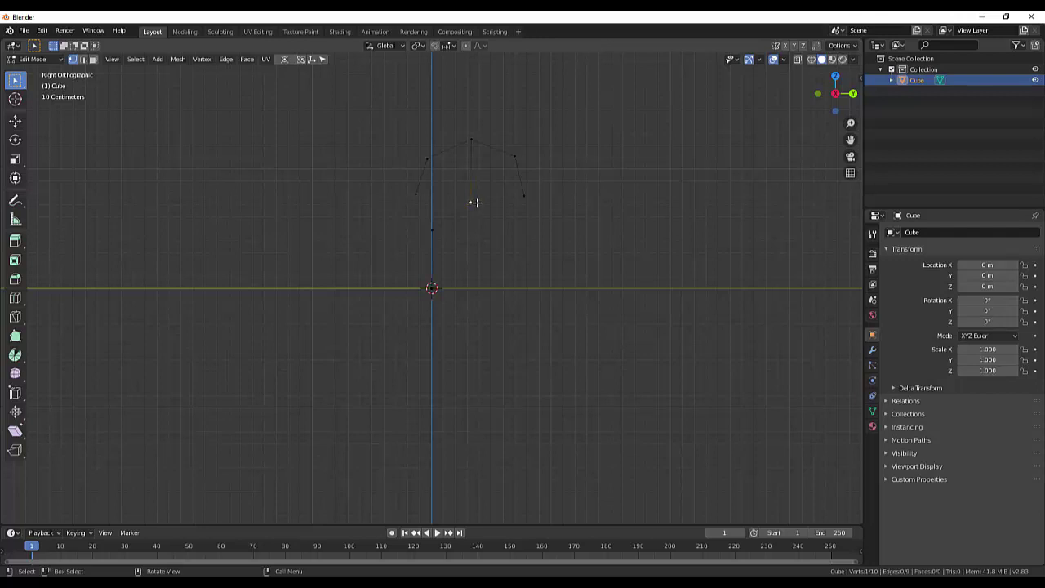
{"action": "key", "text": "g"}
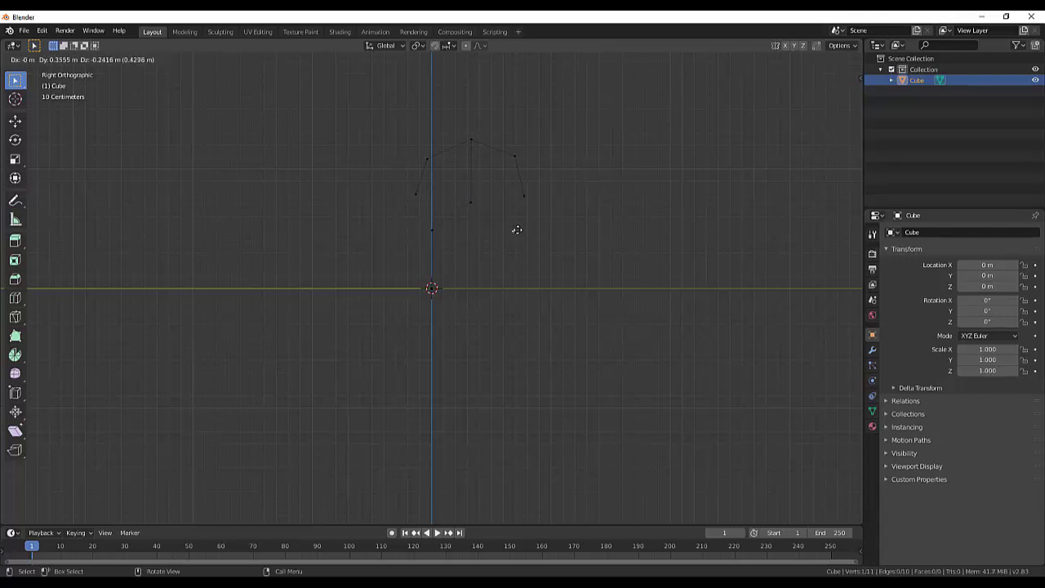
{"action": "left_click", "coordinate": [520, 232]}
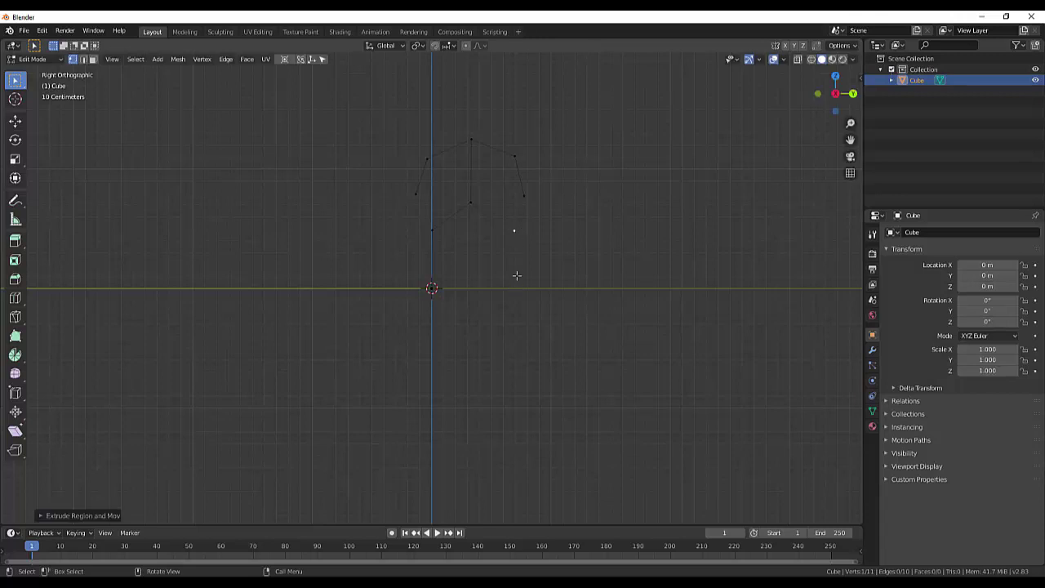
{"action": "left_click", "coordinate": [515, 259]}
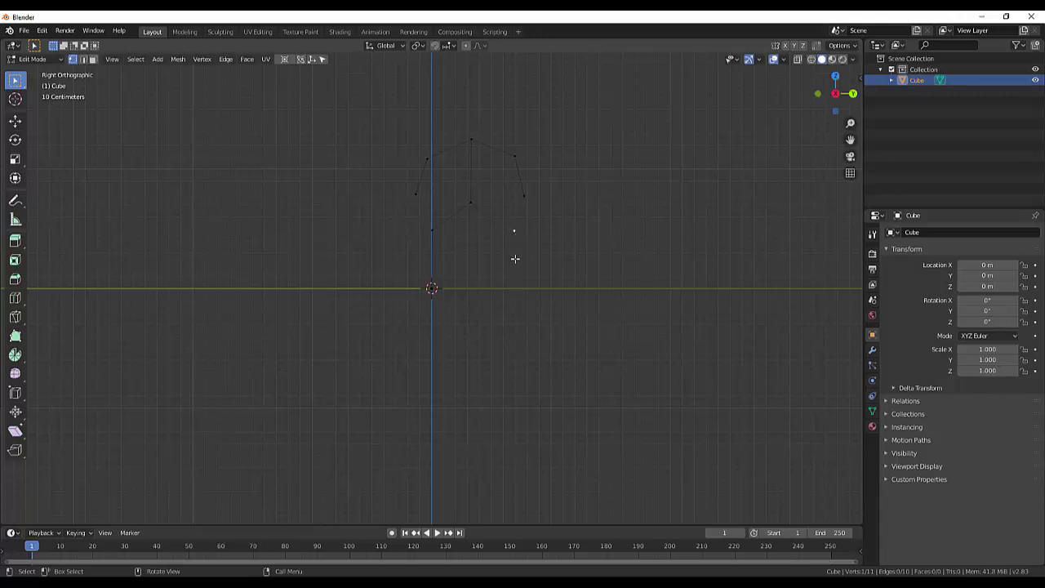
{"action": "key", "text": "e"}
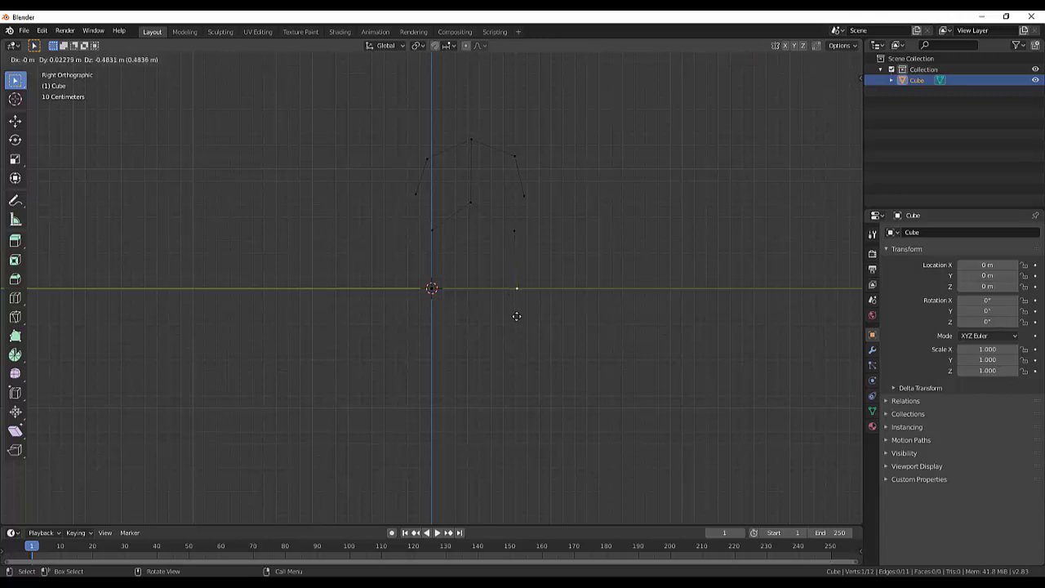
{"action": "left_click", "coordinate": [515, 315]}
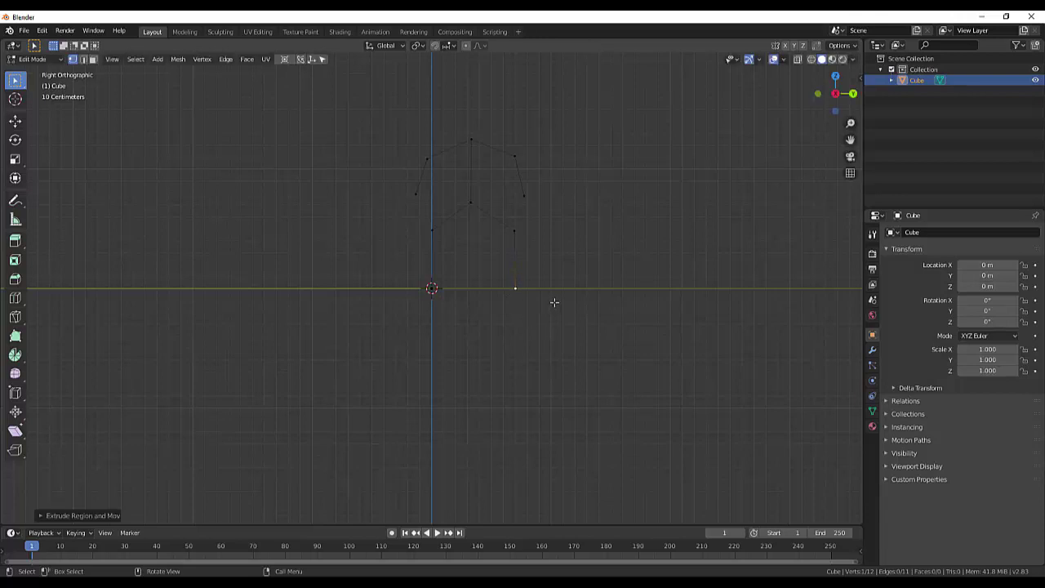
{"action": "left_click", "coordinate": [516, 288]}
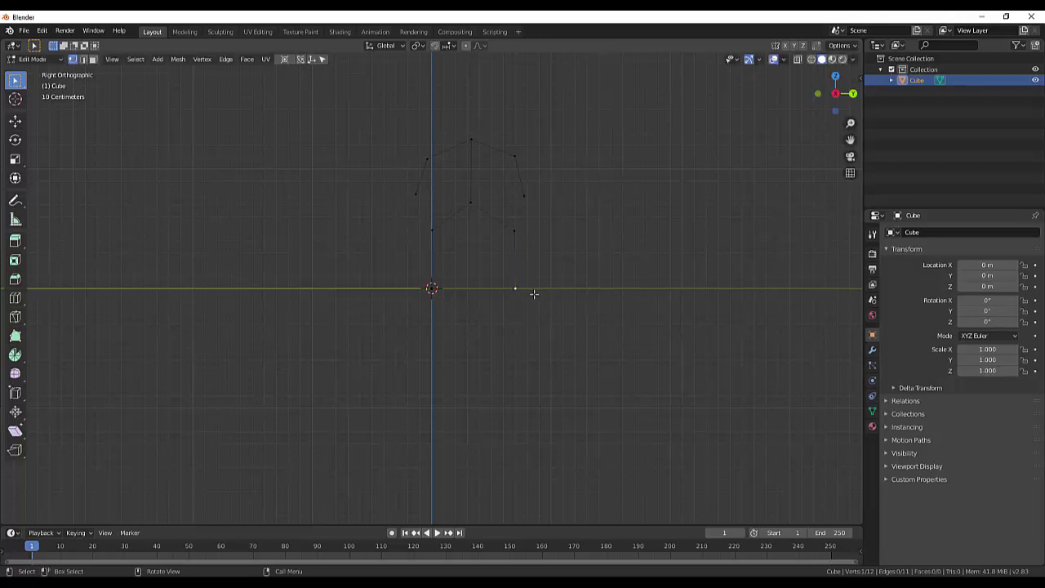
Try twice to extrude a neck edge from the torso's top vertex, undoing each attempt.
{"action": "key", "text": "e"}
{"action": "left_click", "coordinate": [472, 139]}
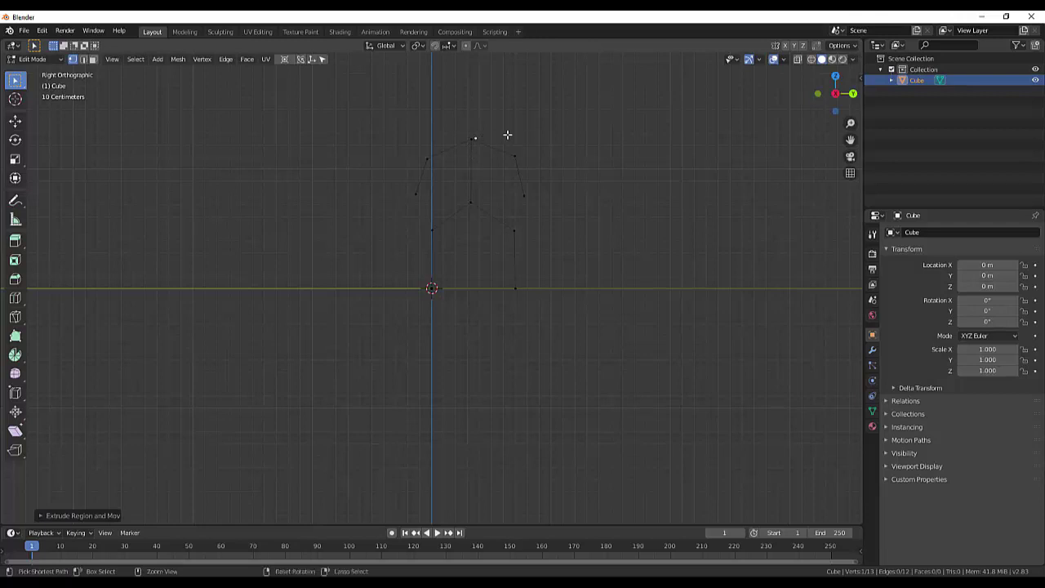
{"action": "key", "text": "ctrl+z"}
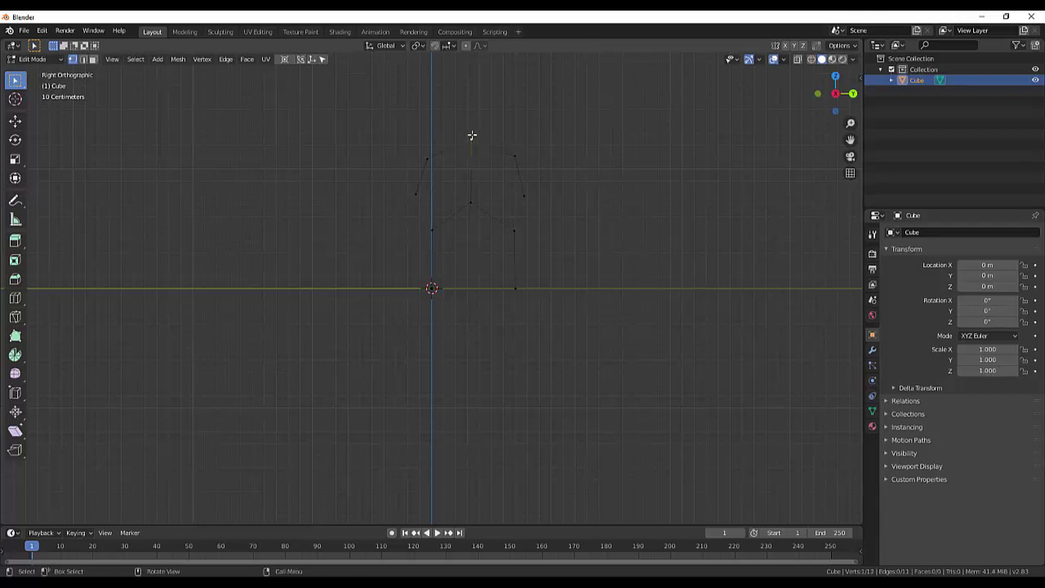
{"action": "key", "text": "e"}
{"action": "left_click", "coordinate": [472, 140]}
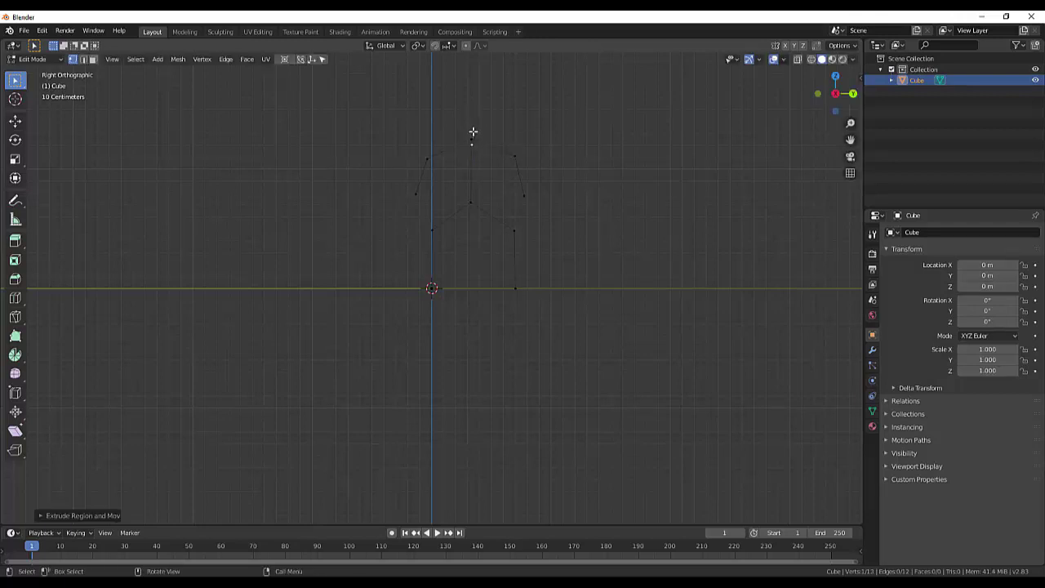
{"action": "scroll", "coordinate": [477, 138], "scroll_direction": "up", "scroll_amount": 3}
{"action": "middle_click_drag", "start_coordinate": [481, 139], "coordinate": [444, 366], "text": "shift"}
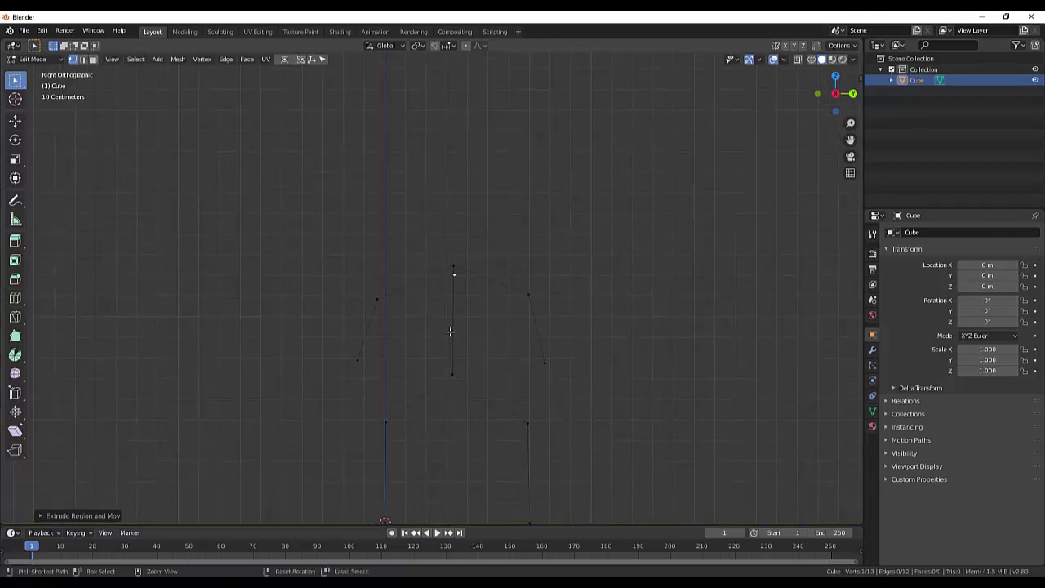
{"action": "key", "text": "ctrl+z"}
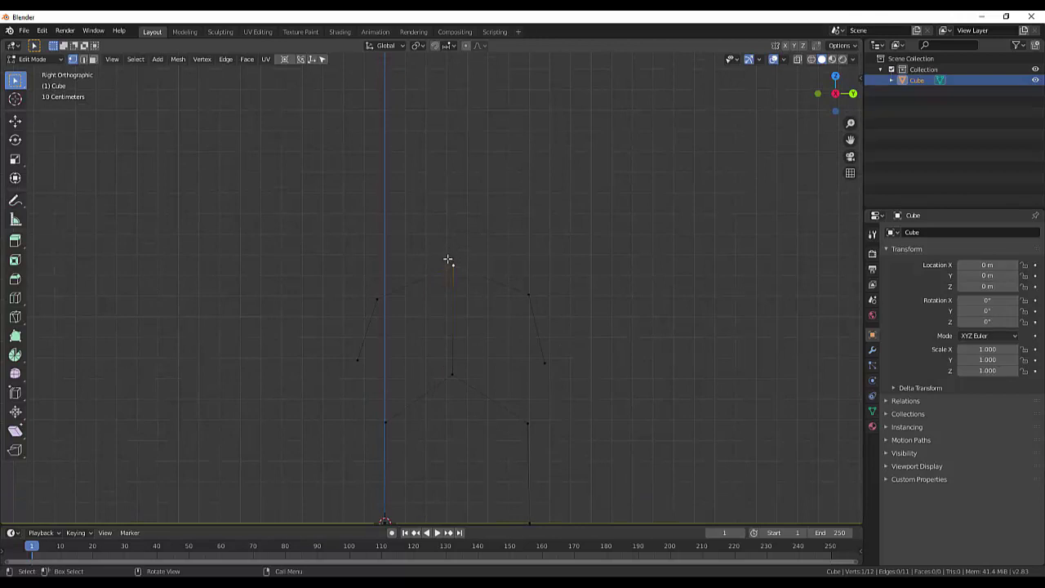
Extrude a short neck edge about 0.1 m up from the torso's top vertex, and extrude a head edge about 0.31 m above it.
{"action": "key", "text": "e"}
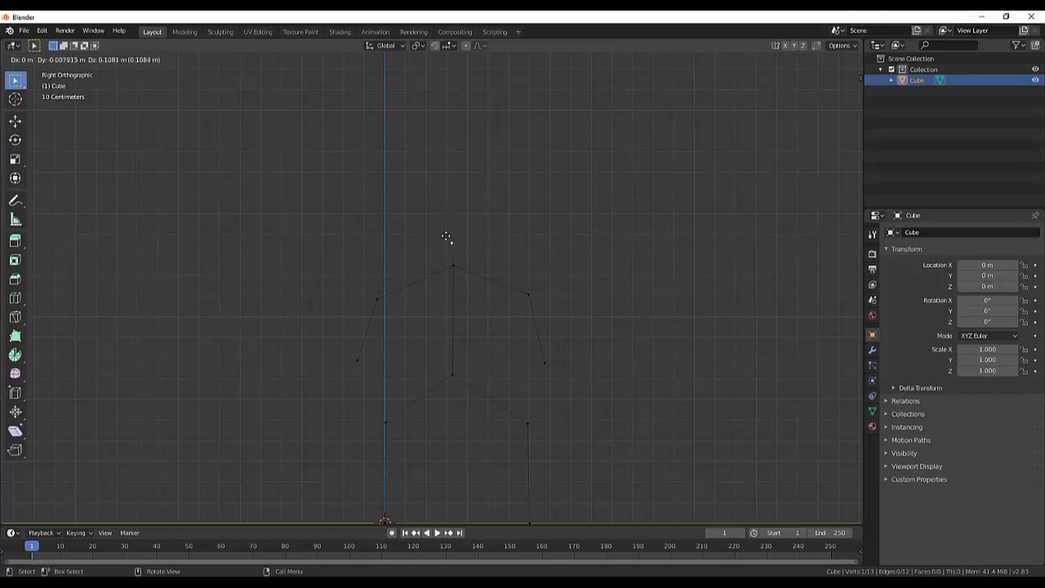
{"action": "left_click", "coordinate": [448, 235]}
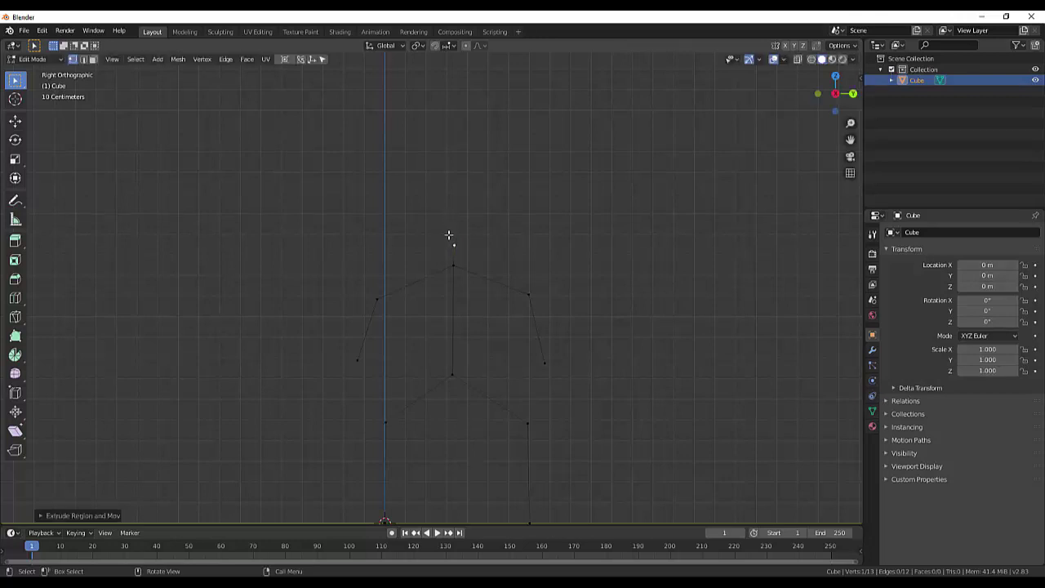
{"action": "key", "text": "e"}
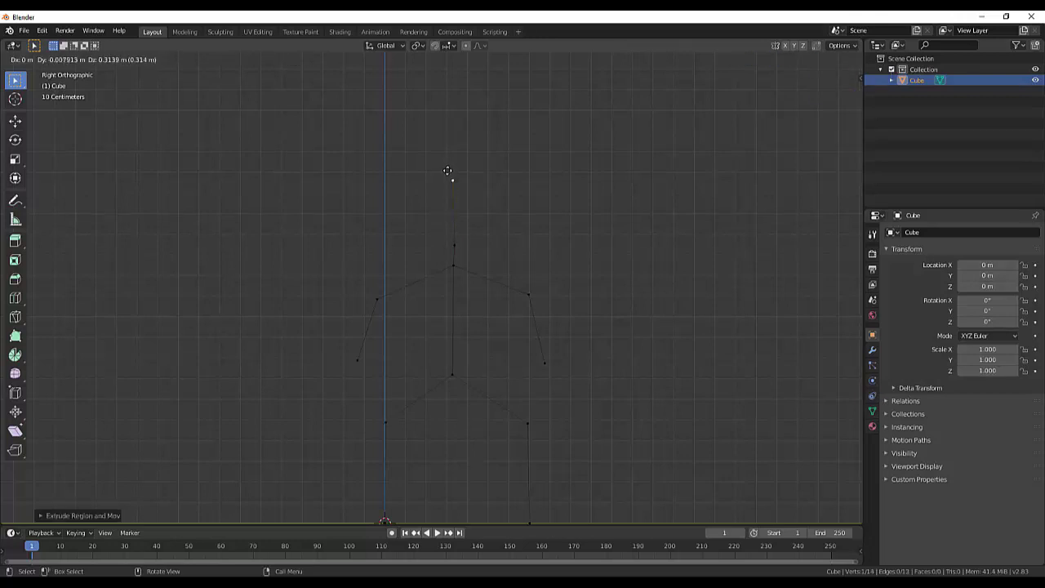
{"action": "left_click", "coordinate": [447, 171]}
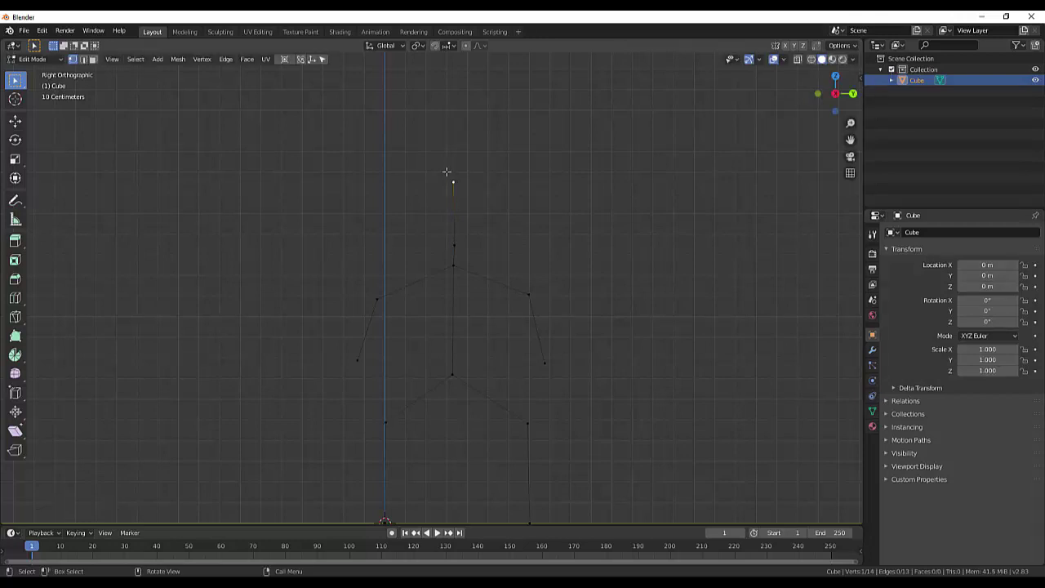
Move both vertical leg edges of the stick figure inward, closer to the torso.
{"action": "scroll", "coordinate": [677, 253], "scroll_direction": "down", "scroll_amount": 3}
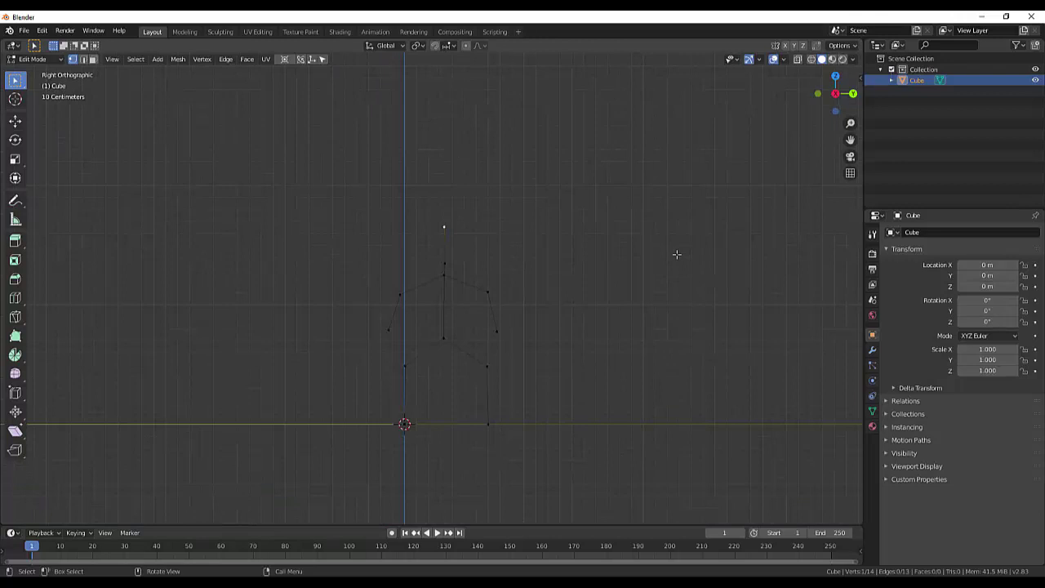
{"action": "left_click", "coordinate": [620, 300]}
{"action": "left_click_drag", "start_coordinate": [479, 354], "coordinate": [529, 437]}
{"action": "key", "text": "g"}
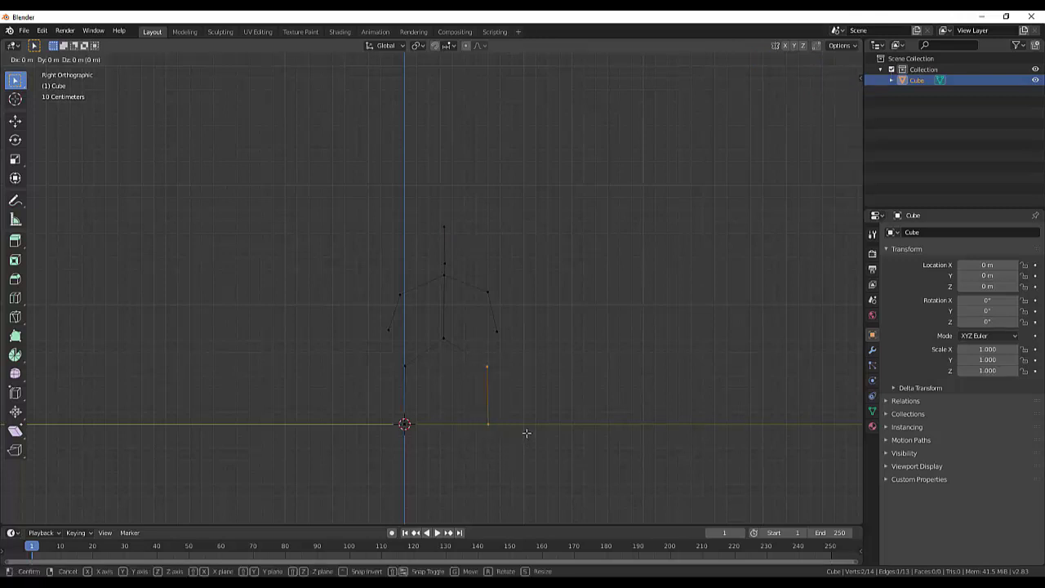
{"action": "left_click", "coordinate": [506, 431]}
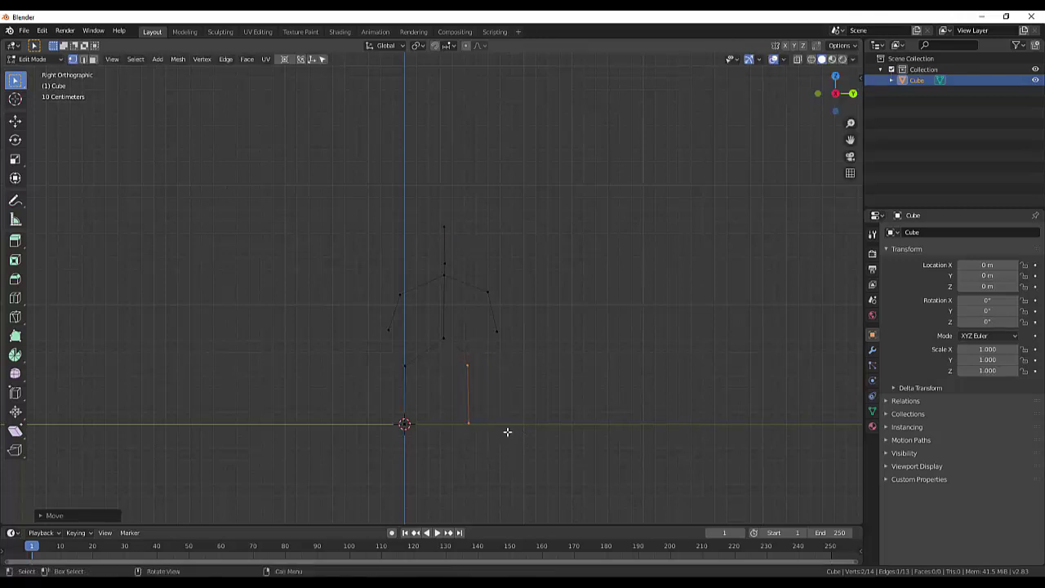
{"action": "left_click_drag", "start_coordinate": [396, 352], "coordinate": [411, 439]}
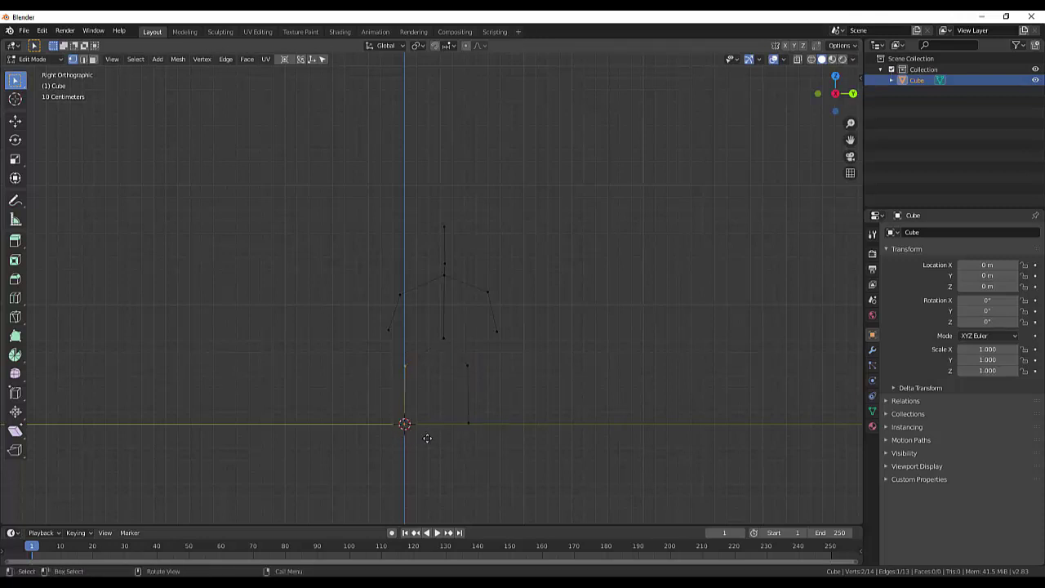
{"action": "key", "text": "g"}
{"action": "left_click", "coordinate": [444, 437]}
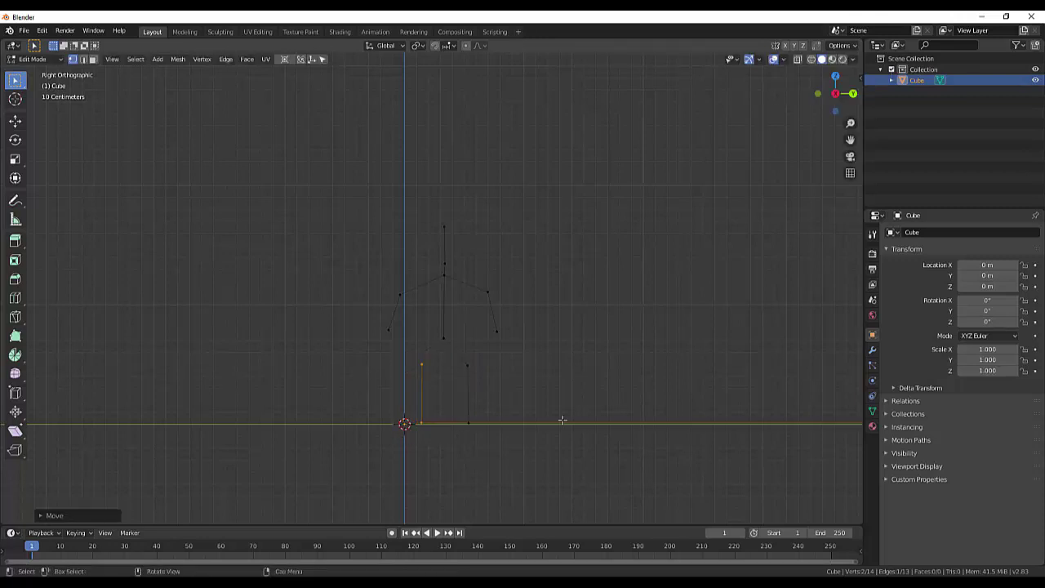
{"action": "left_click", "coordinate": [660, 397]}
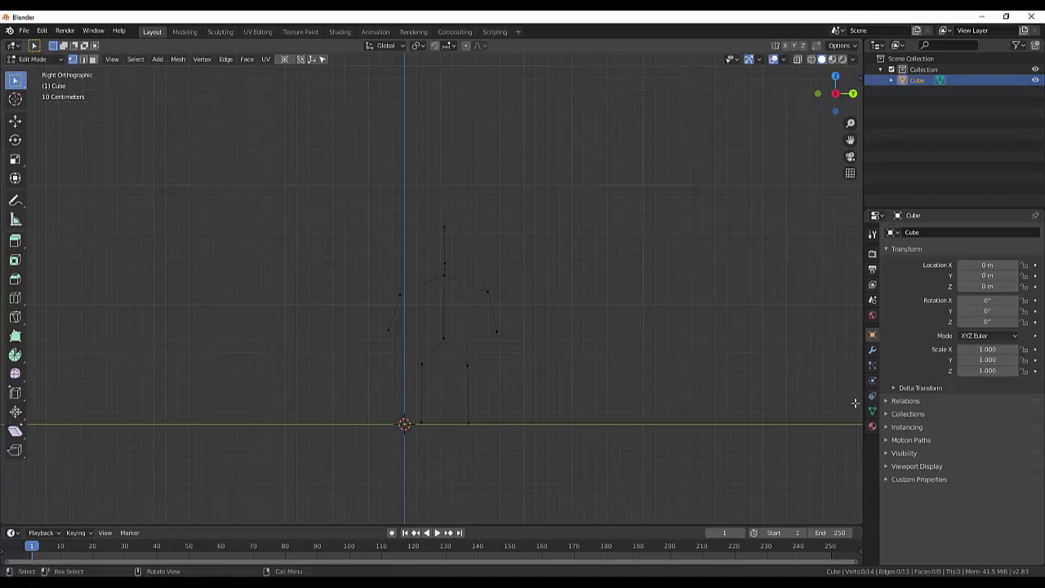
Add a Solidify modifier to the stick-figure mesh and inspect its edges up close.
{"action": "left_click_drag", "start_coordinate": [358, 204], "coordinate": [696, 423]}
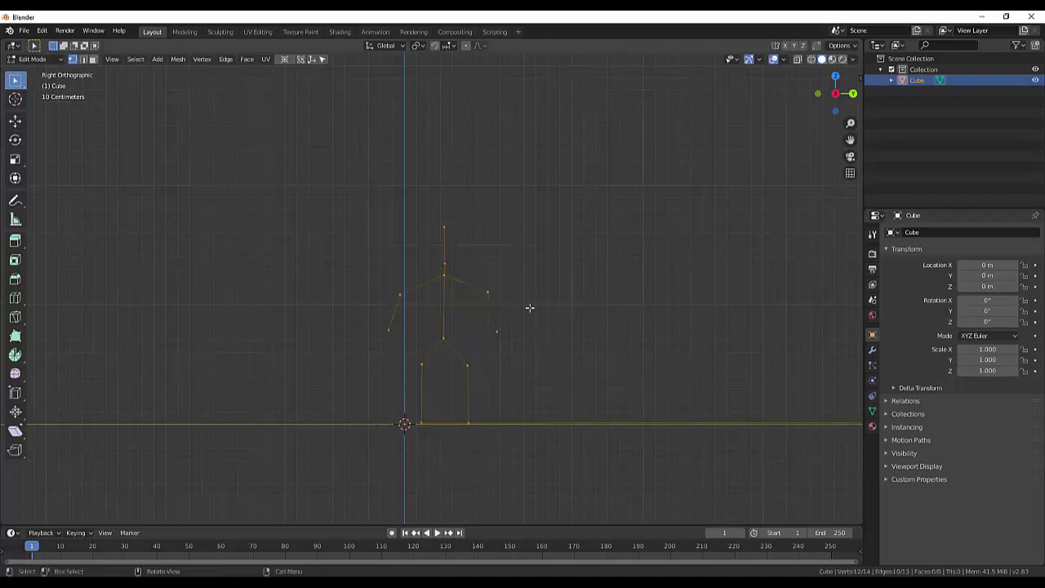
{"action": "left_click", "coordinate": [872, 349]}
{"action": "left_click", "coordinate": [912, 233]}
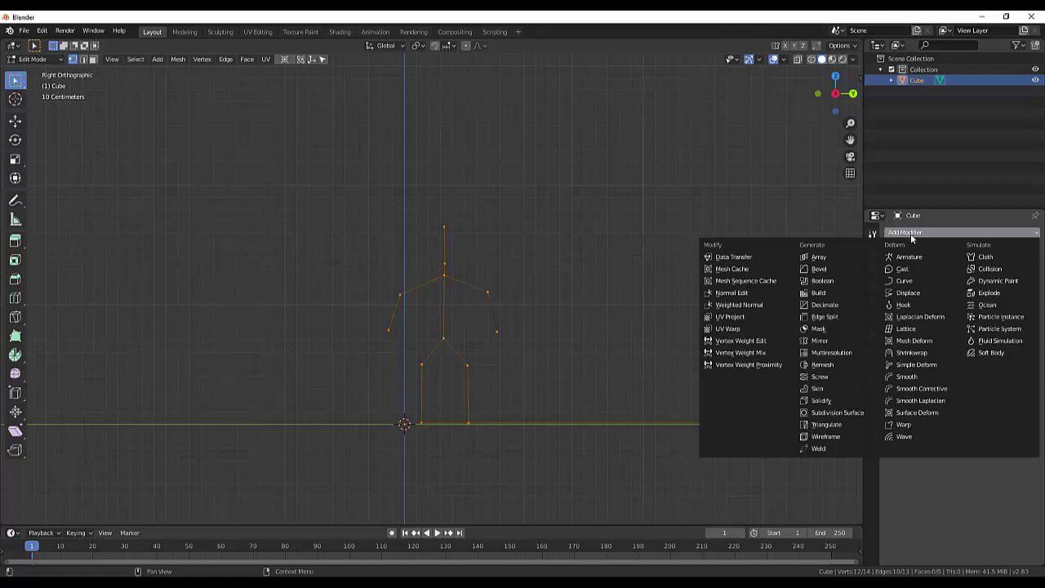
{"action": "left_click", "coordinate": [816, 402]}
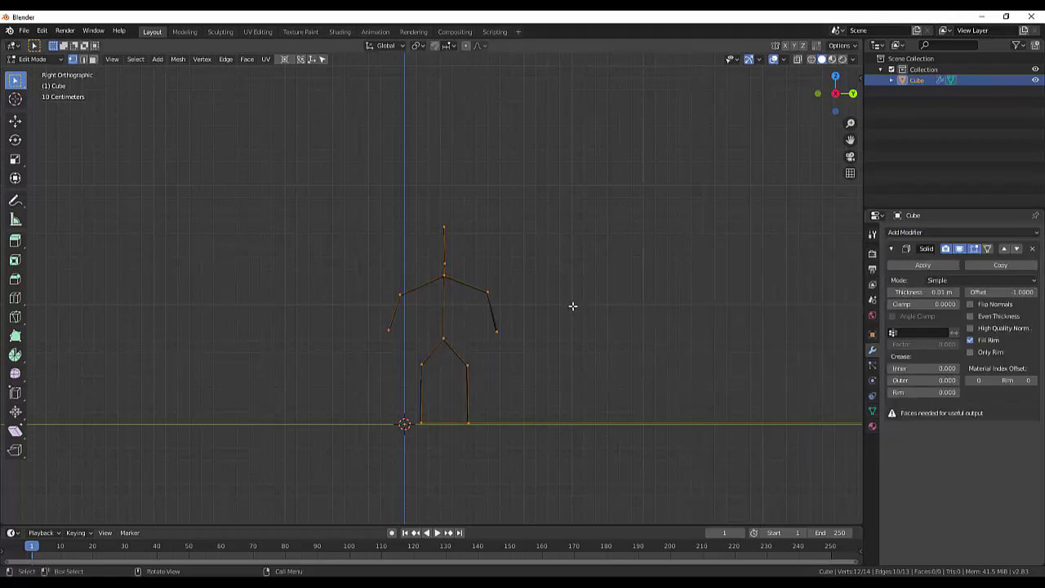
{"action": "left_click_drag", "start_coordinate": [578, 305], "coordinate": [702, 293]}
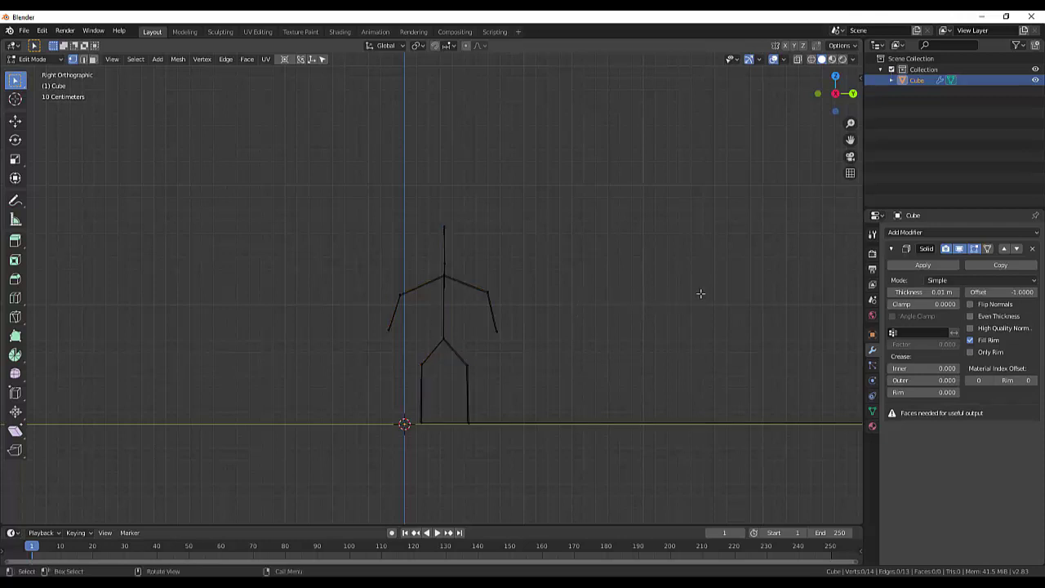
{"action": "scroll", "coordinate": [512, 310], "scroll_direction": "up", "scroll_amount": 6}
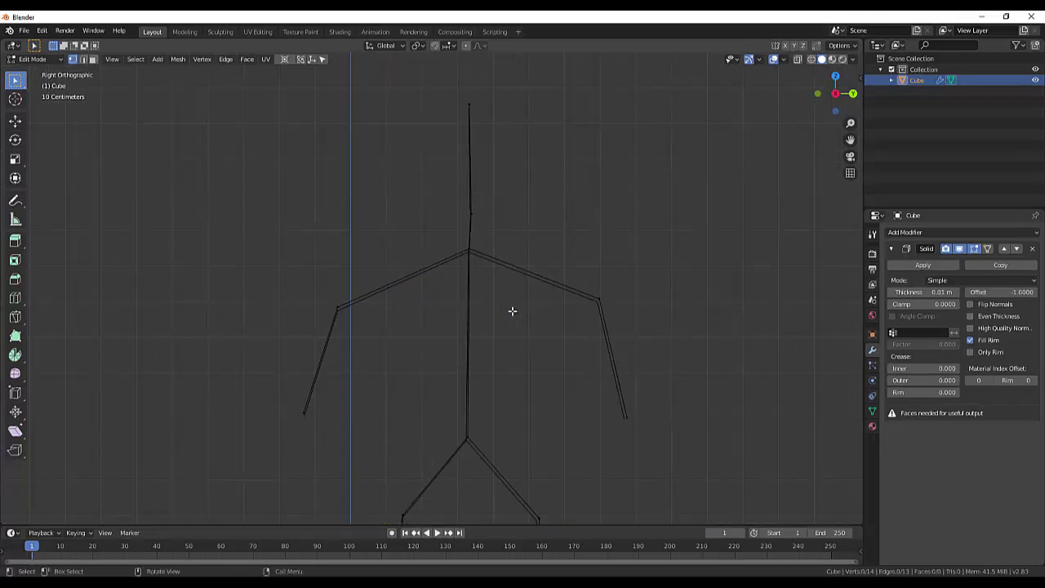
{"action": "scroll", "coordinate": [512, 310], "scroll_direction": "down", "scroll_amount": 1}
Undo the inward leg moves and remove the Solidify modifier from the stick figure.
{"action": "key", "text": "ctrl+z"}
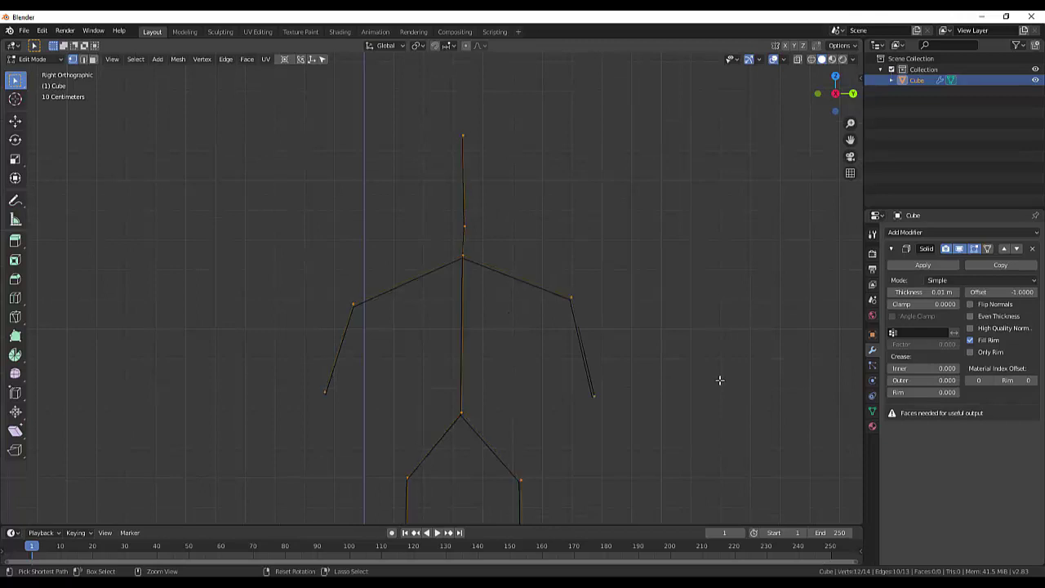
{"action": "key", "text": "ctrl+z"}
{"action": "key", "text": "ctrl+z"}
{"action": "key", "text": "ctrl+z"}
{"action": "key", "text": "ctrl+z"}
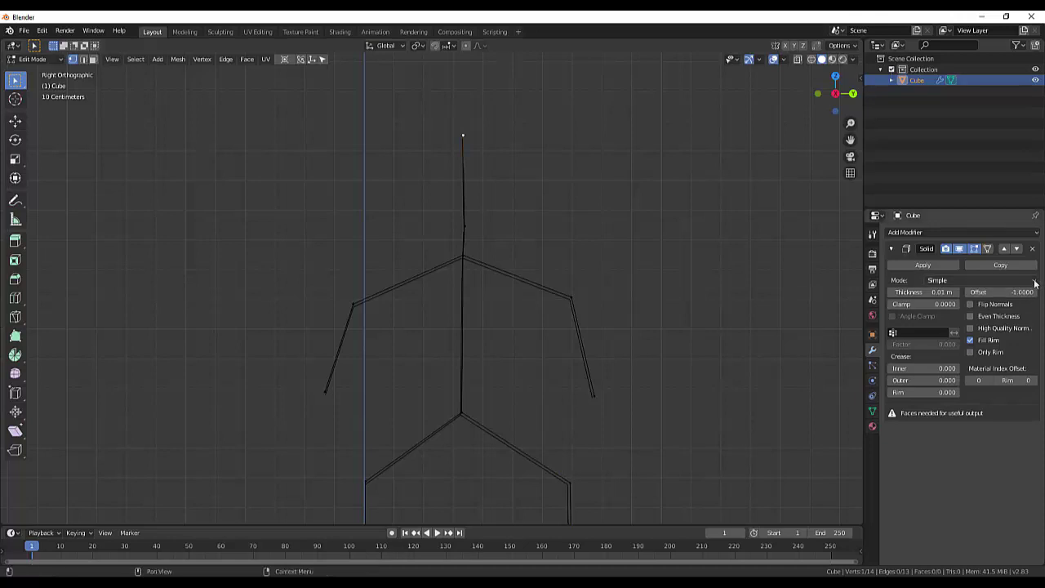
{"action": "left_click", "coordinate": [1031, 248]}
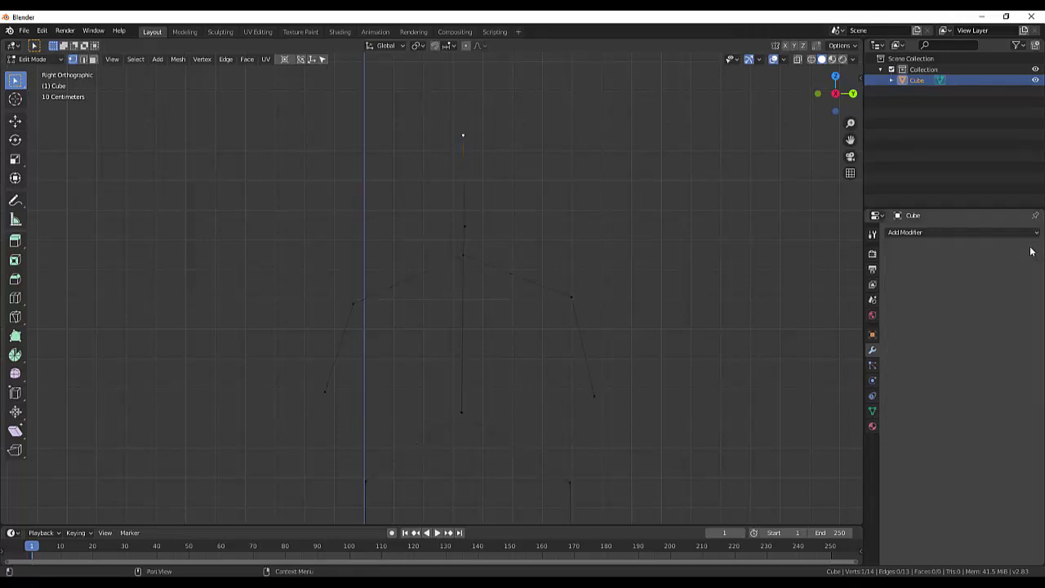
{"action": "scroll", "coordinate": [567, 411], "scroll_direction": "down", "scroll_amount": 1}
{"action": "scroll", "coordinate": [638, 295], "scroll_direction": "down", "scroll_amount": 2}
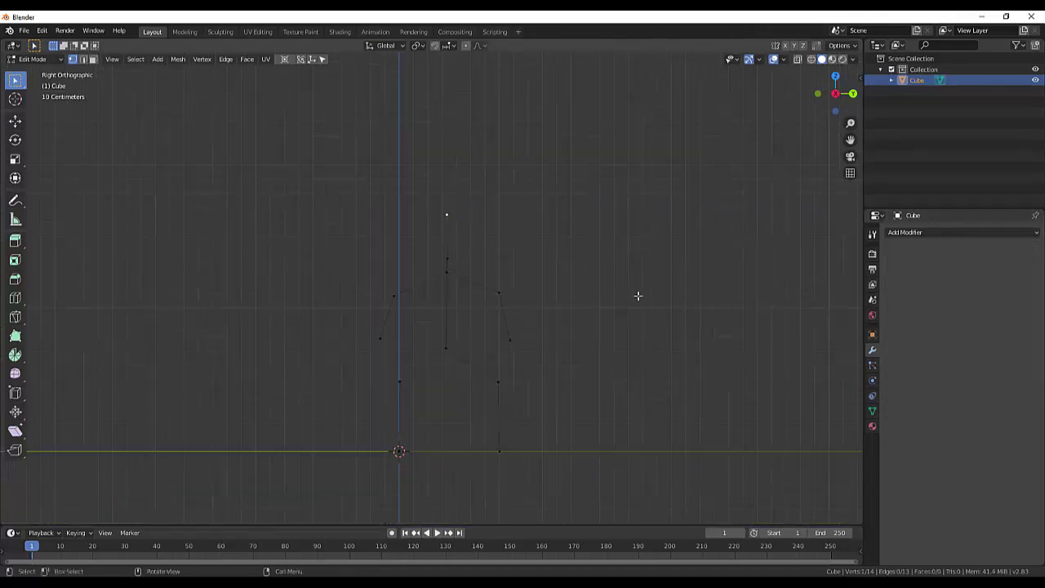
{"action": "left_click_drag", "start_coordinate": [357, 204], "coordinate": [569, 457]}
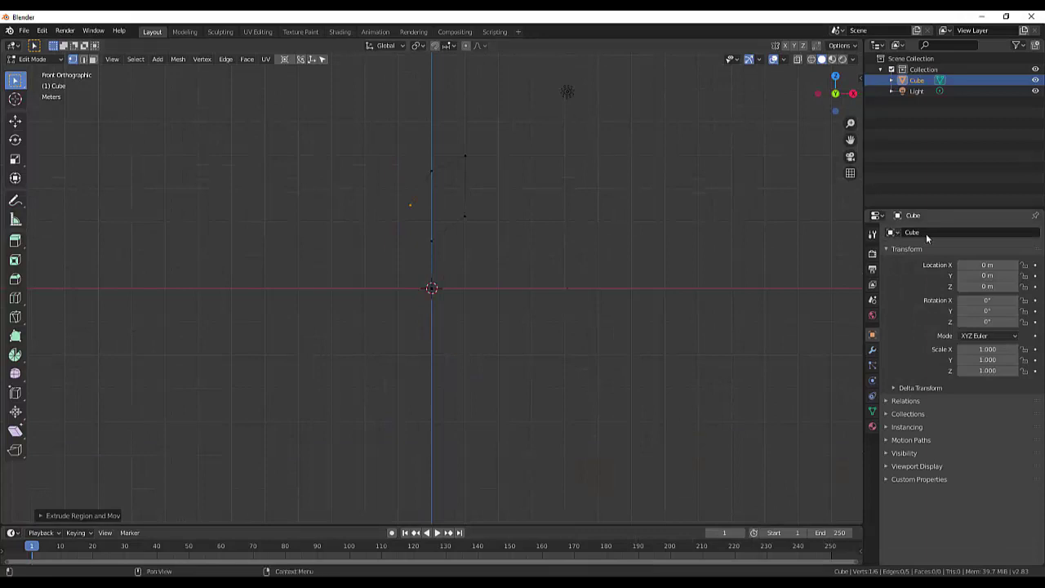
Add a Skin modifier to the bent chain of edges and turn on X-ray display.
{"action": "left_click", "coordinate": [871, 350]}
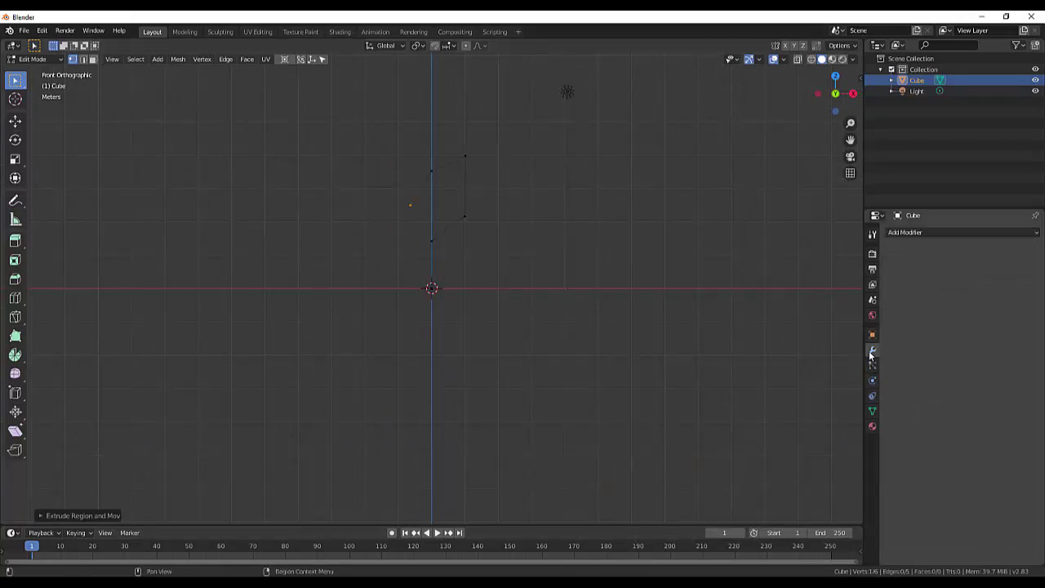
{"action": "left_click", "coordinate": [912, 232]}
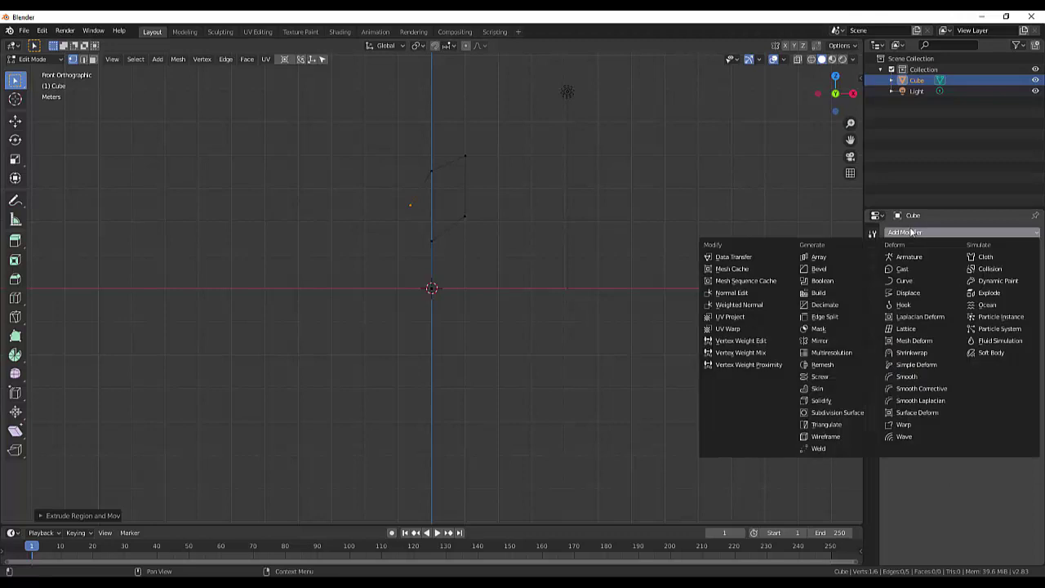
{"action": "left_click", "coordinate": [813, 391]}
{"action": "middle_click_drag", "start_coordinate": [544, 168], "coordinate": [563, 200]}
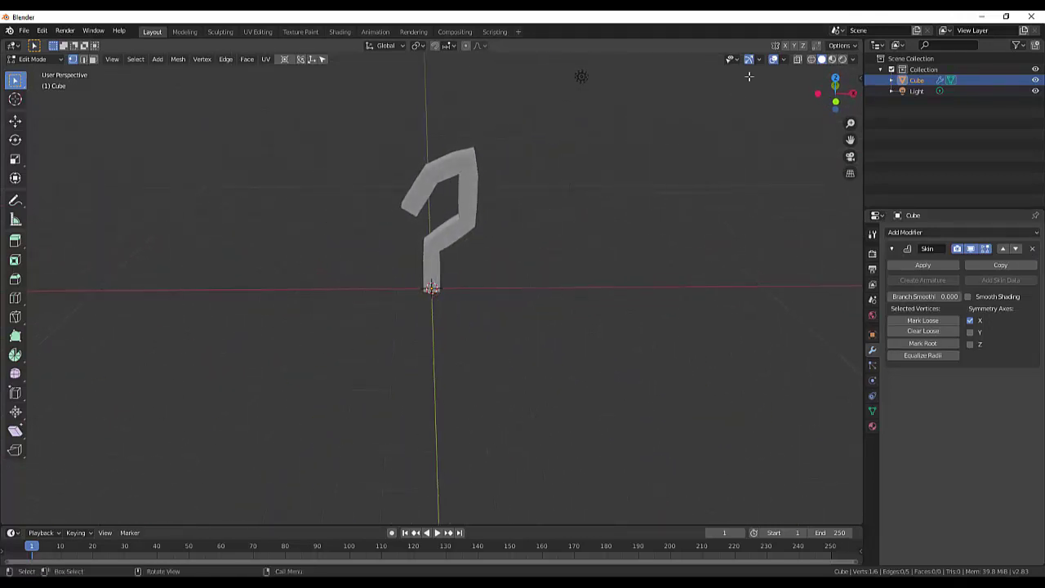
{"action": "left_click", "coordinate": [796, 61]}
{"action": "middle_click_drag", "start_coordinate": [527, 222], "coordinate": [490, 228]}
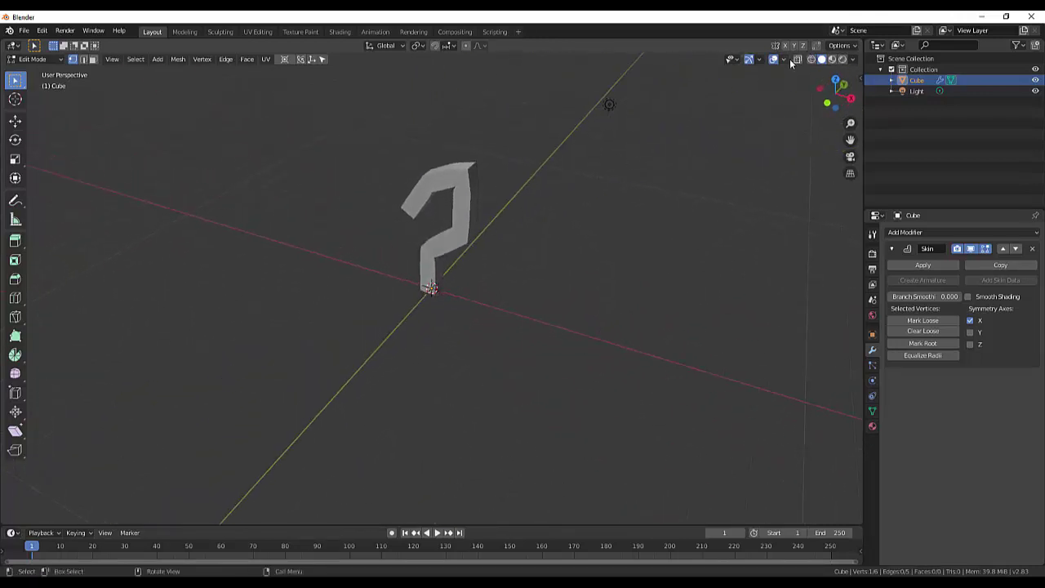
{"action": "left_click", "coordinate": [796, 59]}
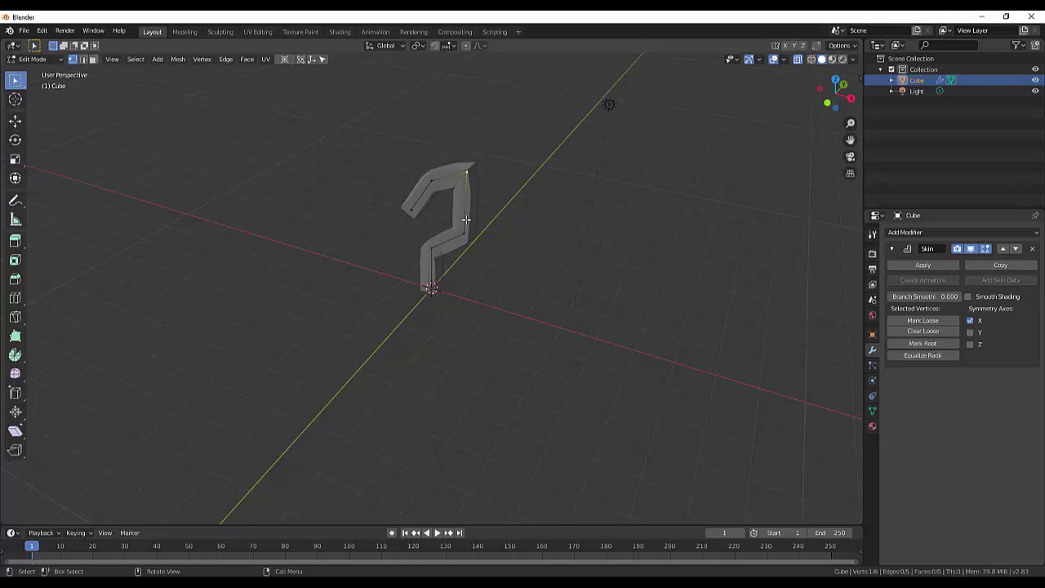
Try scaling the chain's top corner vertex, and move its open end vertex up and outward by about 0.73 m.
{"action": "key", "text": "ctrl+a"}
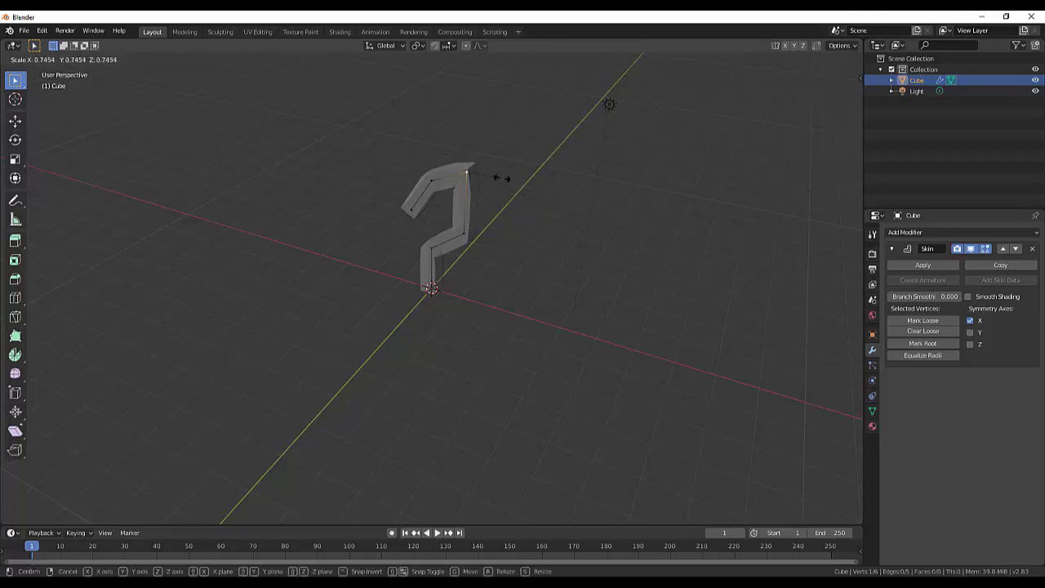
{"action": "left_click", "coordinate": [502, 178]}
{"action": "left_click", "coordinate": [418, 200]}
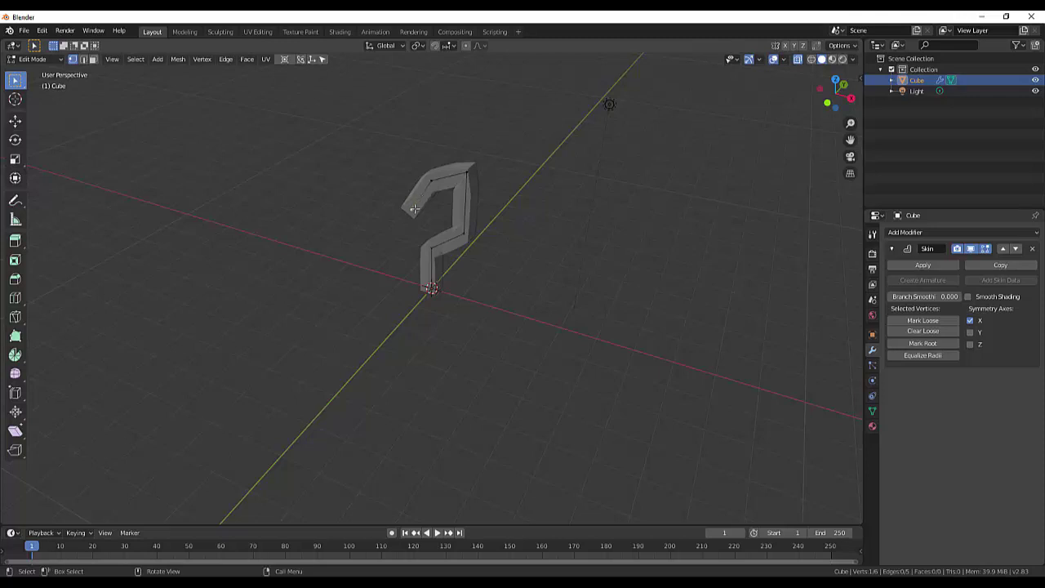
{"action": "key", "text": "g"}
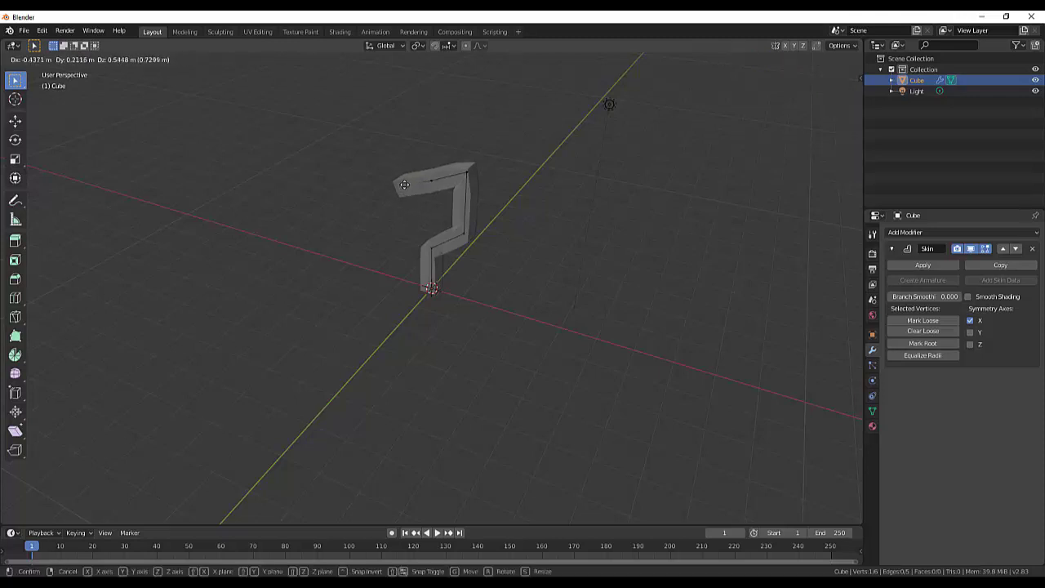
{"action": "left_click", "coordinate": [404, 185]}
{"action": "middle_click_drag", "start_coordinate": [718, 203], "coordinate": [511, 180]}
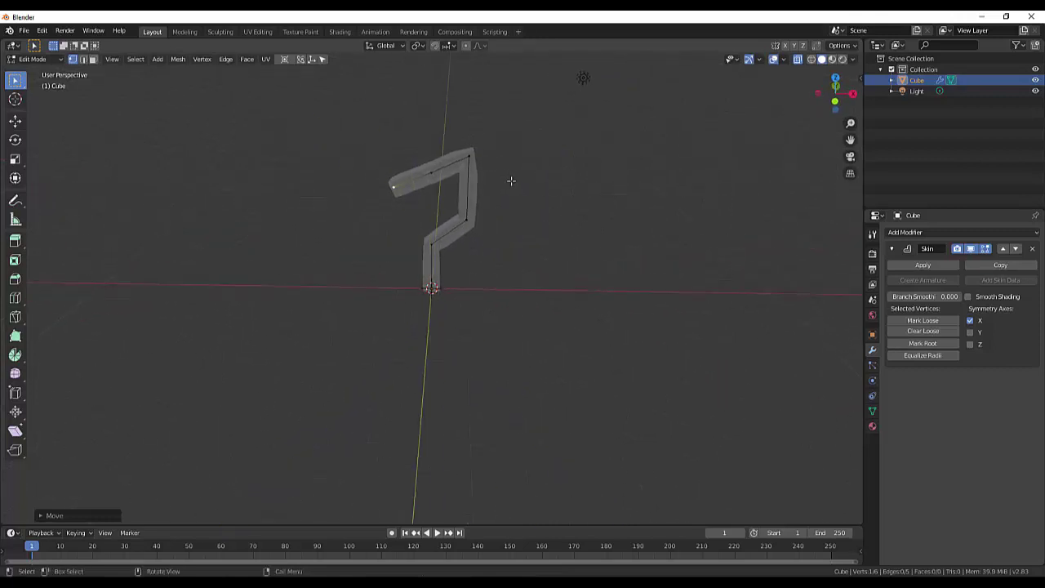
Extrude a hip branch about 1.4 m toward +X from the lower bend vertex, and a leg about 1.4 m down from its end.
{"action": "left_click", "coordinate": [433, 174]}
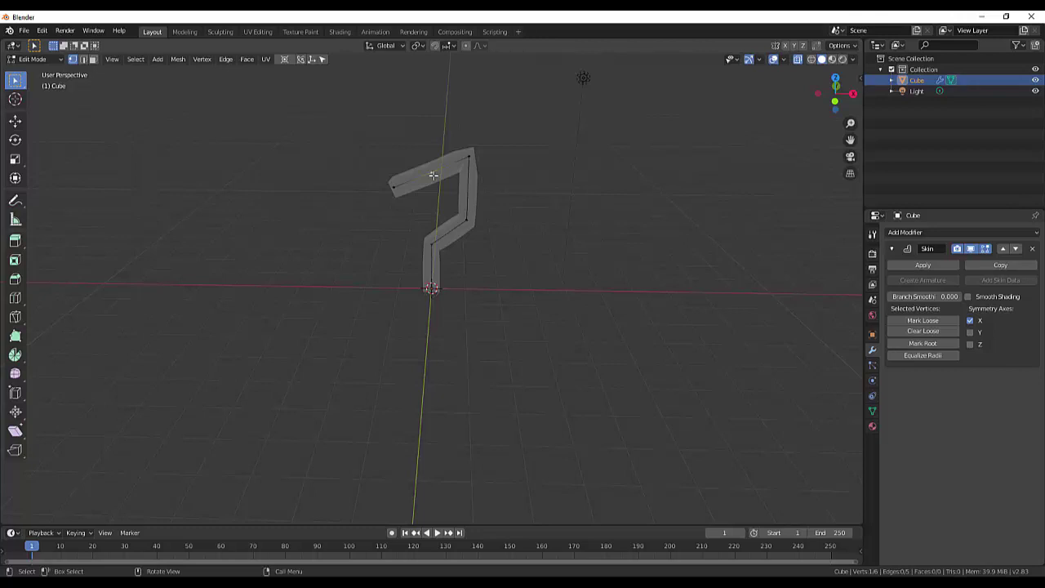
{"action": "mouse_move", "coordinate": [471, 174]}
{"action": "middle_mouse_down"}
{"action": "mouse_move", "coordinate": [510, 181]}
{"action": "mouse_move", "coordinate": [609, 233]}
{"action": "mouse_move", "coordinate": [693, 179]}
{"action": "mouse_move", "coordinate": [644, 199]}
{"action": "mouse_move", "coordinate": [486, 194]}
{"action": "mouse_move", "coordinate": [457, 204]}
{"action": "mouse_move", "coordinate": [497, 178]}
{"action": "mouse_move", "coordinate": [482, 174]}
{"action": "middle_mouse_up"}
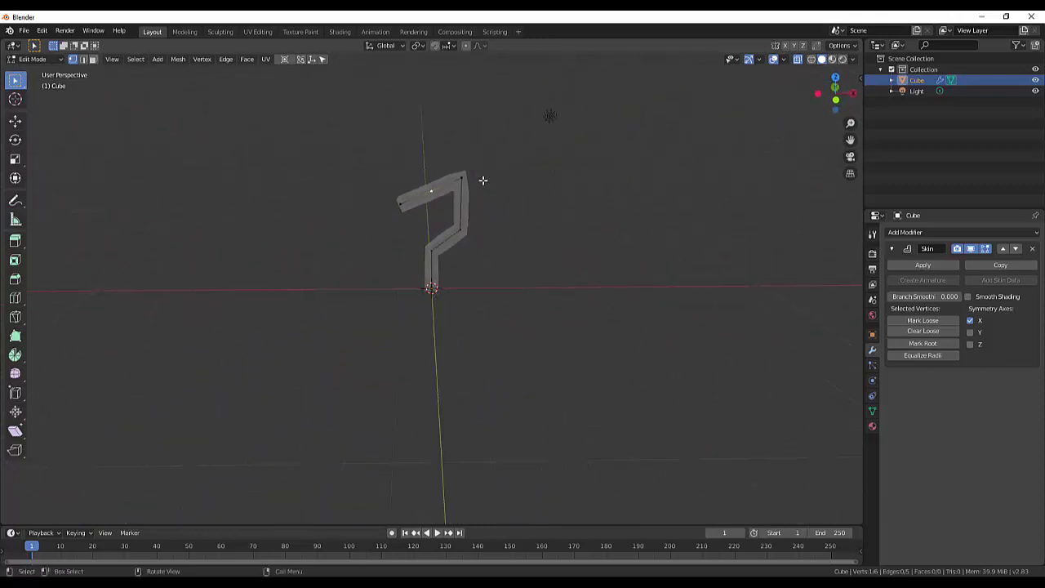
{"action": "scroll", "coordinate": [469, 204], "scroll_direction": "down", "scroll_amount": 2}
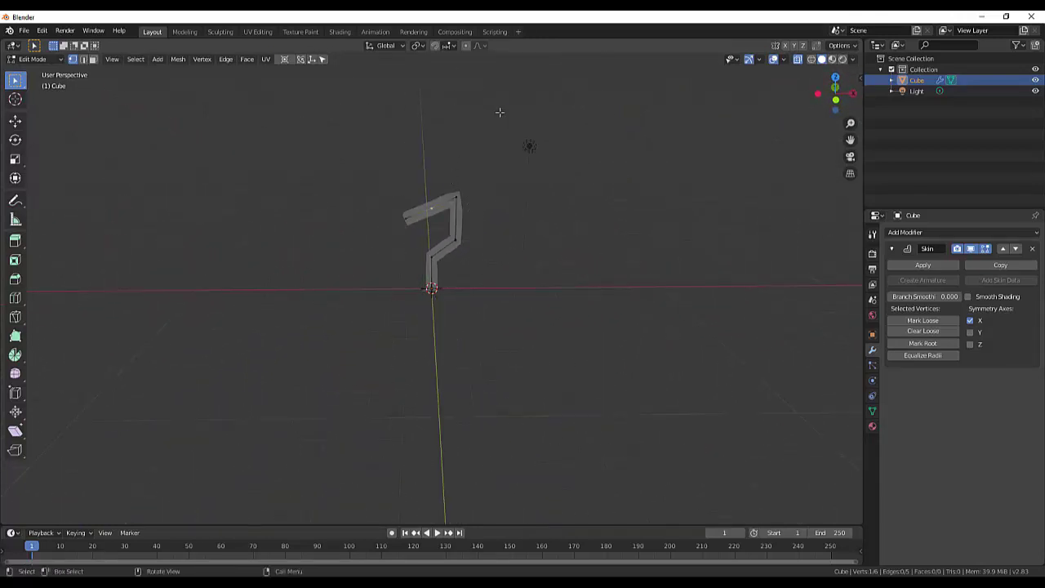
{"action": "left_click", "coordinate": [456, 240]}
{"action": "key", "text": "e"}
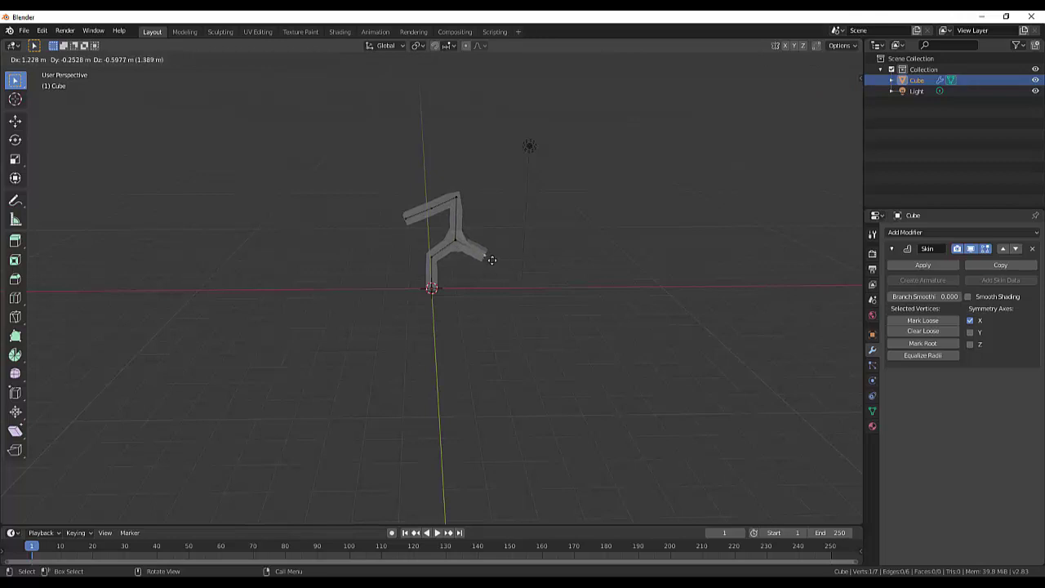
{"action": "left_click", "coordinate": [490, 260]}
{"action": "key", "text": "s"}
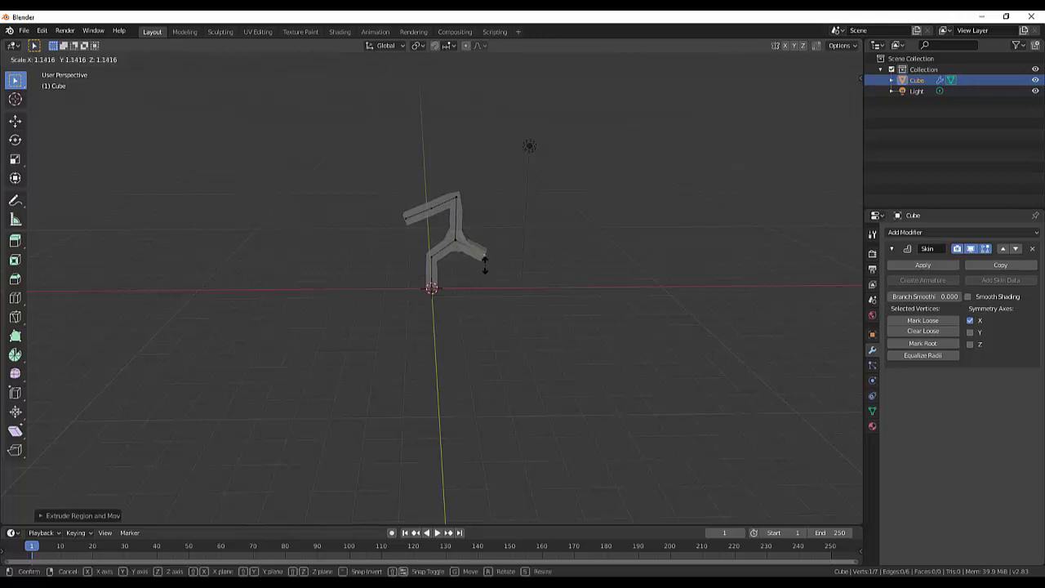
{"action": "left_click", "coordinate": [482, 264]}
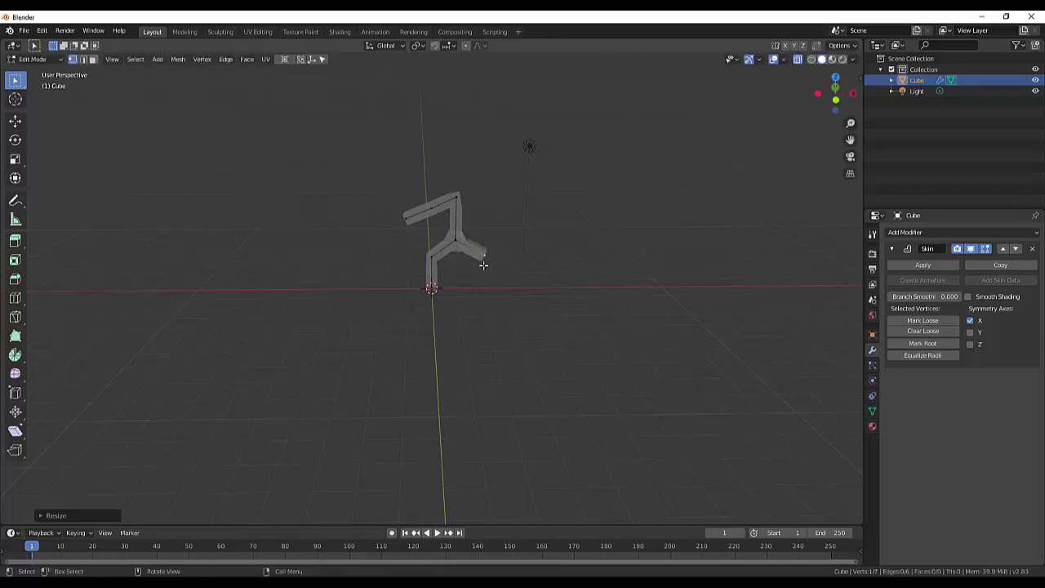
{"action": "key", "text": "e"}
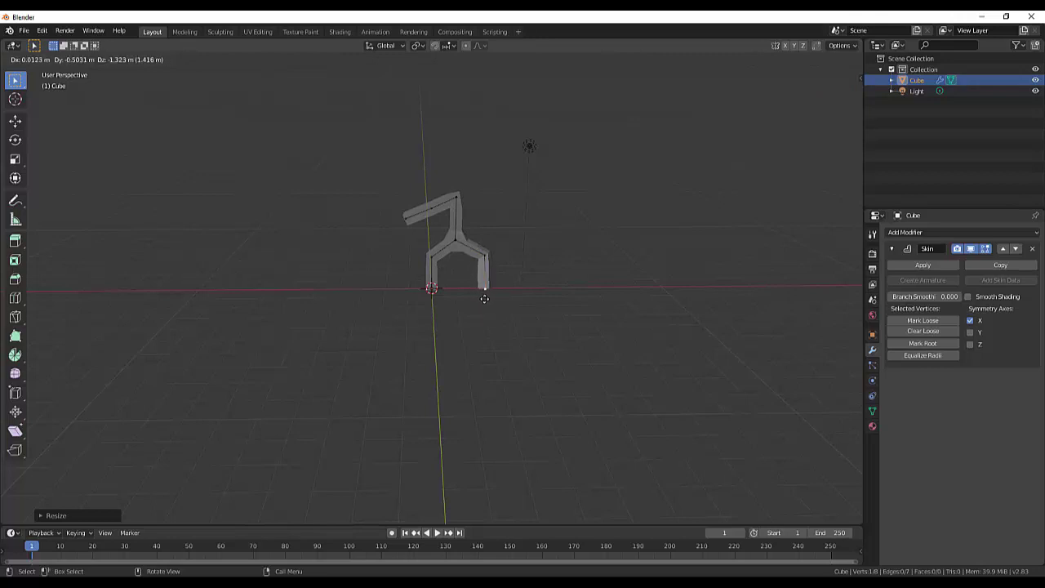
{"action": "left_click", "coordinate": [484, 297]}
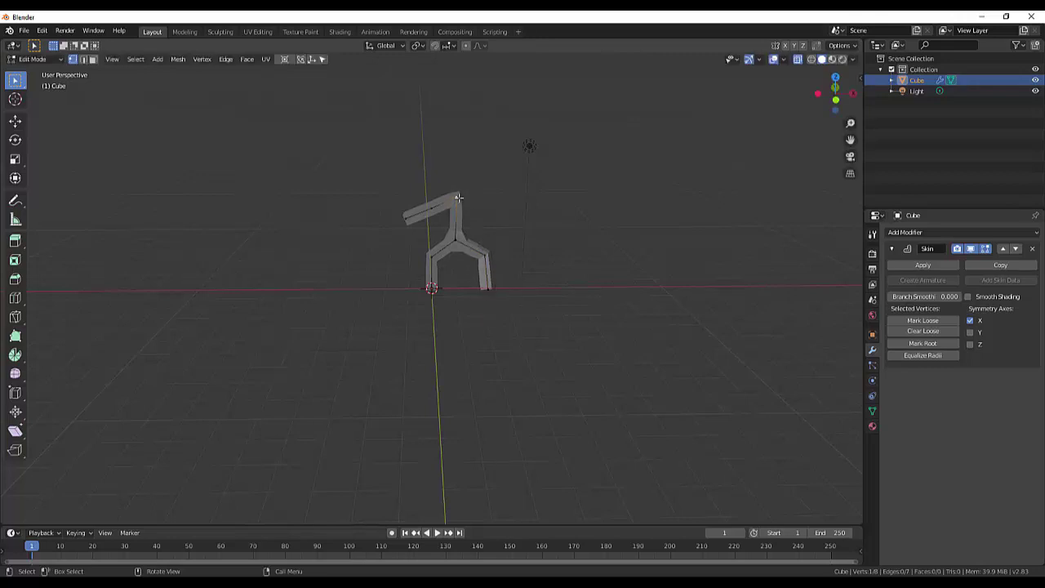
Extrude a second arm edge about 2.2 m toward +X from the top corner vertex.
{"action": "key", "text": "e"}
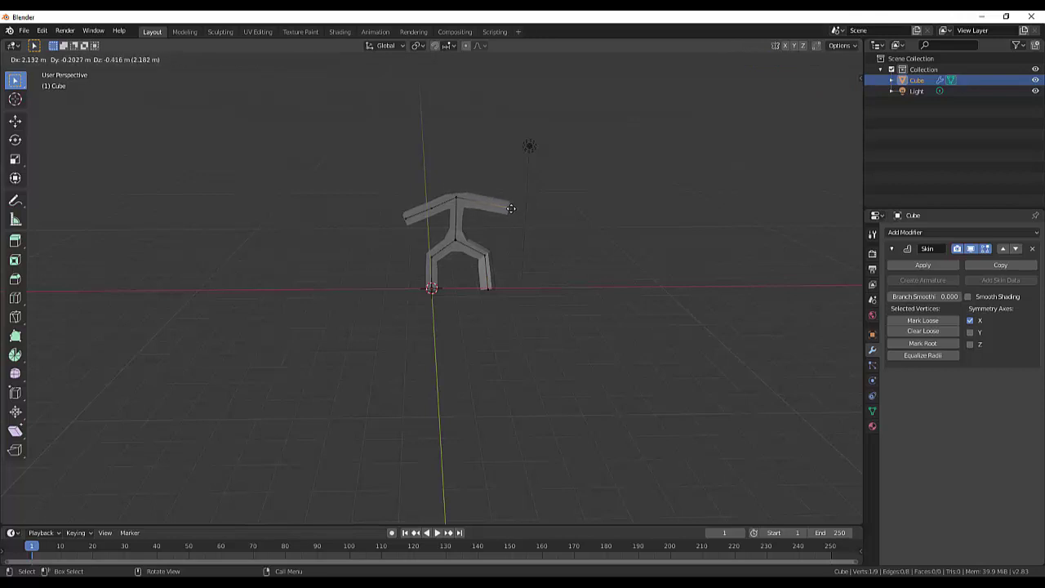
{"action": "left_click", "coordinate": [511, 208]}
{"action": "left_click", "coordinate": [456, 201]}
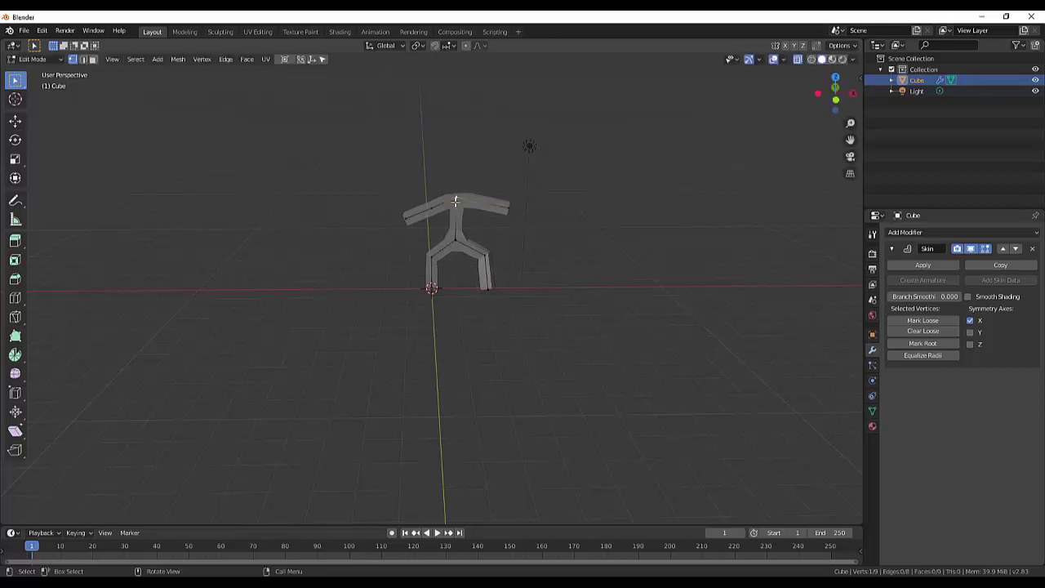
Extrude a short neck edge upward from the top corner vertex, and a head edge about 1 m up from the neck's end.
{"action": "key", "text": "ctrl+a"}
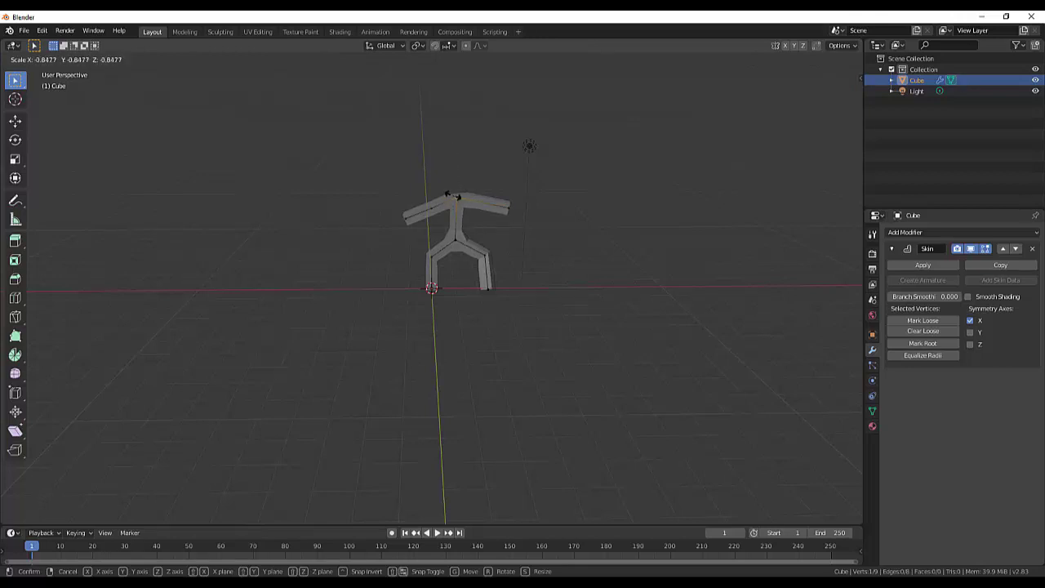
{"action": "left_click", "coordinate": [452, 196]}
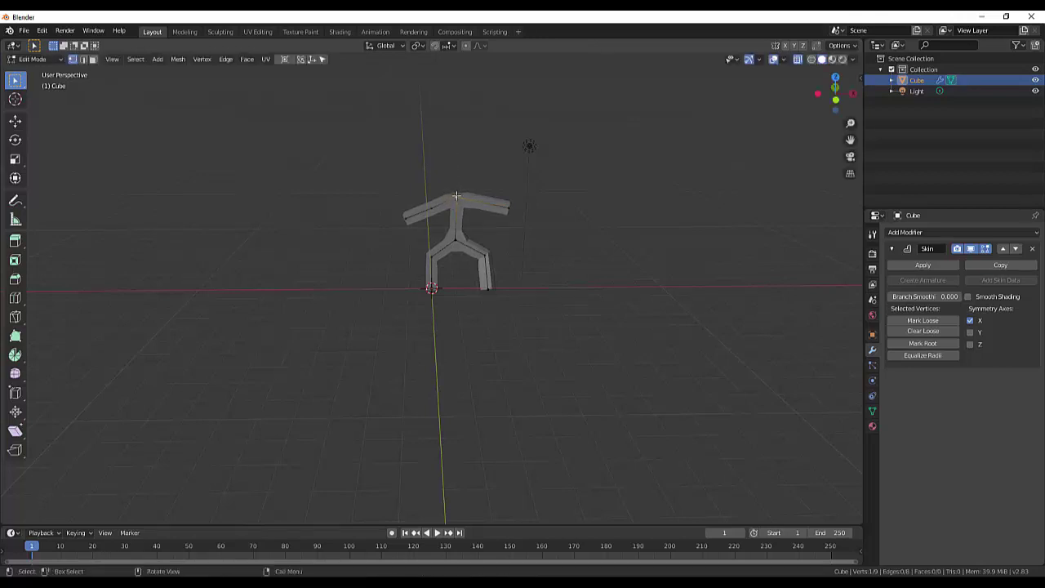
{"action": "key", "text": "e"}
{"action": "left_click", "coordinate": [456, 182]}
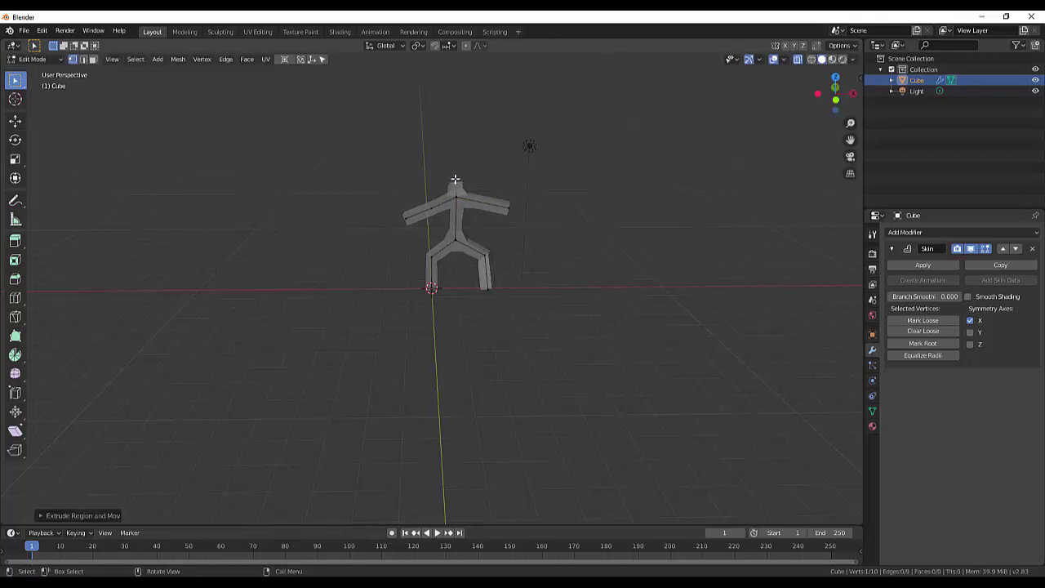
{"action": "key", "text": "e"}
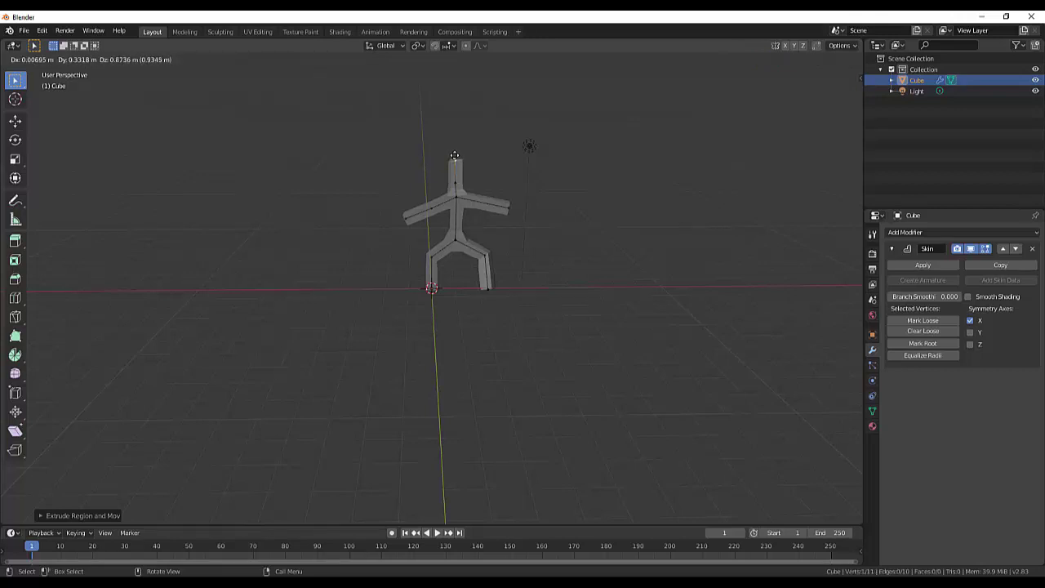
{"action": "left_click", "coordinate": [454, 150]}
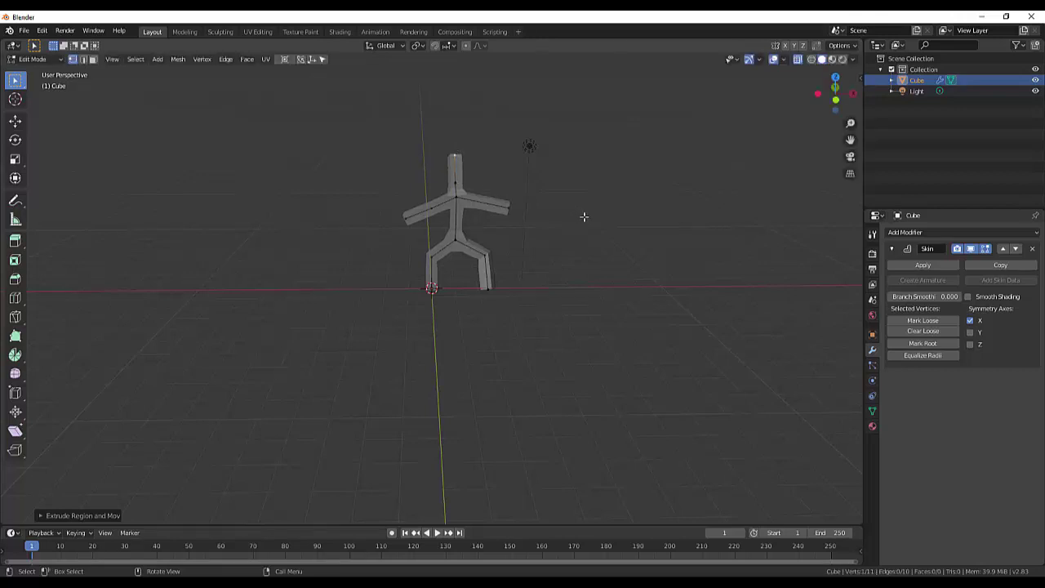
Switch the figure to Sculpt Mode, try a Draw brush stroke on its torso, and add a Multires modifier at subdivision level 0.
{"action": "middle_click_drag", "start_coordinate": [576, 223], "coordinate": [785, 214]}
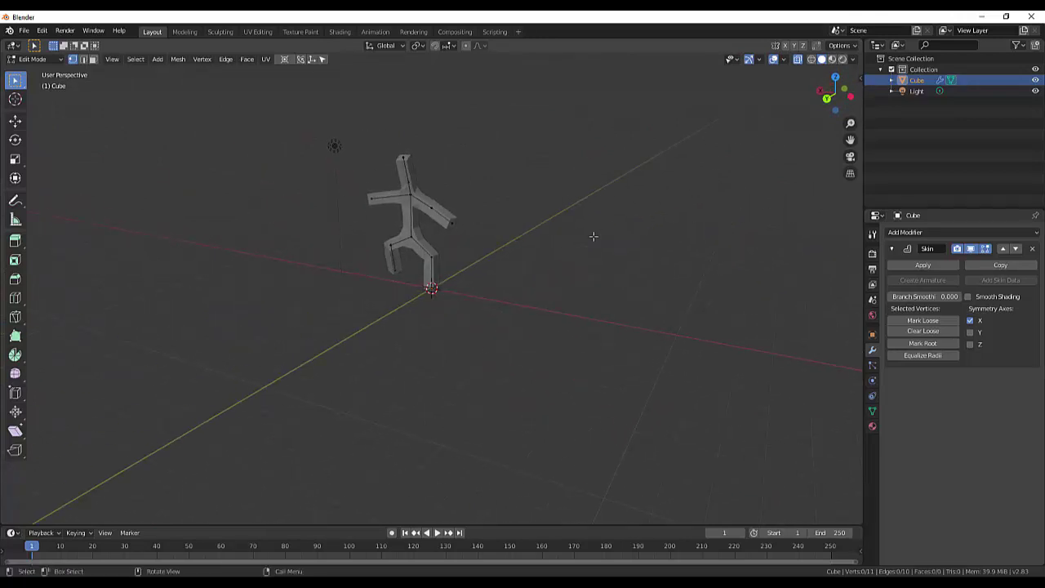
{"action": "mouse_move", "coordinate": [532, 247]}
{"action": "middle_mouse_down"}
{"action": "mouse_move", "coordinate": [613, 226]}
{"action": "mouse_move", "coordinate": [532, 238]}
{"action": "mouse_move", "coordinate": [562, 263]}
{"action": "mouse_move", "coordinate": [562, 250]}
{"action": "mouse_move", "coordinate": [515, 240]}
{"action": "middle_mouse_up"}
{"action": "scroll", "coordinate": [507, 236], "scroll_direction": "up", "scroll_amount": 2}
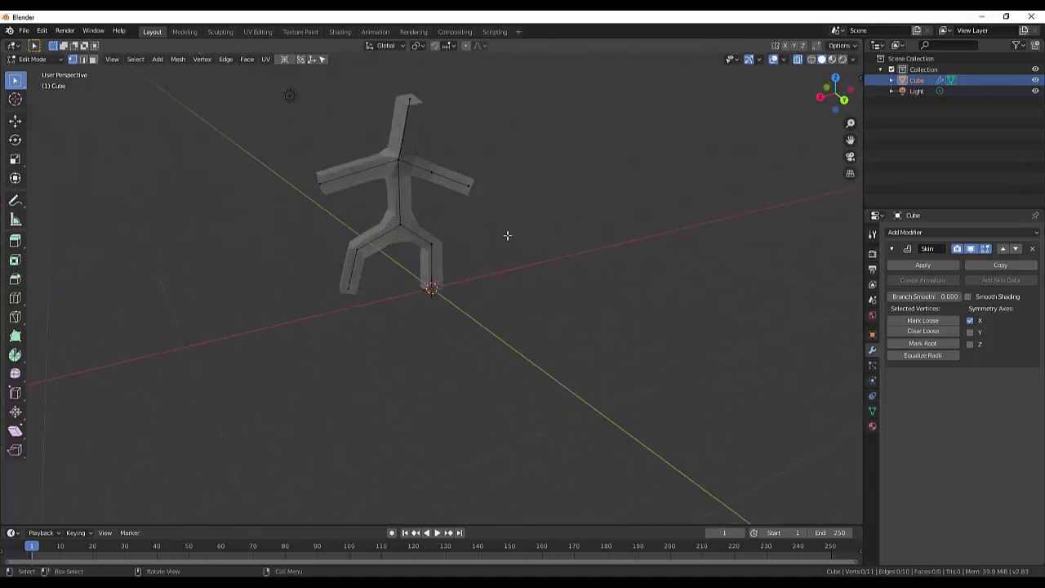
{"action": "scroll", "coordinate": [508, 234], "scroll_direction": "up", "scroll_amount": 1}
{"action": "middle_click_drag", "start_coordinate": [459, 255], "coordinate": [448, 223]}
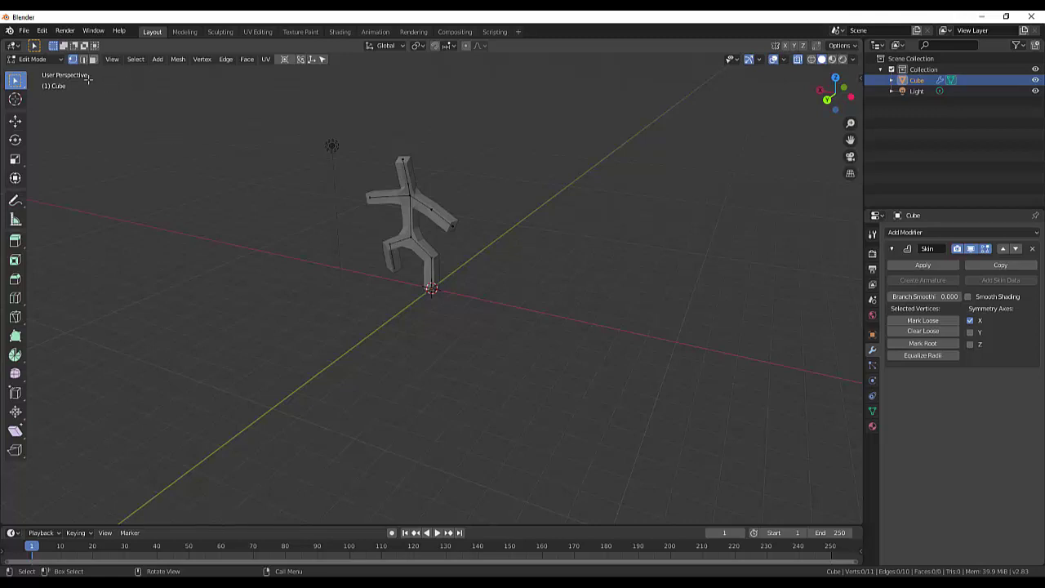
{"action": "left_click", "coordinate": [34, 59]}
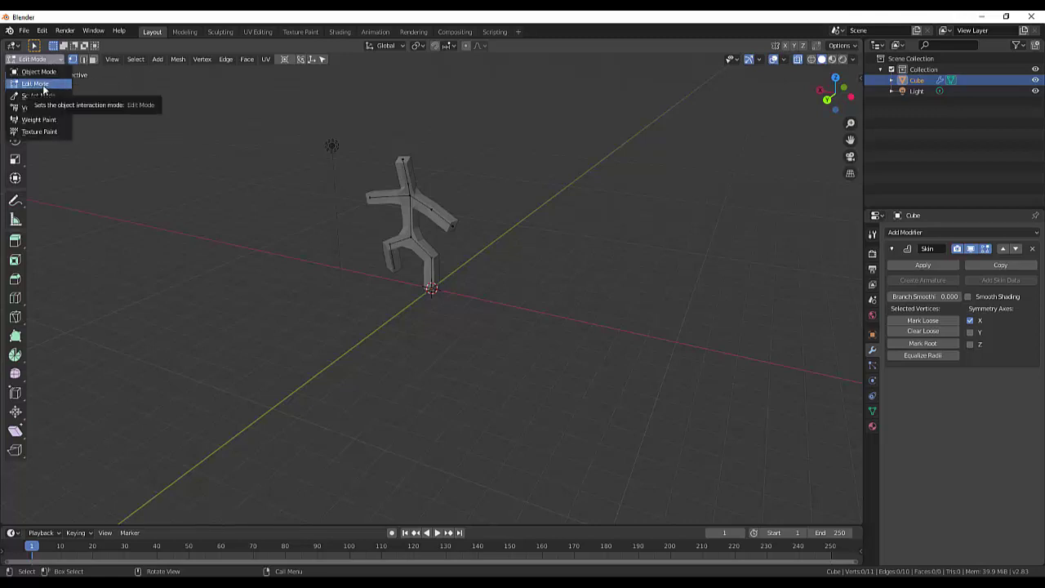
{"action": "left_click", "coordinate": [42, 96]}
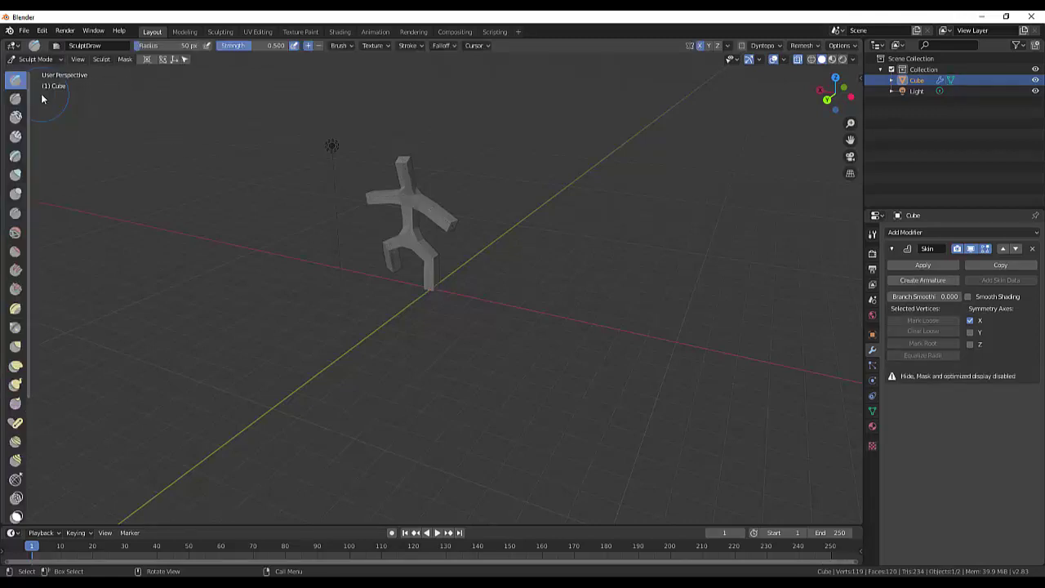
{"action": "left_click", "coordinate": [423, 209]}
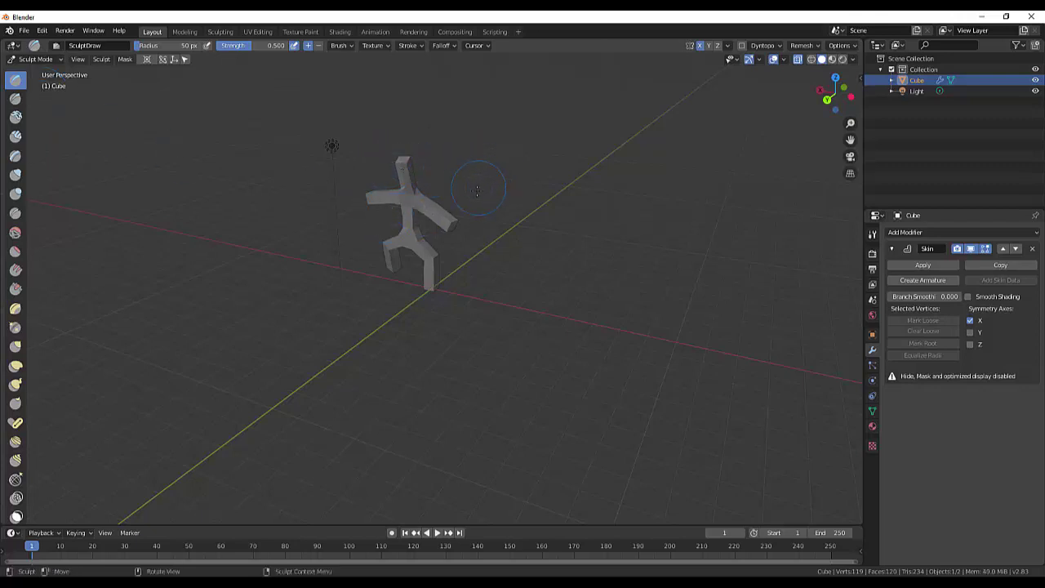
{"action": "key", "text": "ctrl"}
{"action": "key", "text": "ctrl+0"}
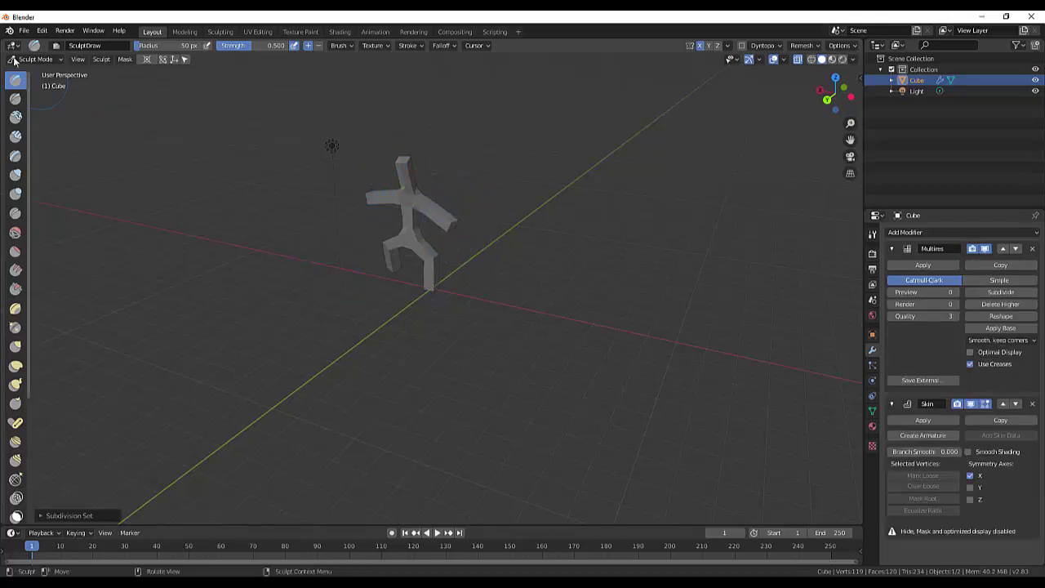
Return the figure to Edit Mode with its edge skeleton seen from the front.
{"action": "left_click", "coordinate": [25, 33]}
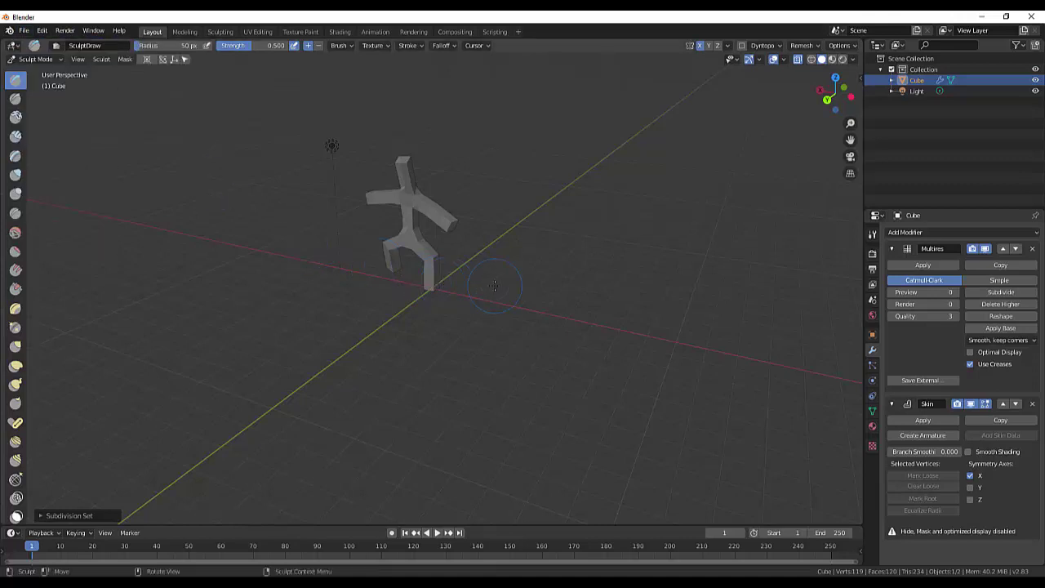
{"action": "middle_click_drag", "start_coordinate": [494, 285], "coordinate": [729, 384]}
{"action": "scroll", "coordinate": [517, 243], "scroll_direction": "up", "scroll_amount": 5}
{"action": "scroll", "coordinate": [719, 311], "scroll_direction": "up", "scroll_amount": 2}
{"action": "scroll", "coordinate": [719, 311], "scroll_direction": "down", "scroll_amount": 2}
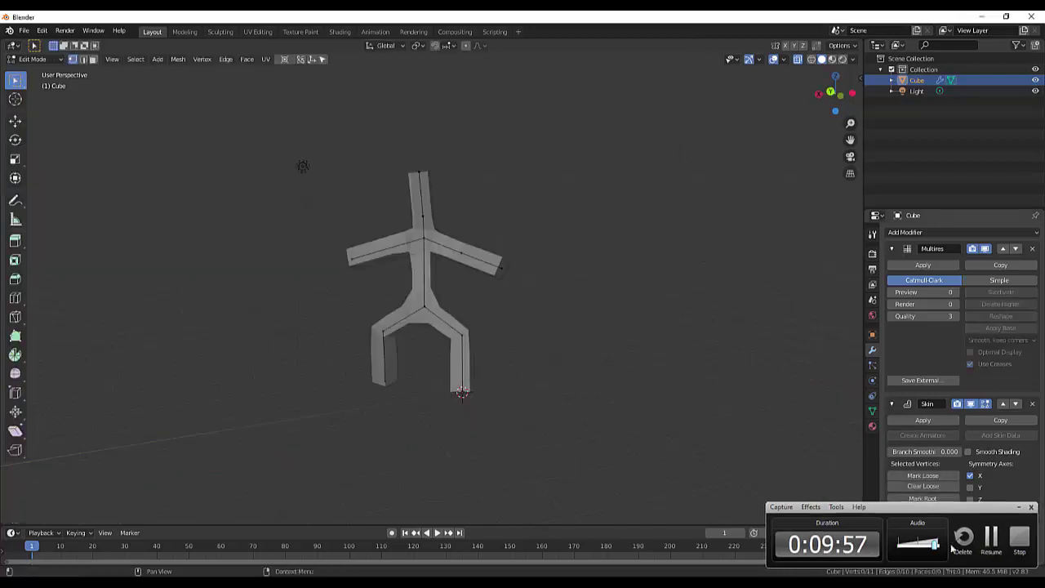
{"action": "left_click", "coordinate": [475, 418]}
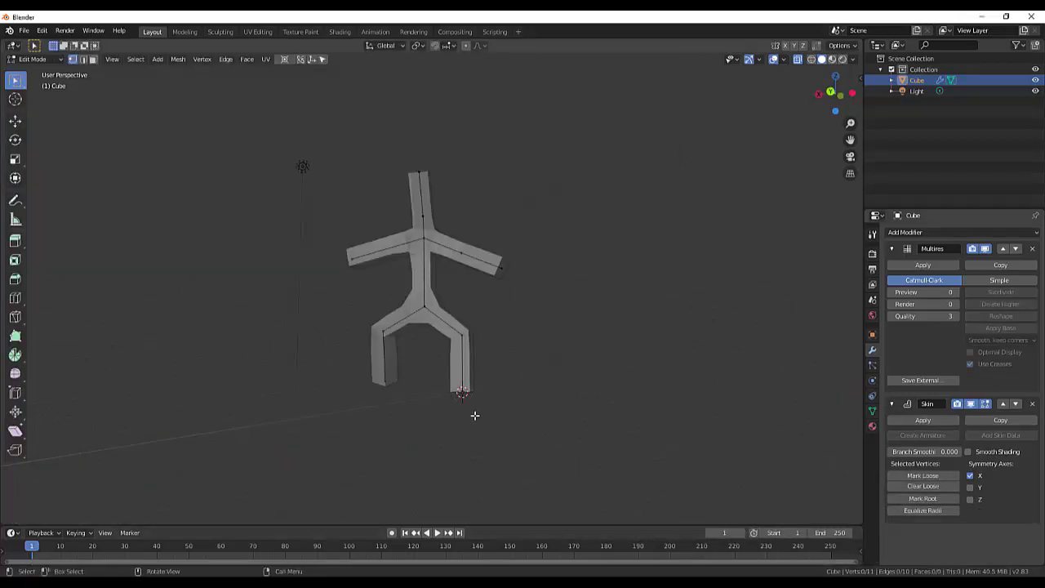
Add a Subdivision Surface modifier to the figure and set the Multires modifier's quality to 4.
{"action": "left_click", "coordinate": [920, 234]}
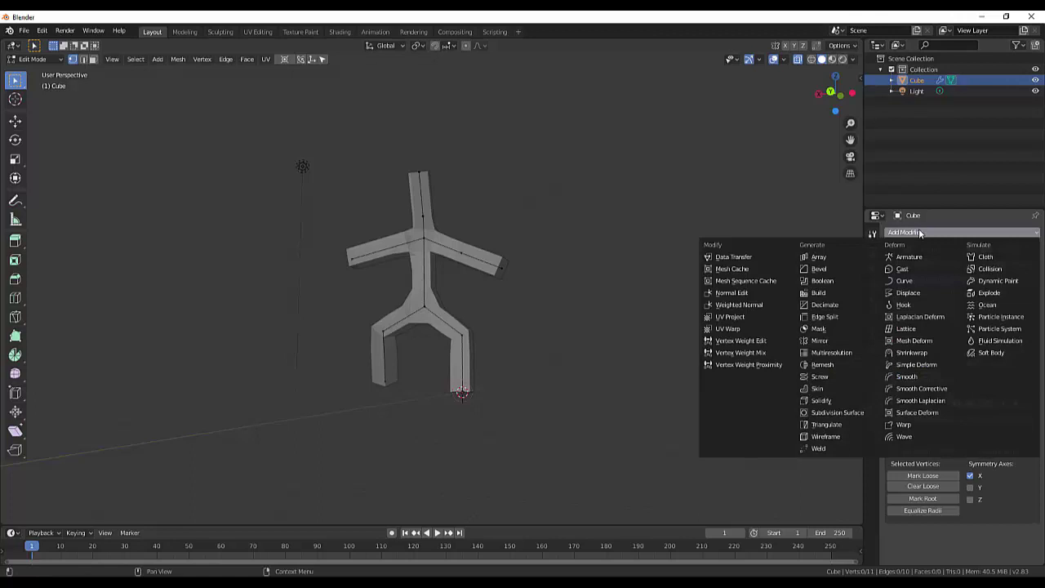
{"action": "left_click", "coordinate": [827, 412]}
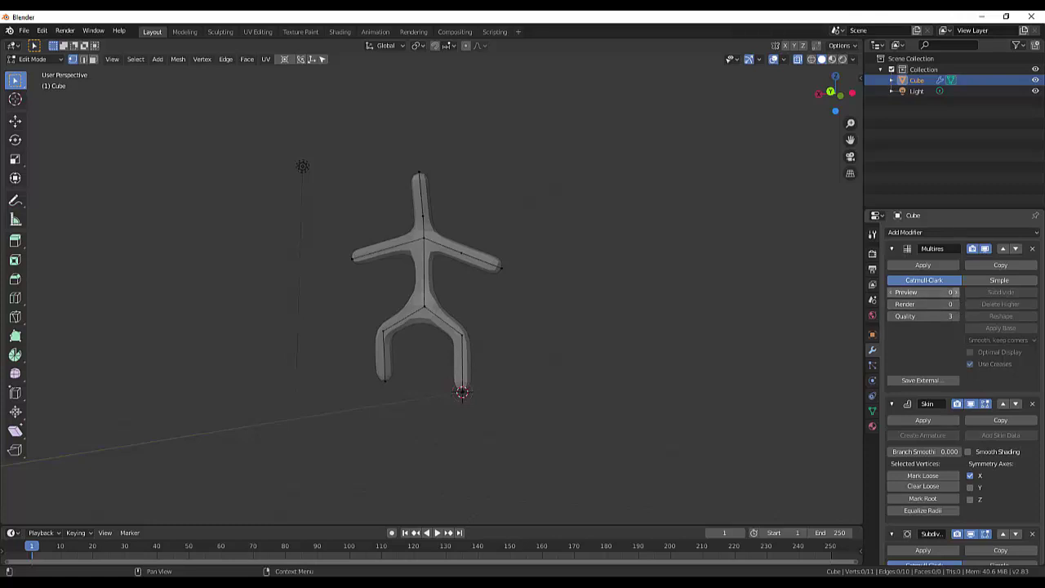
{"action": "left_click", "coordinate": [954, 315]}
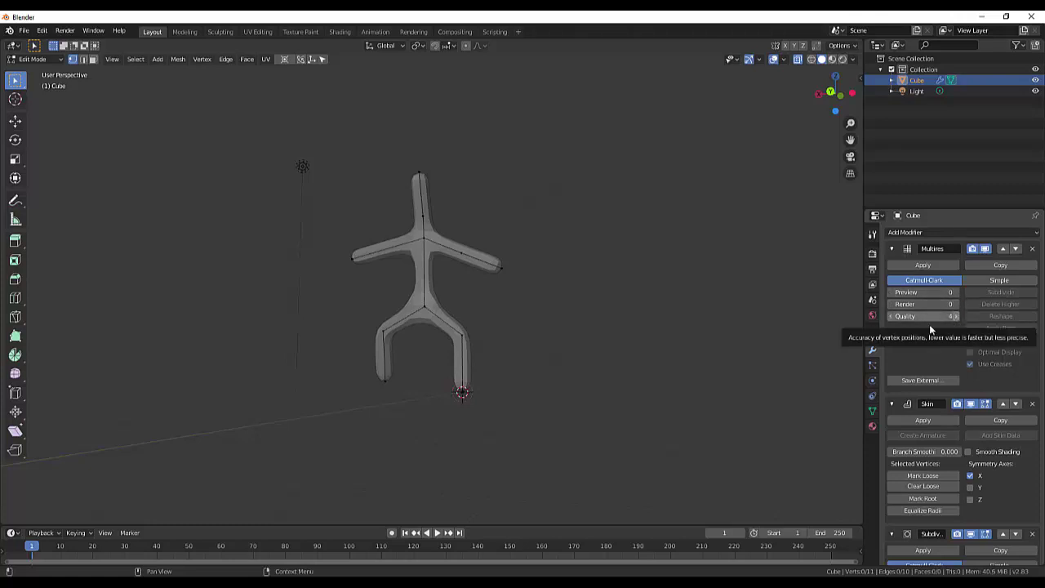
Enlarge the skin radius at the vertex where the arms meet the spine to broaden the chest.
{"action": "middle_click_drag", "start_coordinate": [544, 348], "coordinate": [511, 332]}
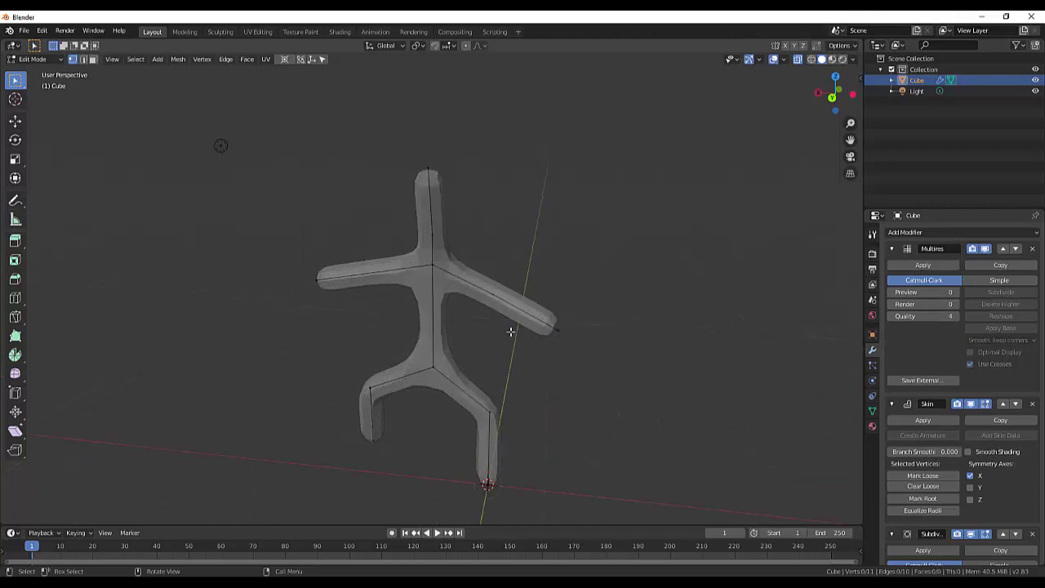
{"action": "left_click", "coordinate": [432, 264]}
{"action": "key", "text": "s"}
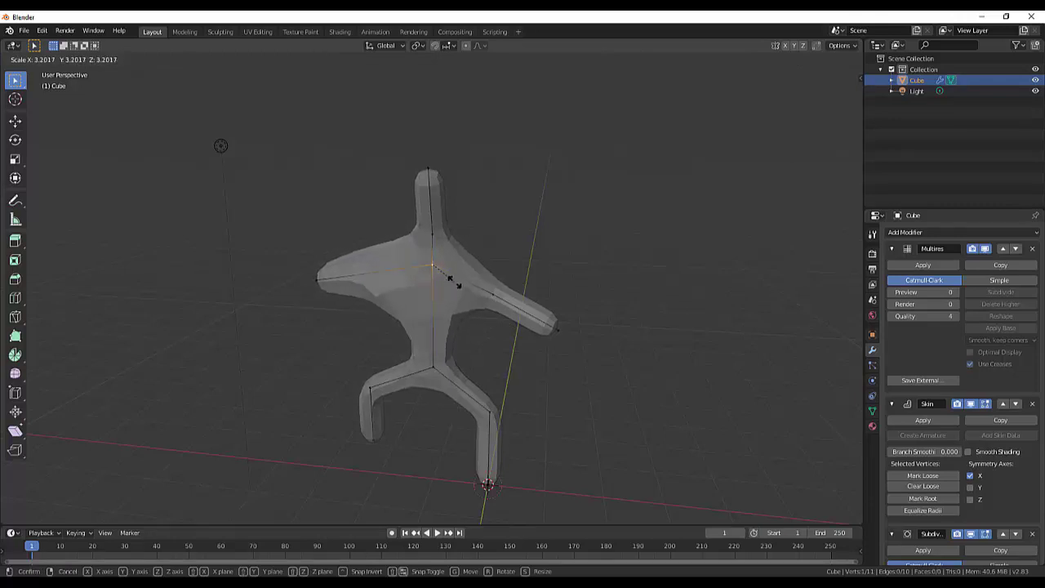
{"action": "left_click", "coordinate": [445, 253]}
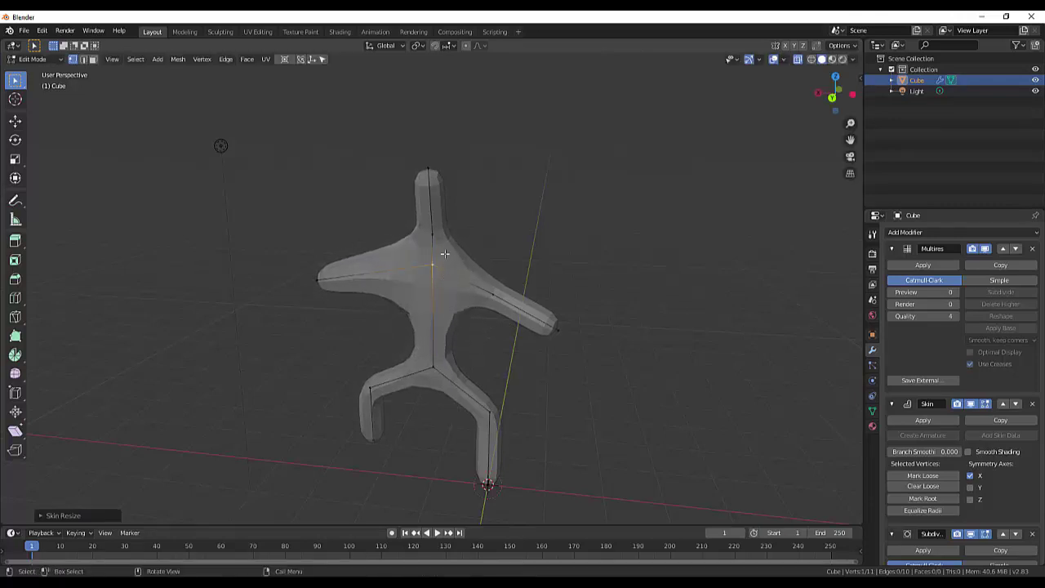
Enlarge the skin radius at the top vertex of the figure to form a wider head.
{"action": "left_click", "coordinate": [427, 169]}
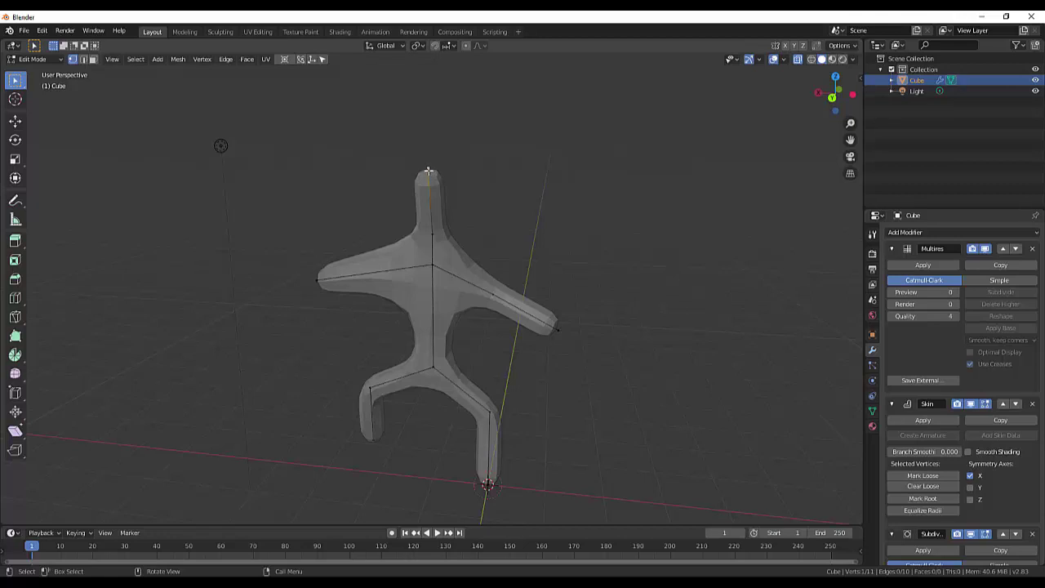
{"action": "key", "text": "ctrl+a"}
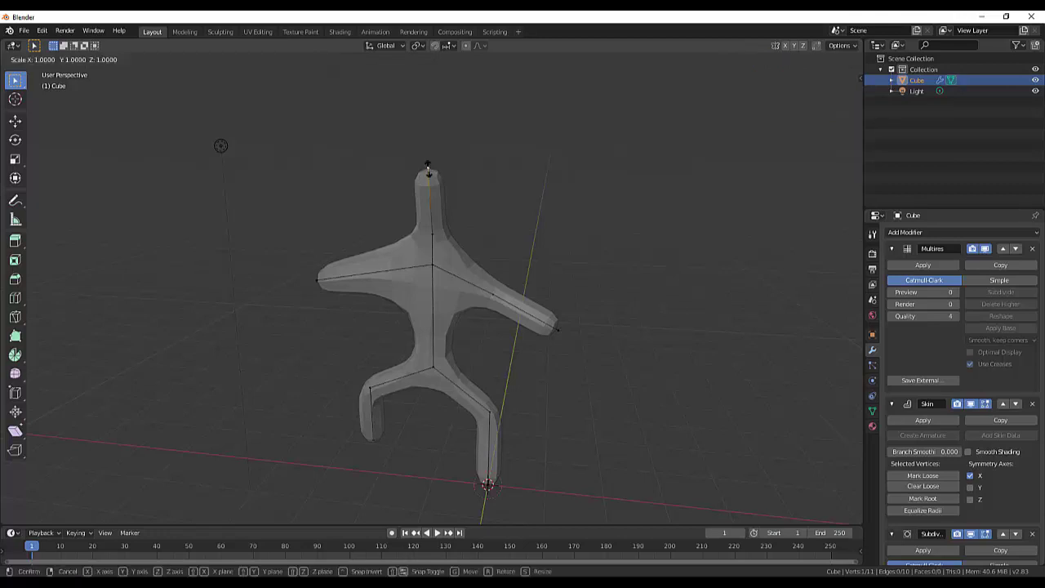
{"action": "left_click", "coordinate": [548, 263]}
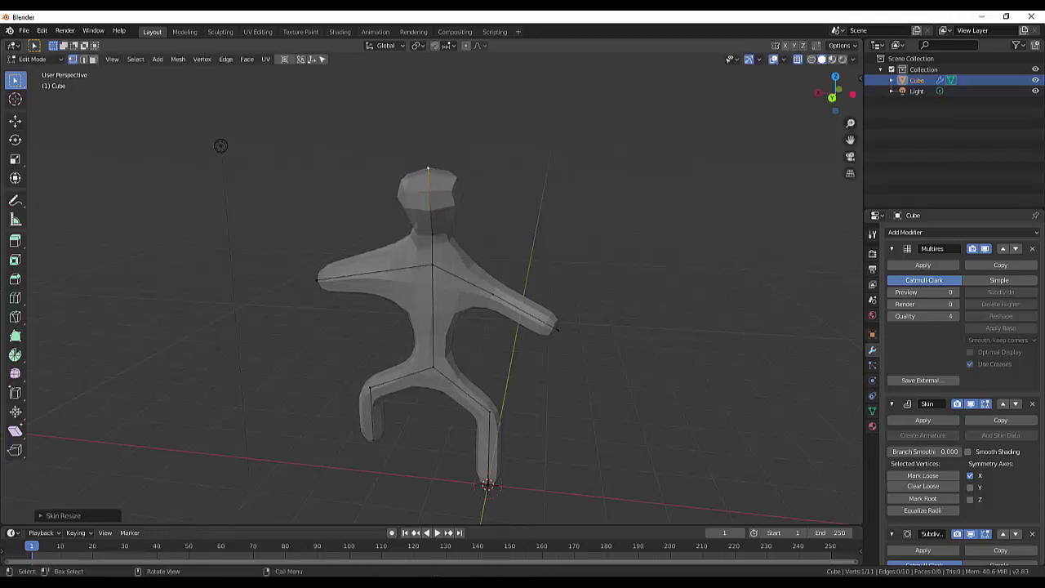
Try enlarging the skin radius at the chest vertex further, and select the end vertex of the +X arm.
{"action": "left_click", "coordinate": [490, 295]}
{"action": "middle_click_drag", "start_coordinate": [518, 395], "coordinate": [470, 332]}
{"action": "middle_click_drag", "start_coordinate": [500, 296], "coordinate": [383, 325]}
{"action": "left_click", "coordinate": [332, 255]}
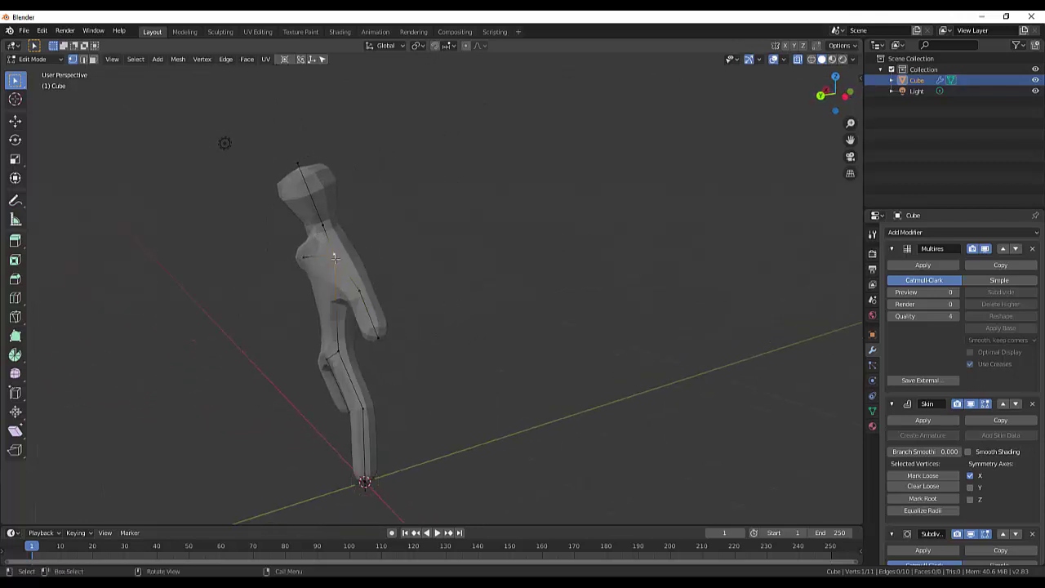
{"action": "key", "text": "s"}
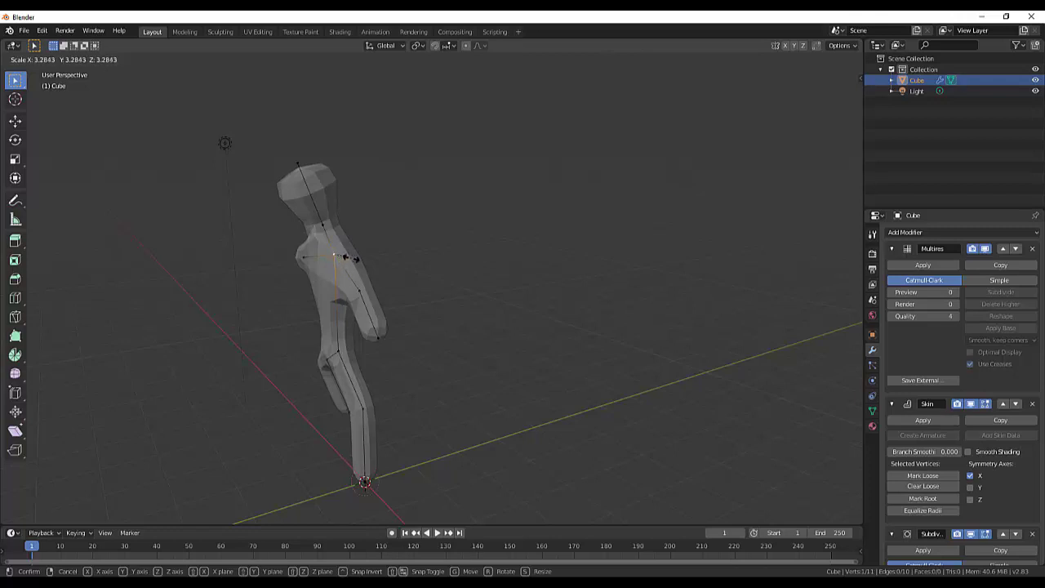
{"action": "left_click", "coordinate": [346, 260]}
{"action": "key", "text": "s"}
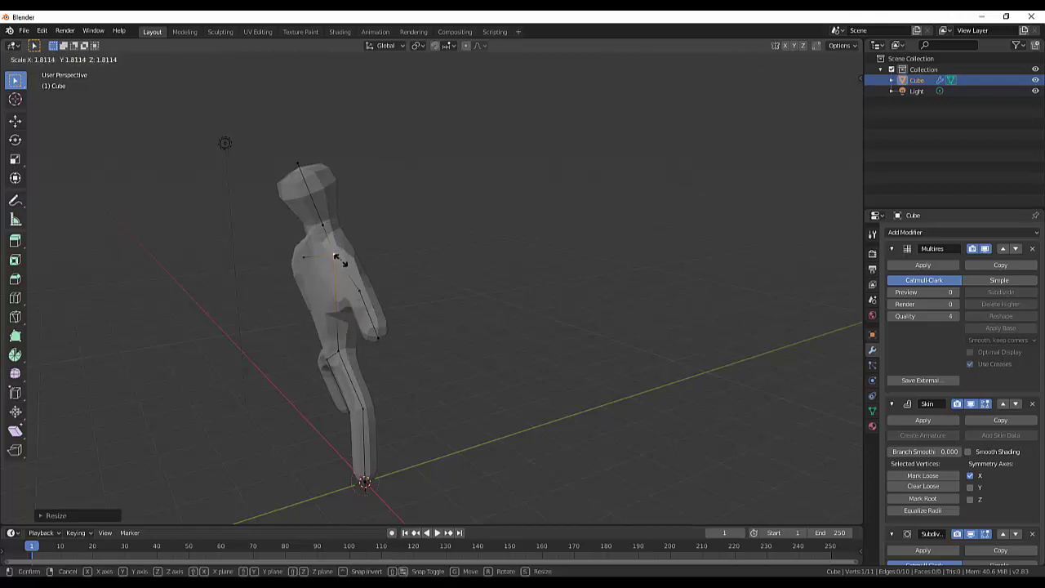
{"action": "left_click", "coordinate": [361, 272]}
{"action": "middle_click_drag", "start_coordinate": [446, 279], "coordinate": [471, 277]}
{"action": "left_click", "coordinate": [331, 265]}
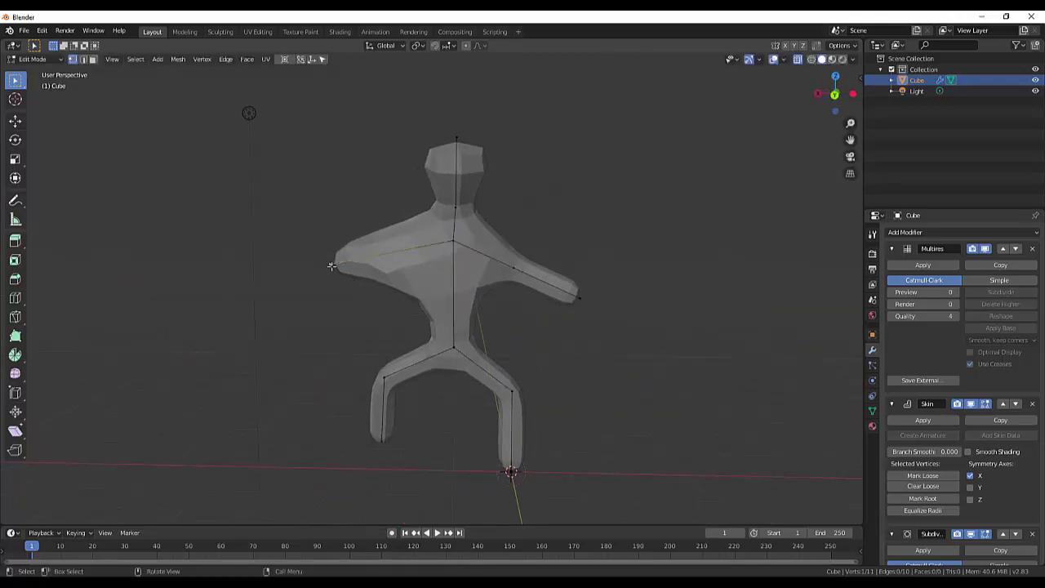
Undo the arm vertex selection and the last skin enlargement at the chest vertex.
{"action": "key", "text": "ctrl+z"}
{"action": "key", "text": "ctrl+z"}
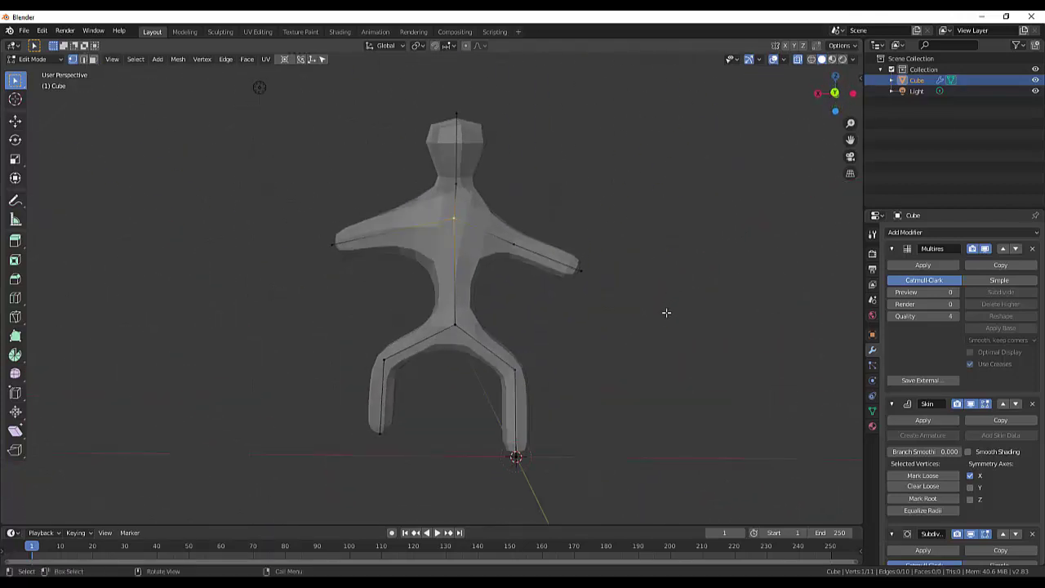
{"action": "scroll", "coordinate": [664, 310], "scroll_direction": "down", "scroll_amount": 2}
{"action": "scroll", "coordinate": [660, 312], "scroll_direction": "up", "scroll_amount": 4}
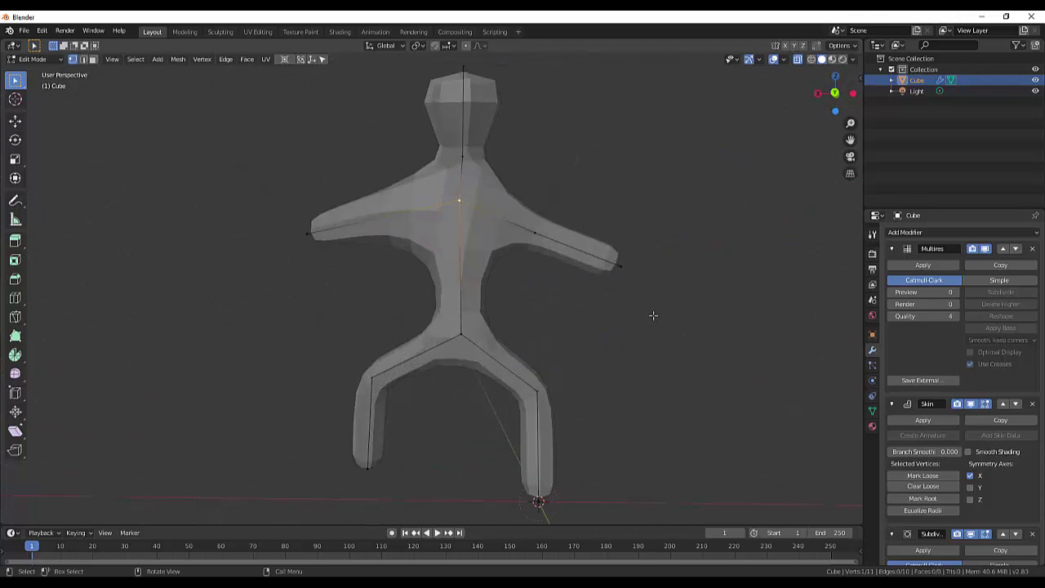